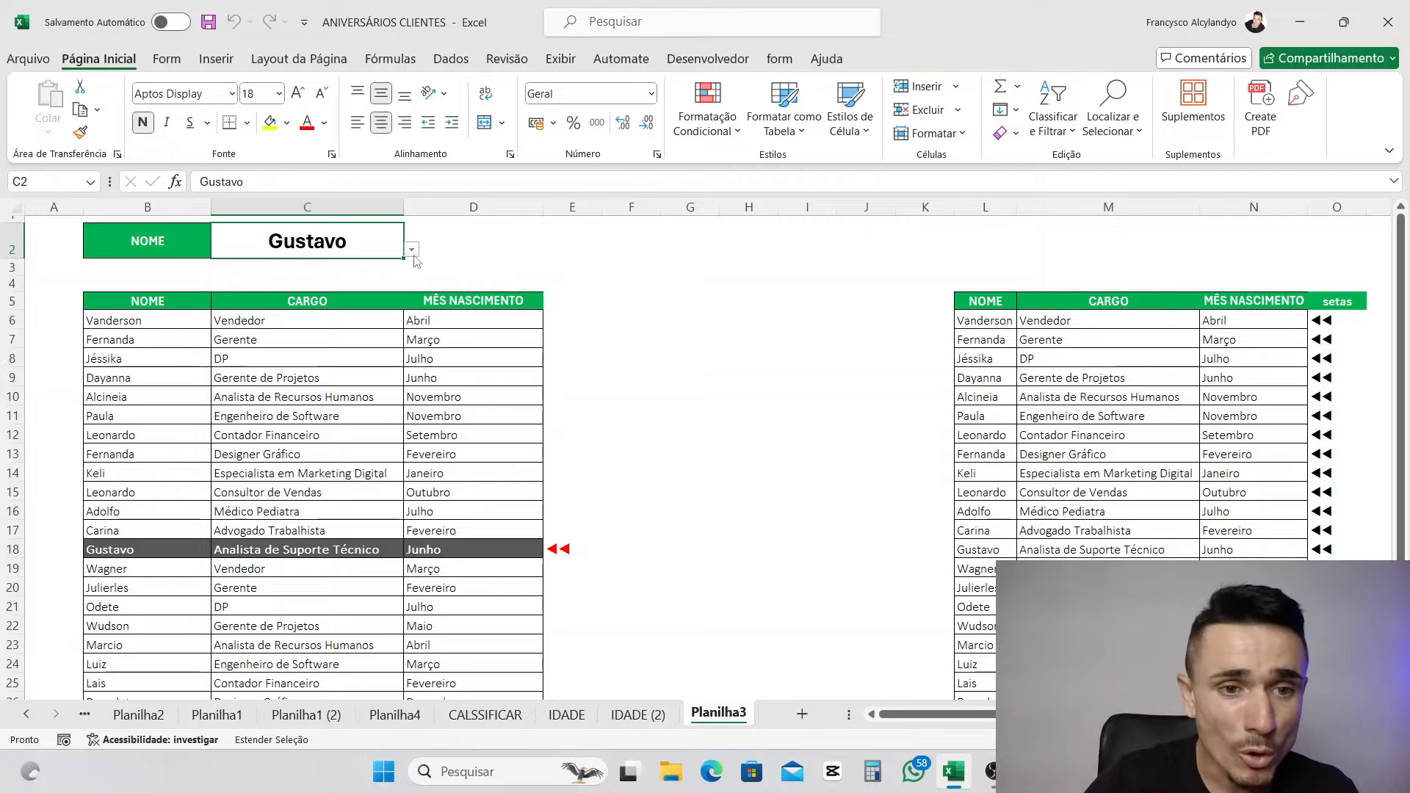
# - Choose three different employees in turn from the name list in C2, ending with the name shared by rows 7 and 13
pyautogui.click(314, 302)
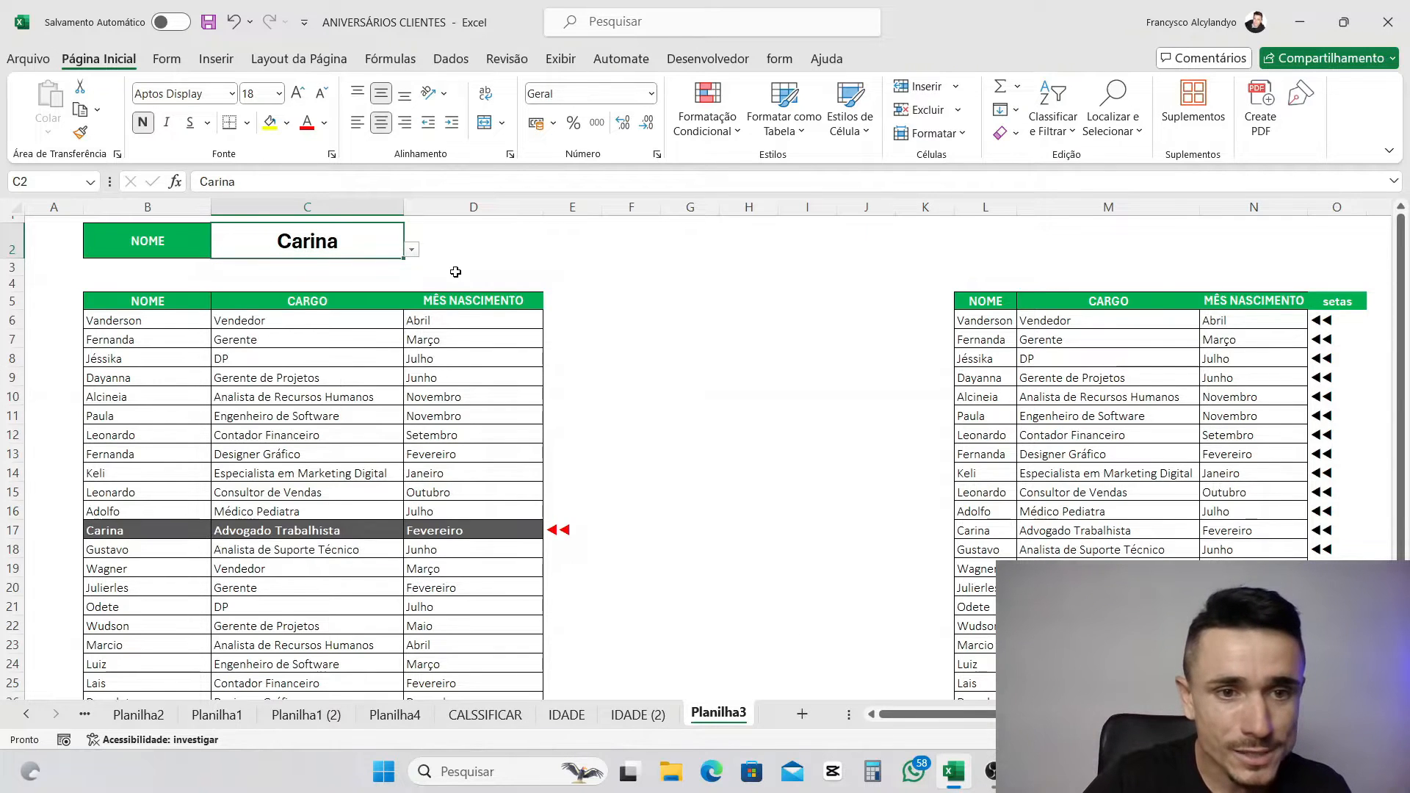
pyautogui.click(411, 250)
pyautogui.click(293, 300)
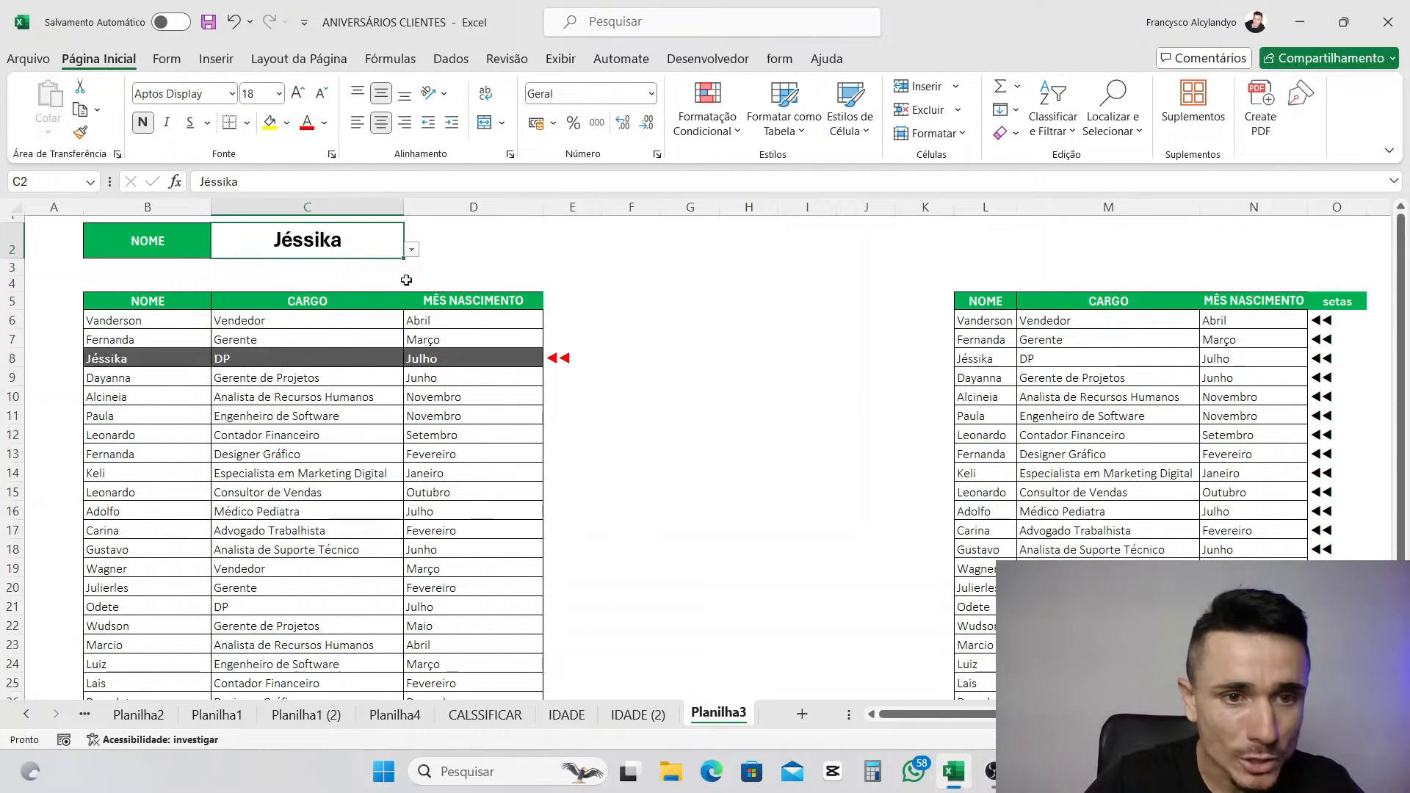
pyautogui.click(411, 250)
pyautogui.click(292, 288)
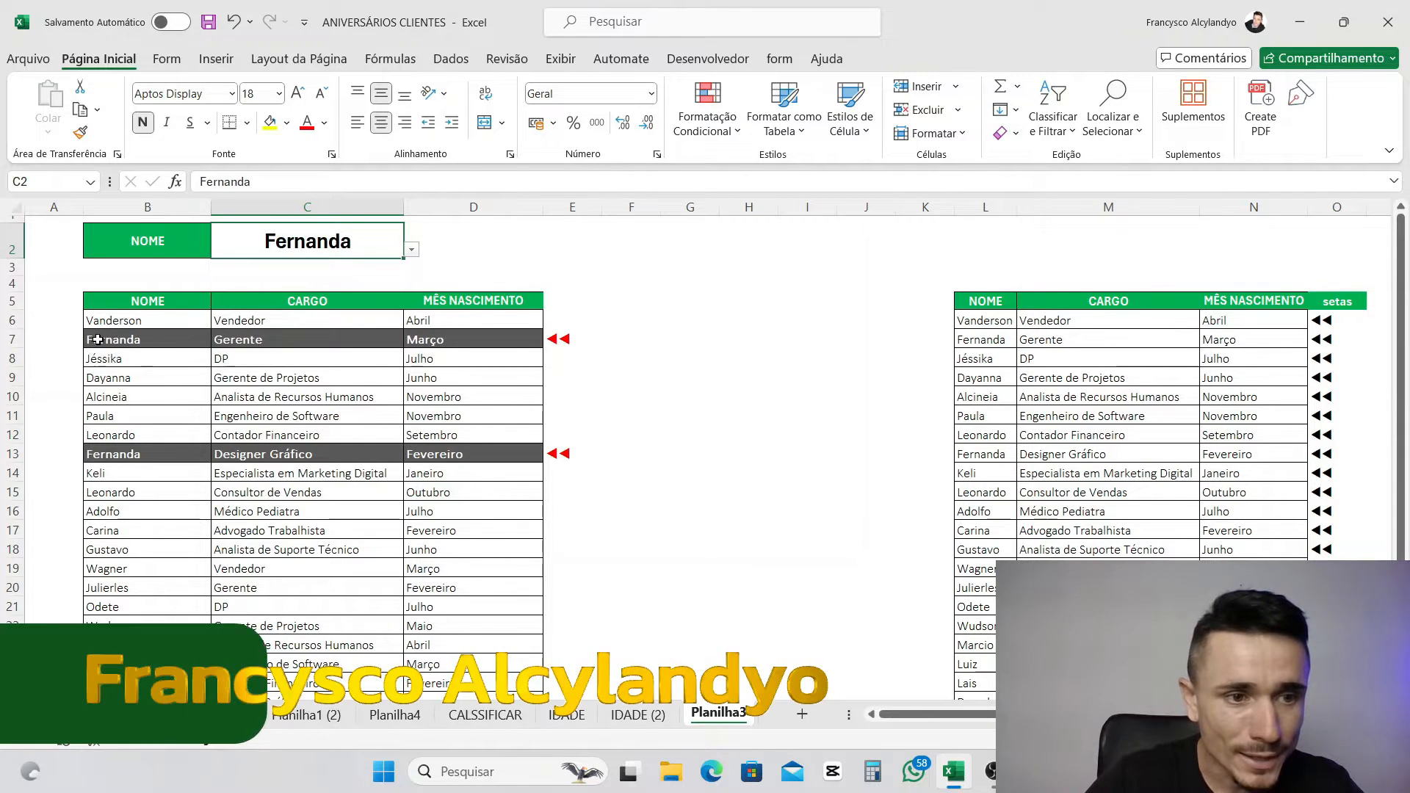
# - Examine the matching employee rows 7 and 13 and the arrow markers beside them
pyautogui.click(207, 340)
pyautogui.moveTo(224, 339); pyautogui.dragTo(471, 340)
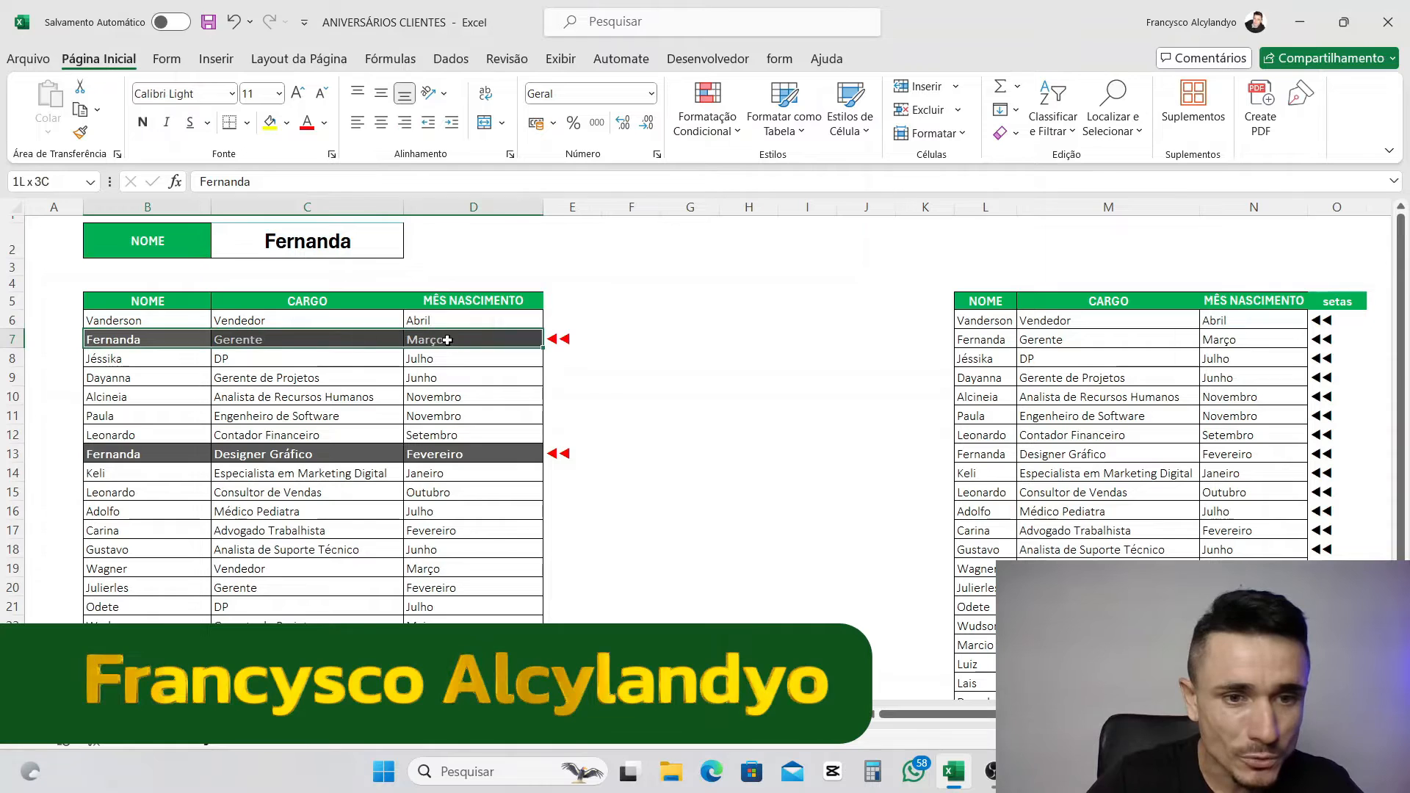
pyautogui.moveTo(110, 449); pyautogui.dragTo(507, 456)
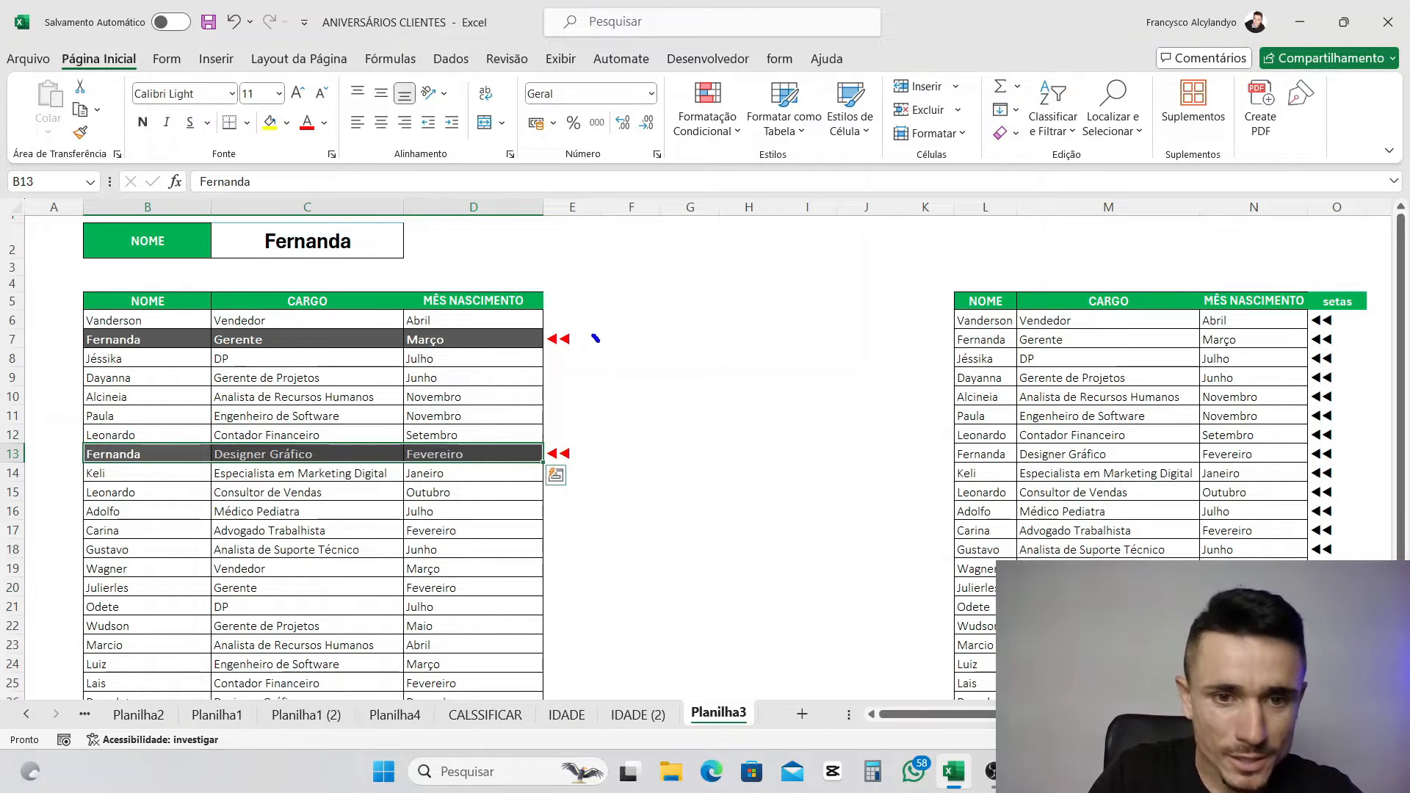
pyautogui.moveTo(603, 445)
pyautogui.mouseDown()
pyautogui.moveTo(525, 449)
pyautogui.moveTo(593, 452)
pyautogui.mouseUp()
pyautogui.press('Escape')
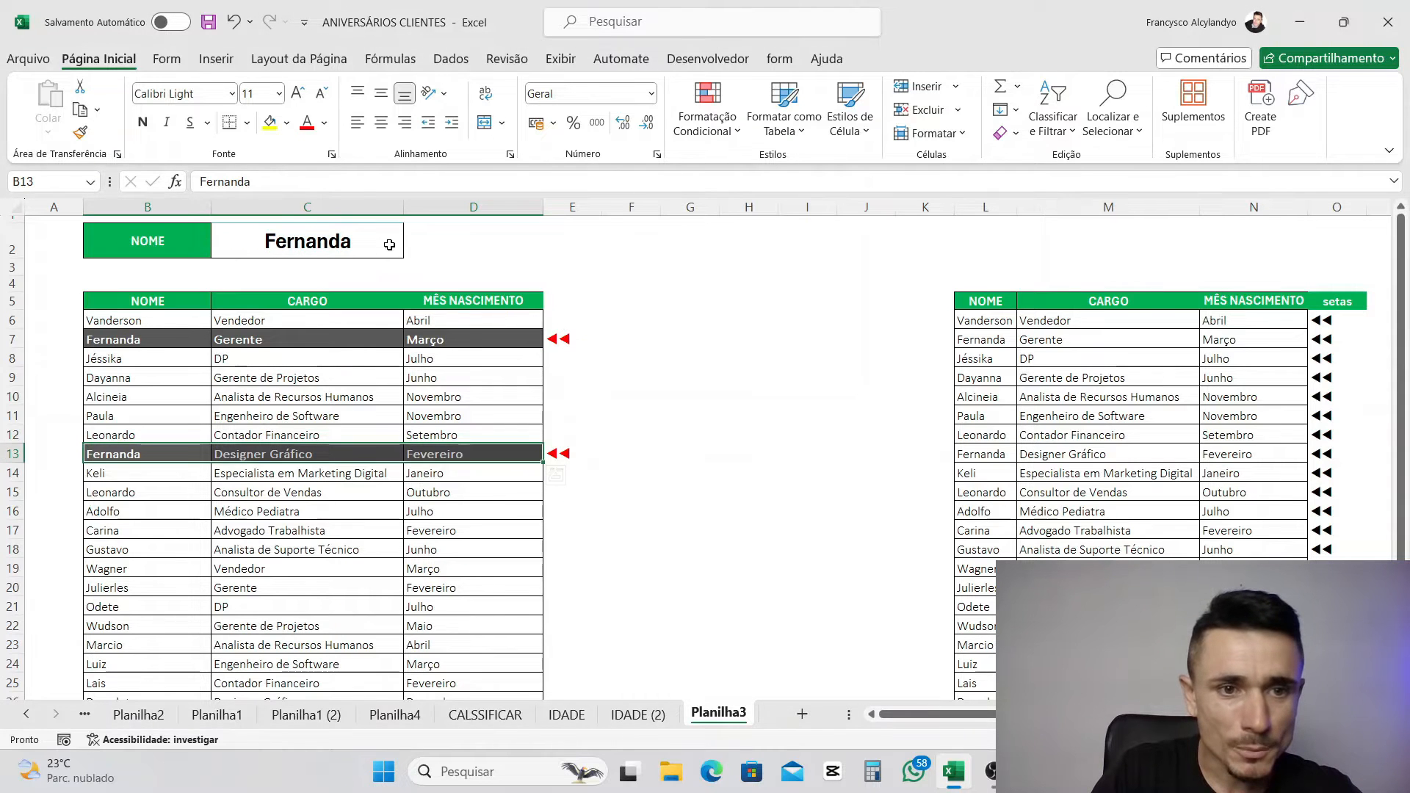
# - Choose the employee from row 16 in C2 and check the arrow marker beside that row
pyautogui.click(387, 242)
pyautogui.click(411, 250)
pyautogui.click(268, 392)
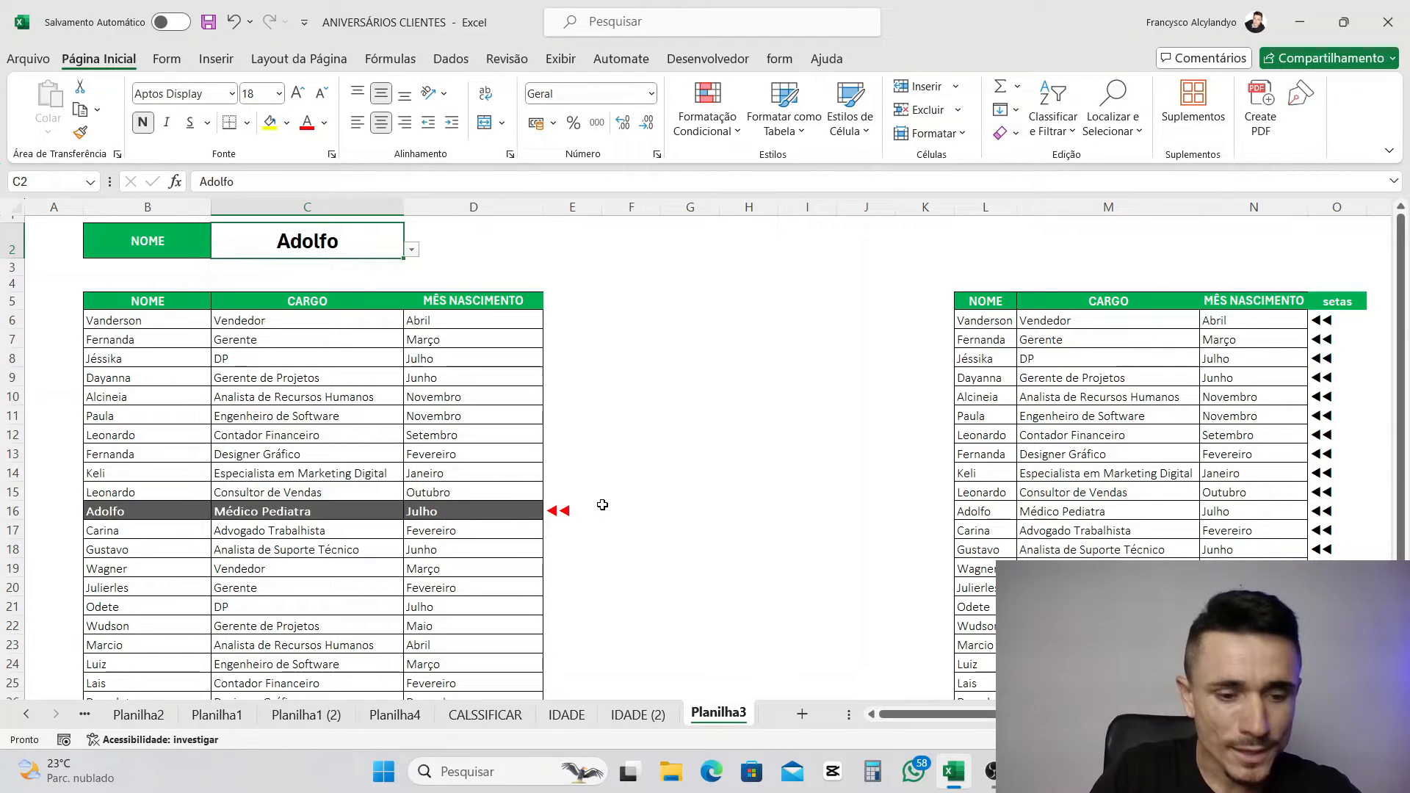
pyautogui.moveTo(604, 493)
pyautogui.mouseDown()
pyautogui.moveTo(544, 483)
pyautogui.moveTo(608, 534)
pyautogui.moveTo(581, 479)
pyautogui.mouseUp()
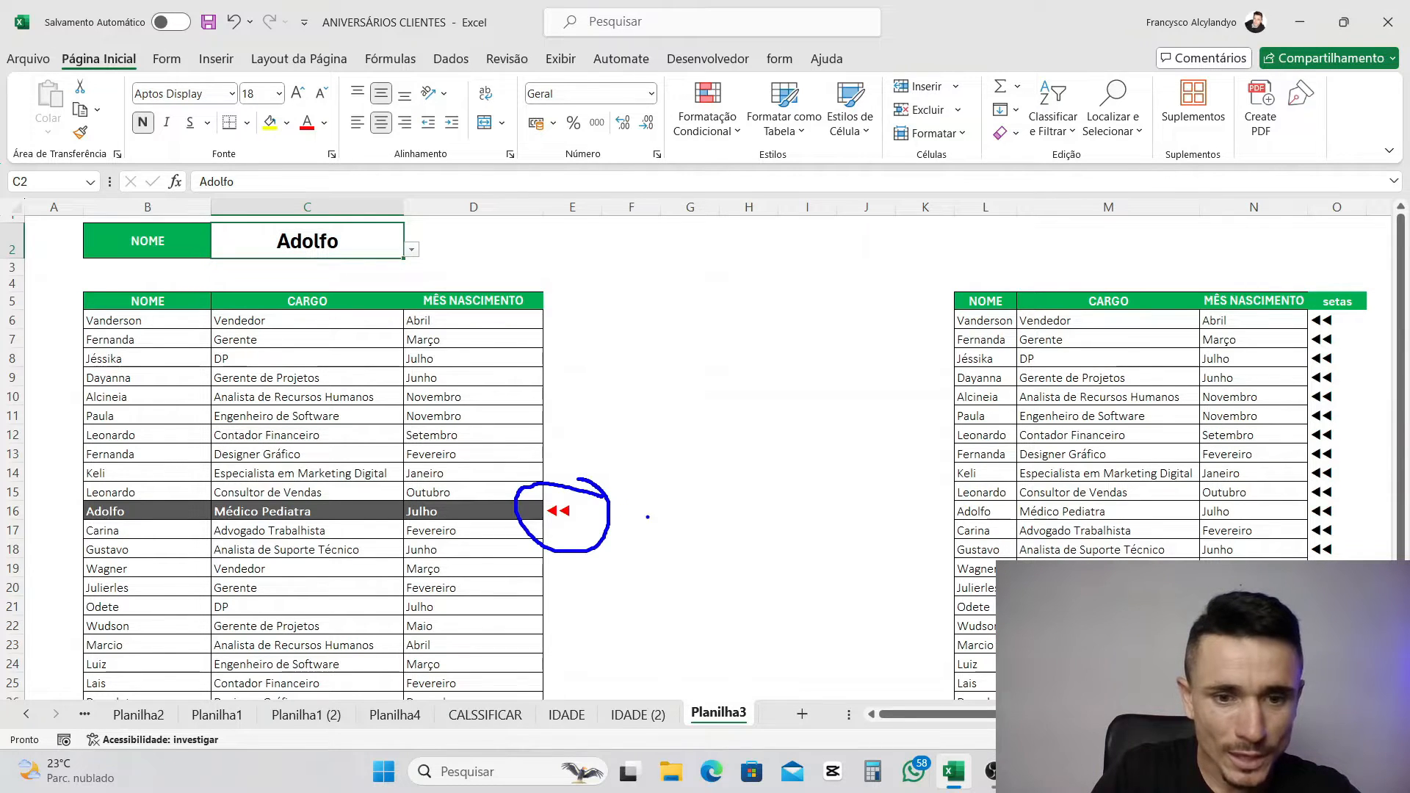
pyautogui.press('Escape')
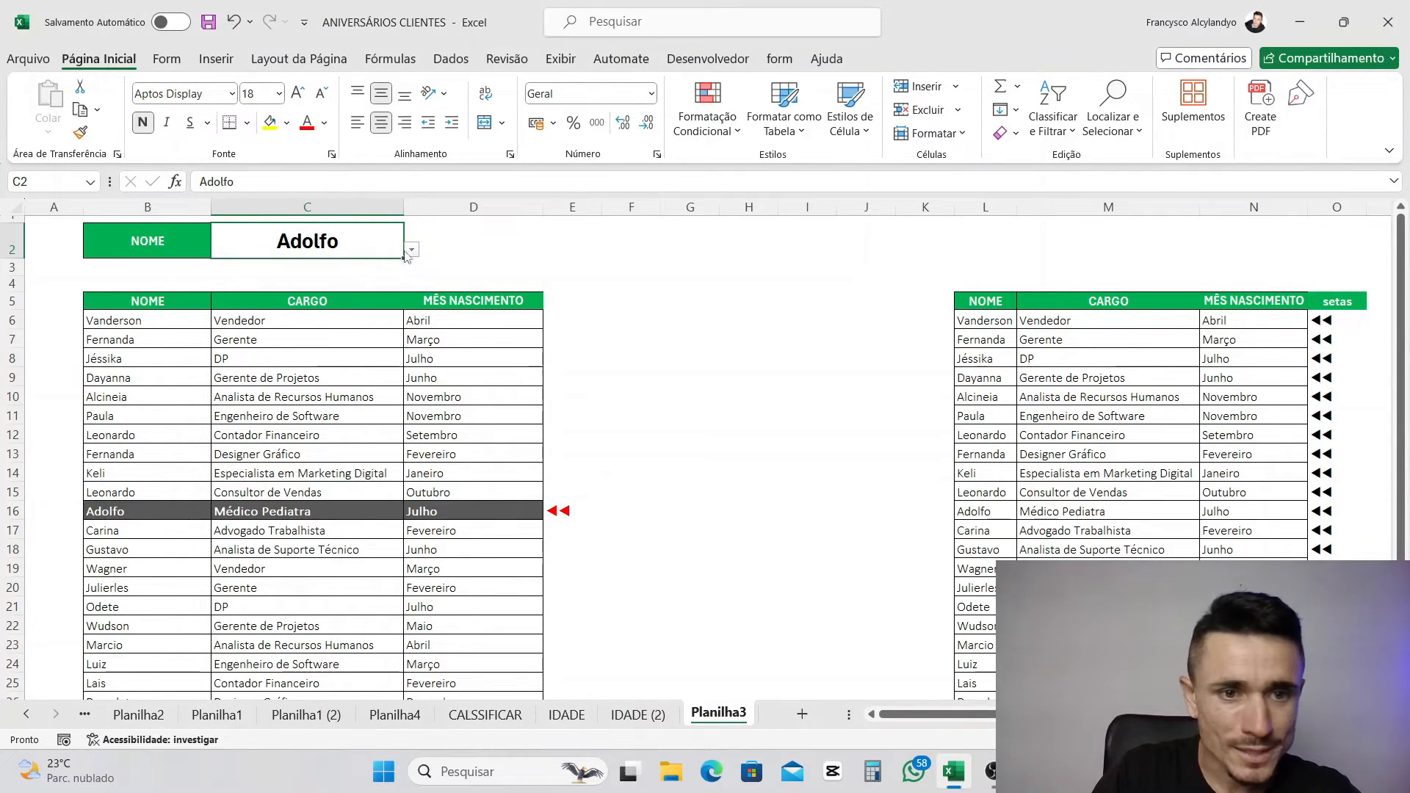
# - Choose the row 19 employee in C2, followed by the name shared by rows 7 and 13, and inspect both matching rows
pyautogui.click(411, 250)
pyautogui.click(316, 437)
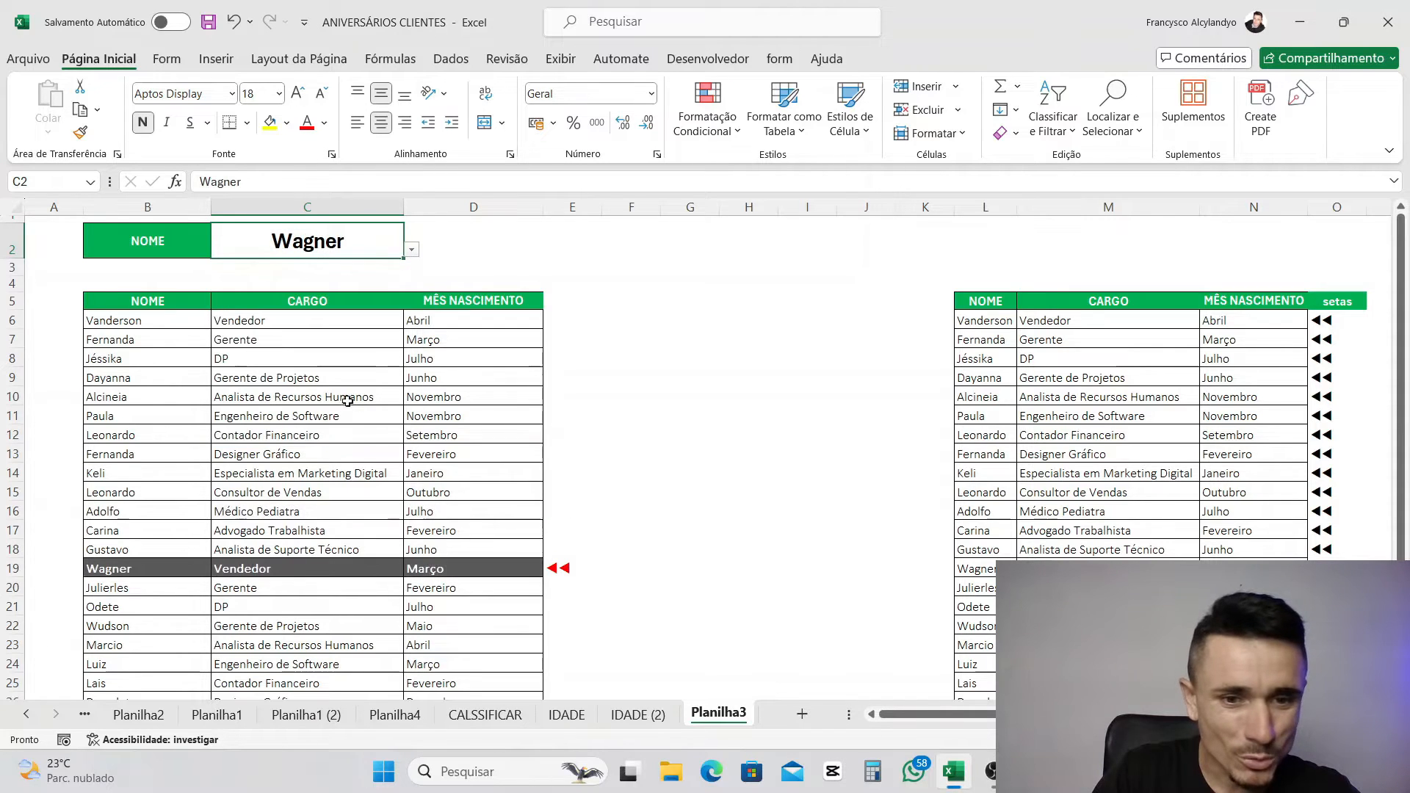
pyautogui.click(411, 250)
pyautogui.click(286, 285)
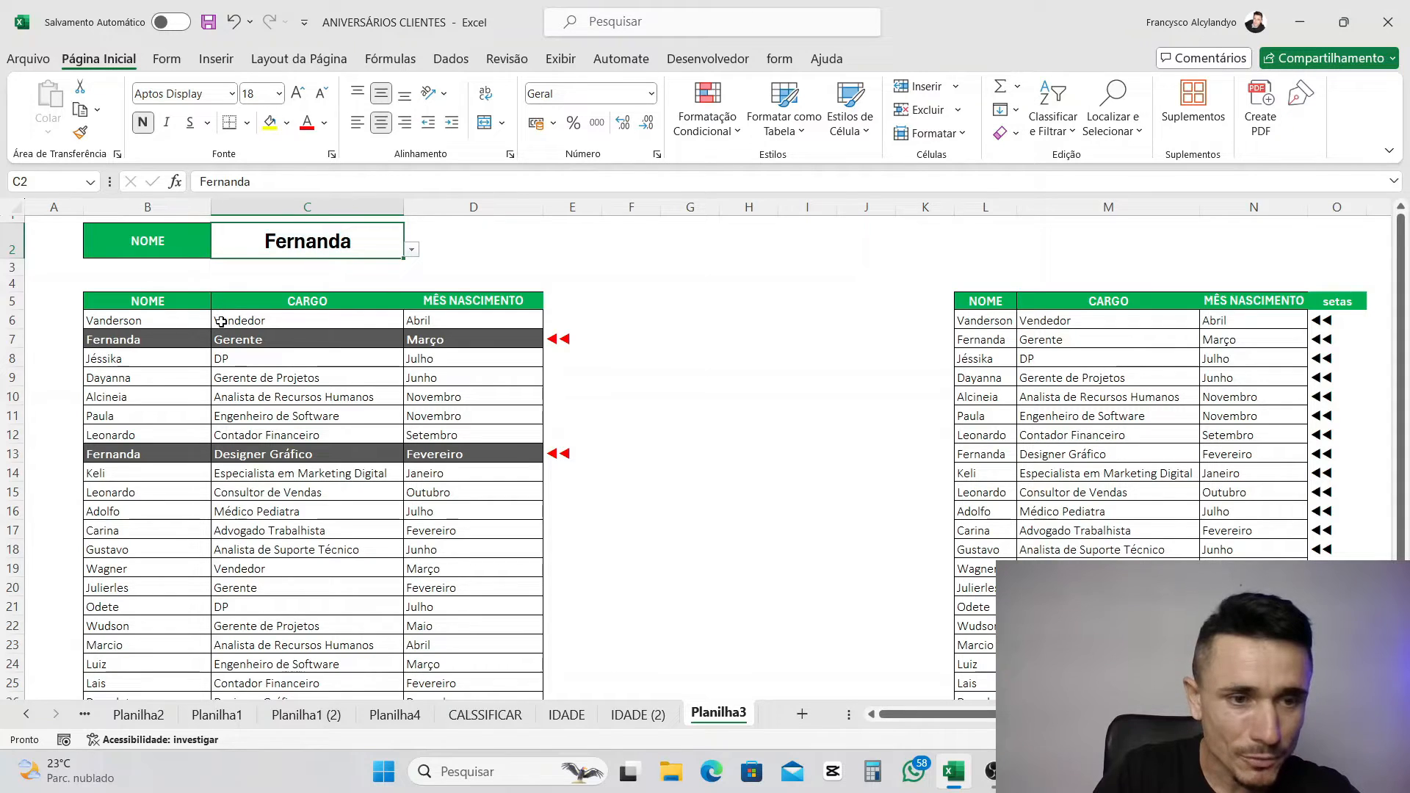
pyautogui.moveTo(89, 342); pyautogui.dragTo(459, 334)
pyautogui.moveTo(110, 451); pyautogui.dragTo(556, 450)
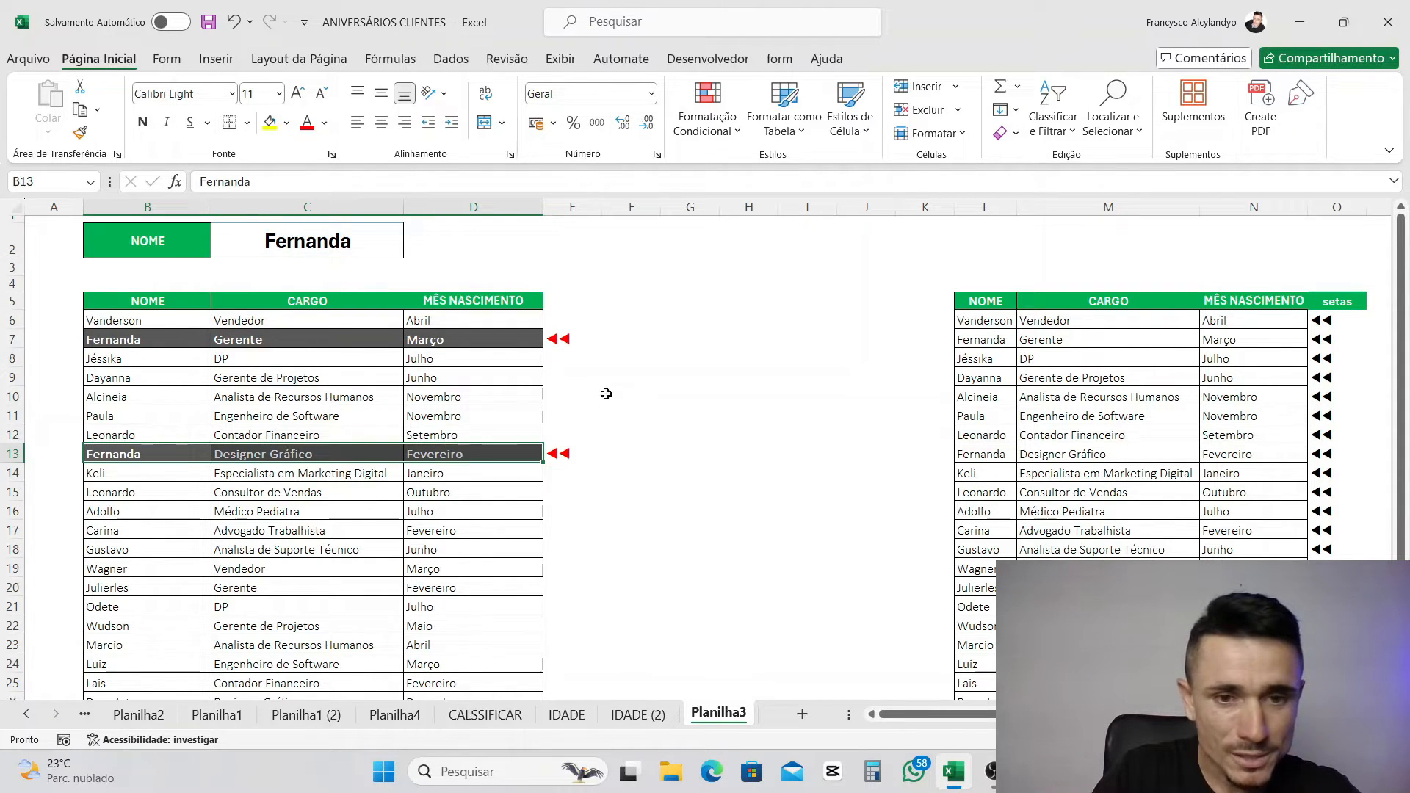
pyautogui.moveTo(592, 338)
pyautogui.mouseDown()
pyautogui.moveTo(518, 332)
pyautogui.moveTo(602, 347)
pyautogui.mouseUp()
pyautogui.moveTo(603, 435)
pyautogui.mouseDown()
pyautogui.moveTo(524, 440)
pyautogui.moveTo(626, 427)
pyautogui.moveTo(589, 425)
pyautogui.mouseUp()
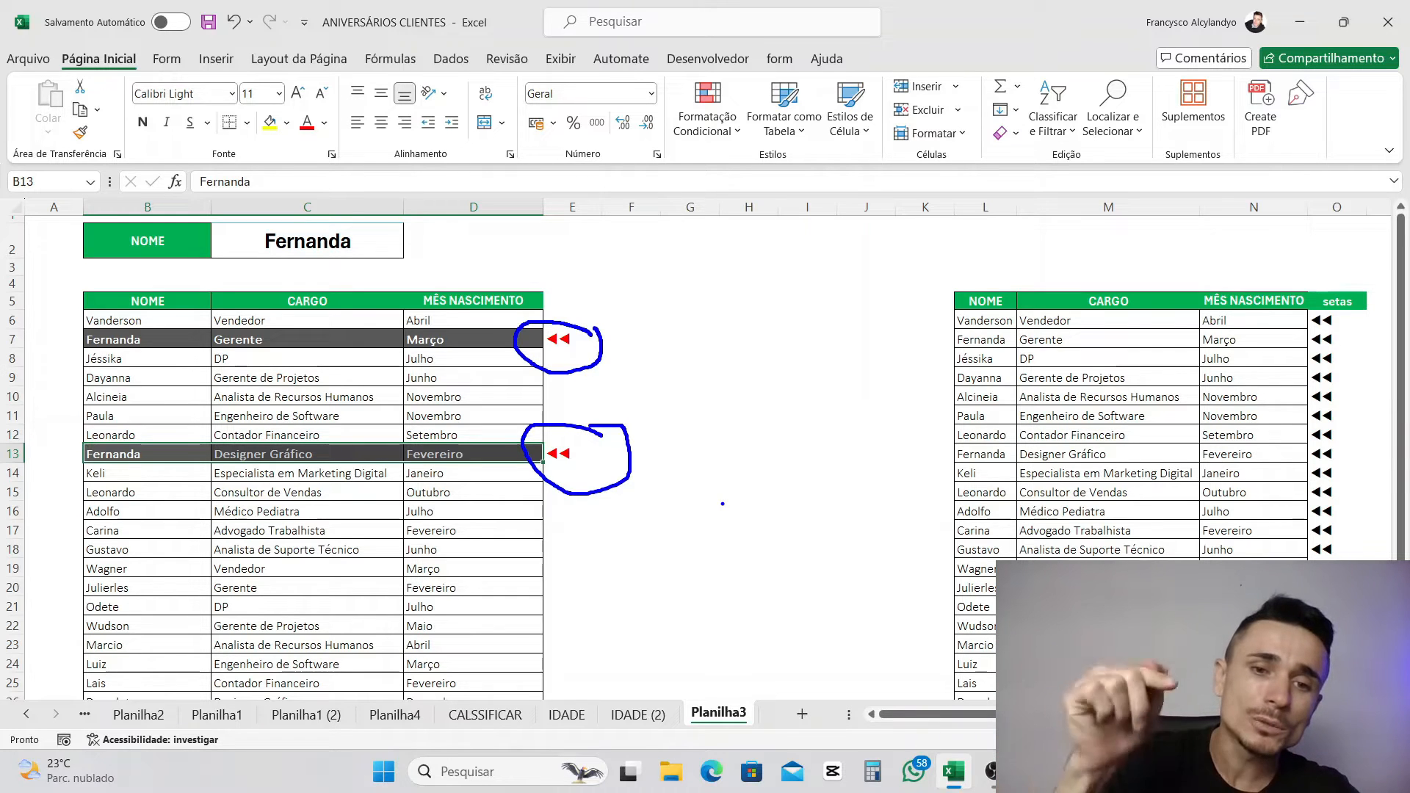
pyautogui.press('Escape')
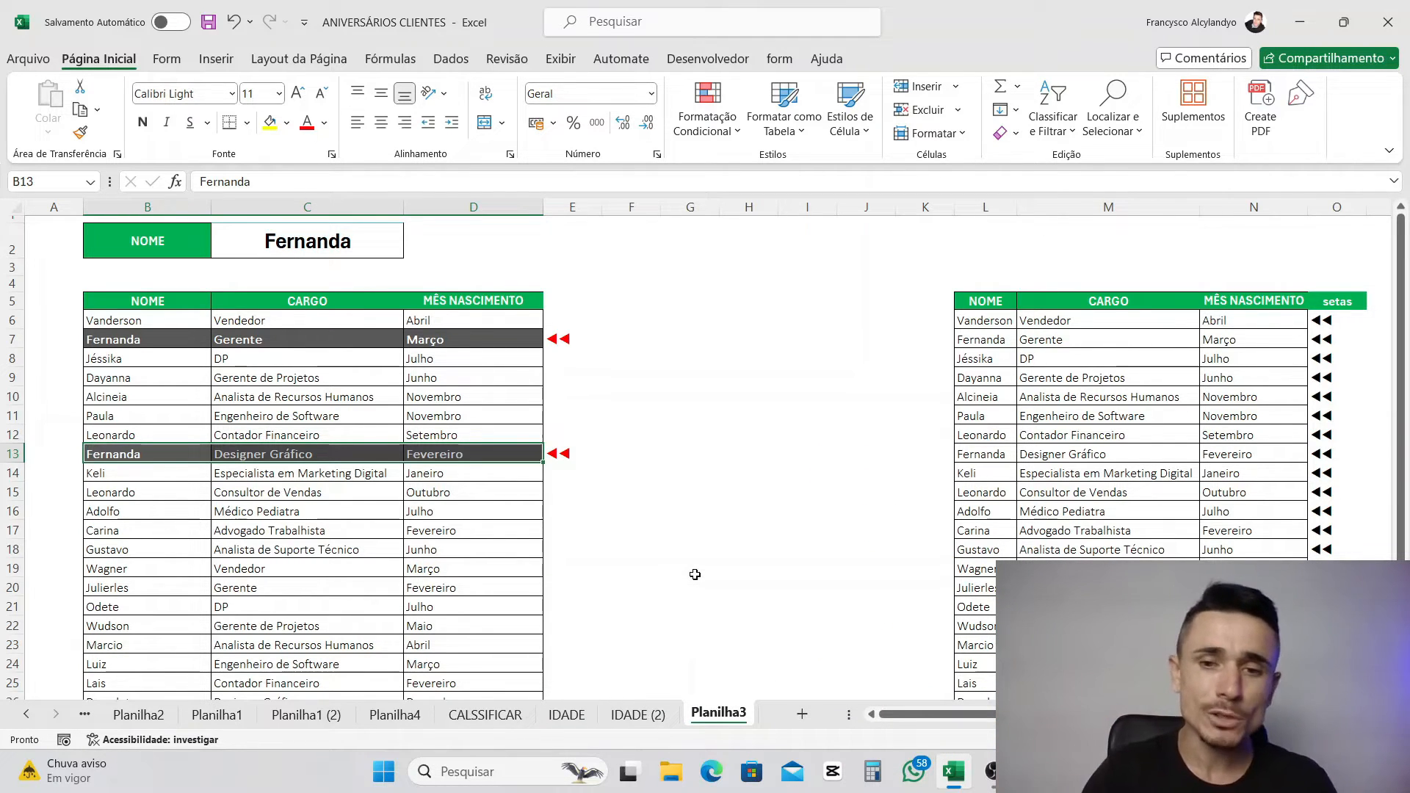
# - Compare the blank practice sheet Planilha5 with the finished example on Planilha3, ending on Planilha5
pyautogui.hotkey('ctrl', 'pagedown')
pyautogui.click(730, 460)
pyautogui.scroll(-4, 370, 491)
pyautogui.scroll(4, 370, 490)
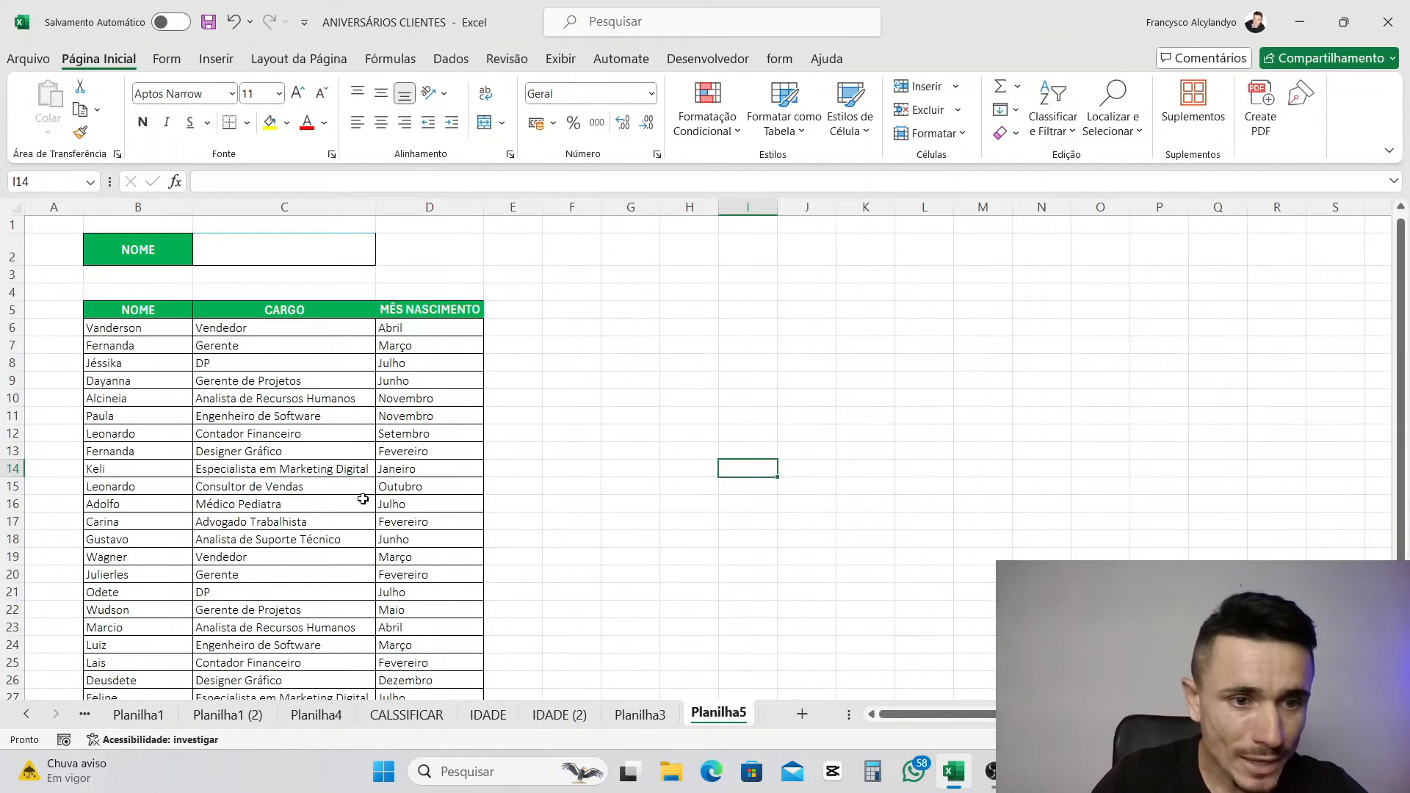
pyautogui.click(640, 714)
pyautogui.scroll(3, 500, 468)
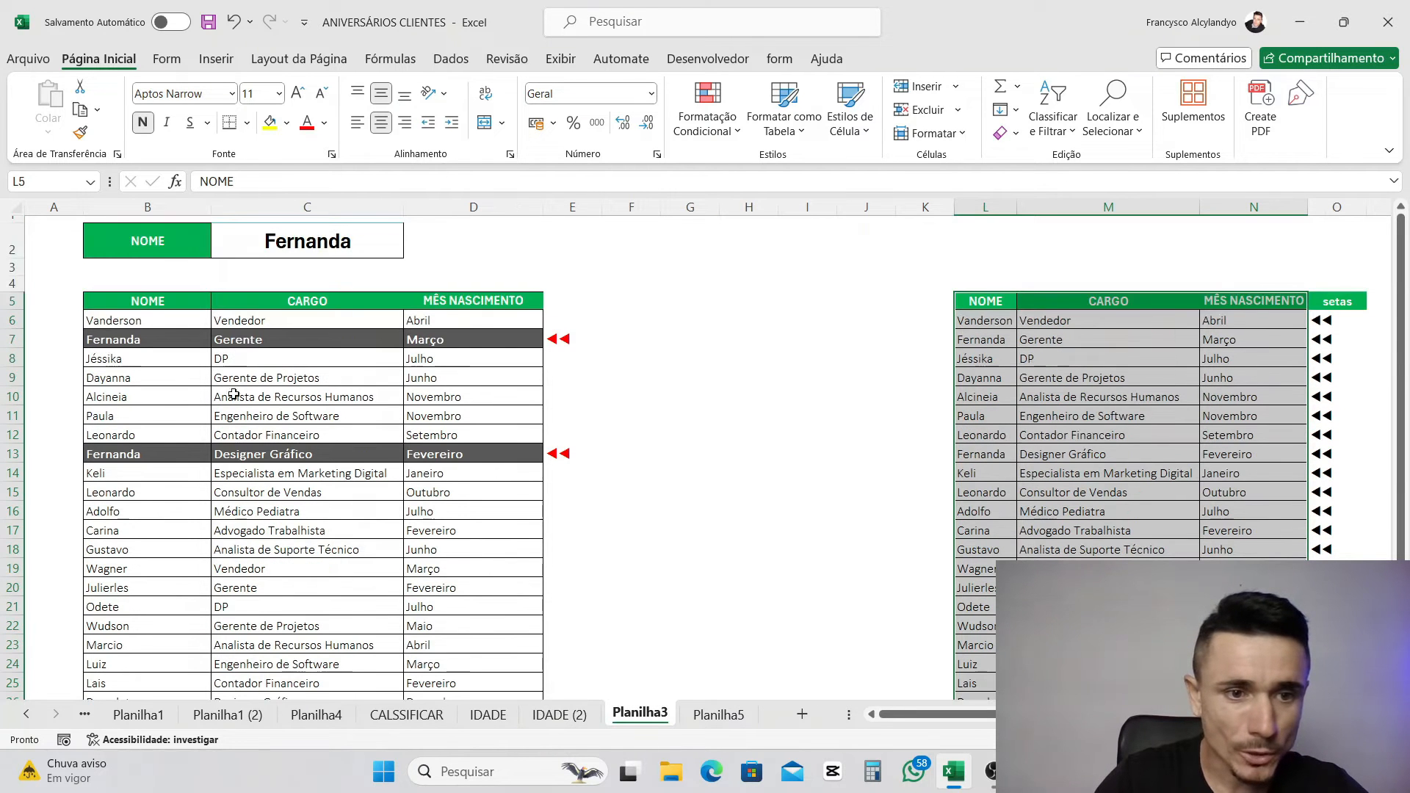
pyautogui.click(717, 714)
# - Examine the NOME, CARGO and MÊS NASCIMENTO table on Planilha5, including its birth month formula
pyautogui.click(146, 385)
pyautogui.click(419, 410)
pyautogui.click(441, 377)
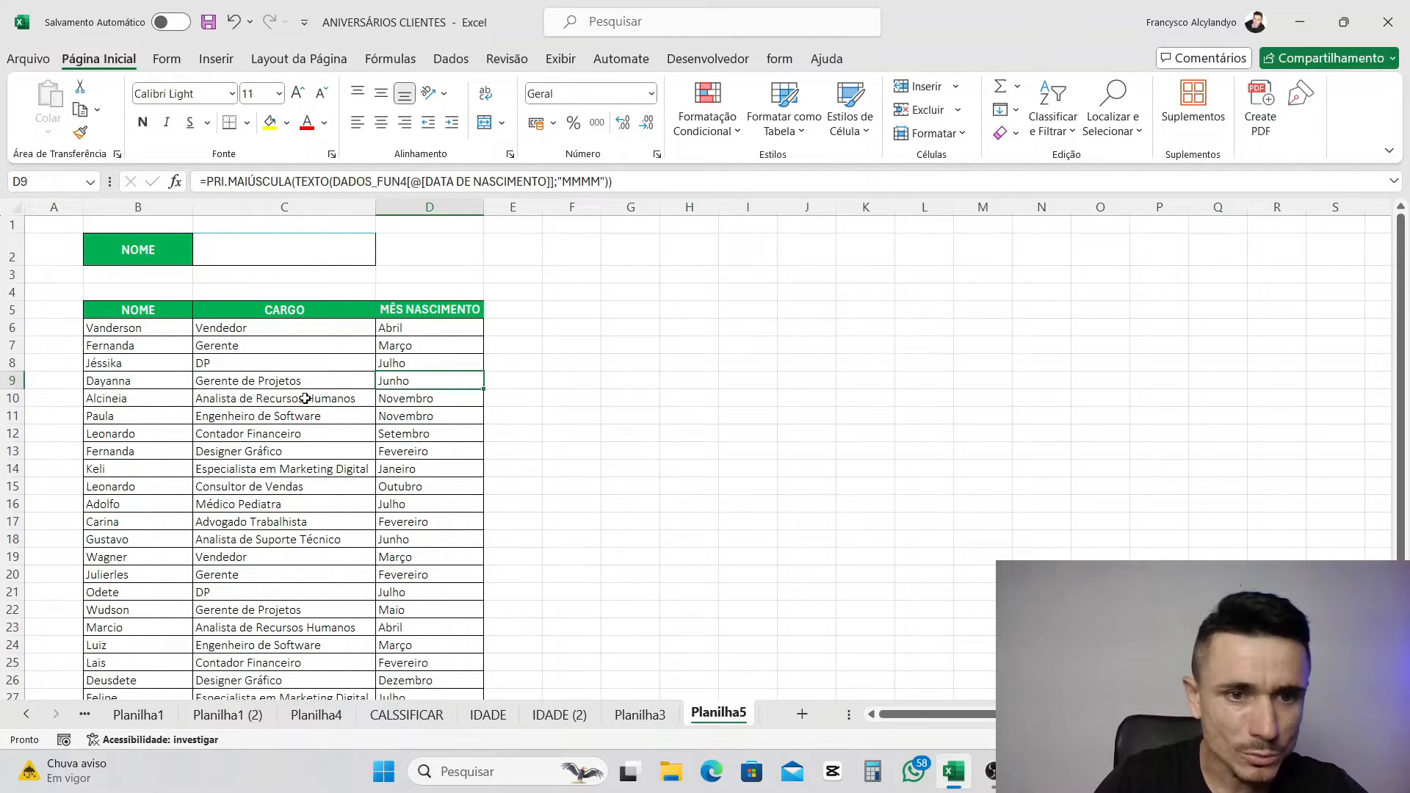
pyautogui.moveTo(106, 313); pyautogui.dragTo(441, 646)
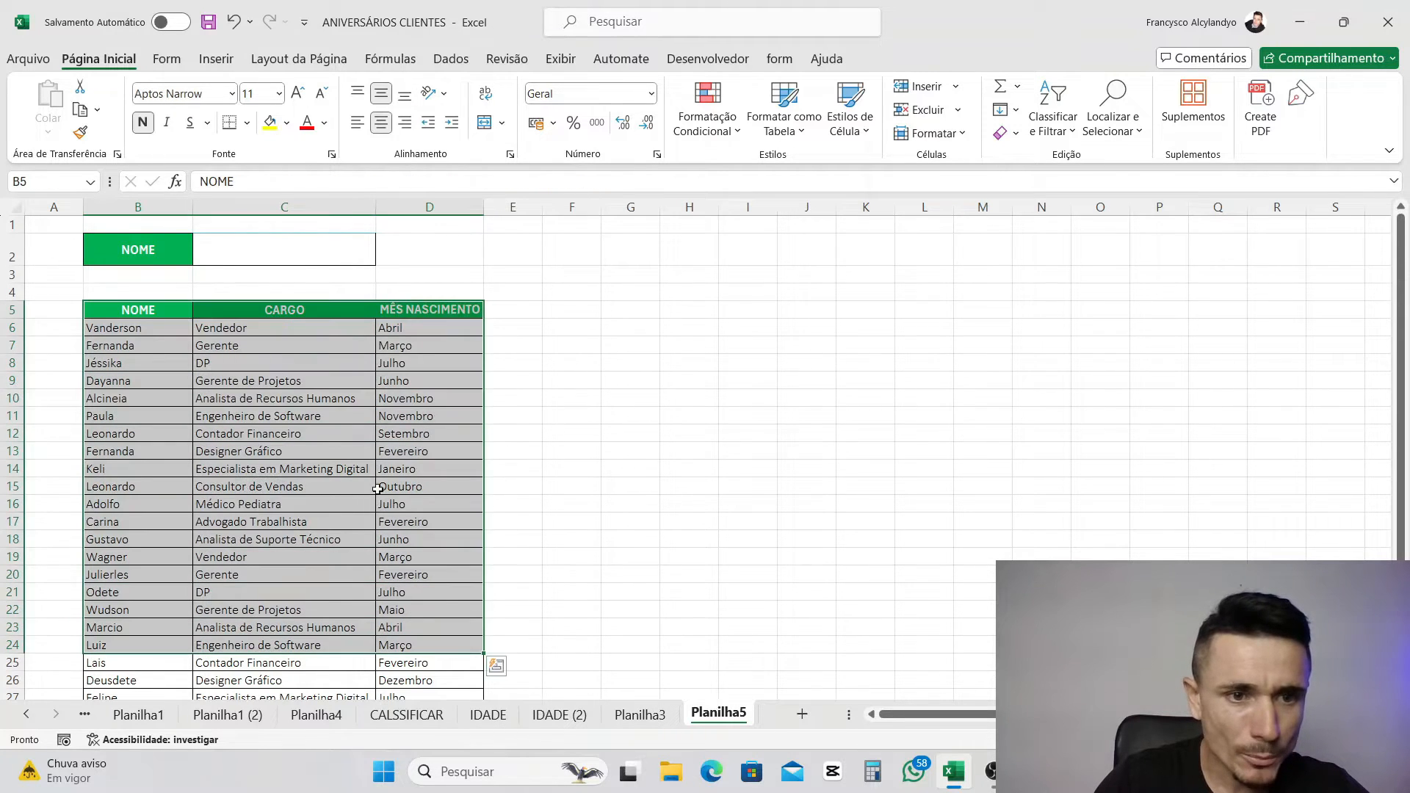
pyautogui.click(743, 426)
pyautogui.scroll(-3, 772, 500)
pyautogui.scroll(3, 764, 507)
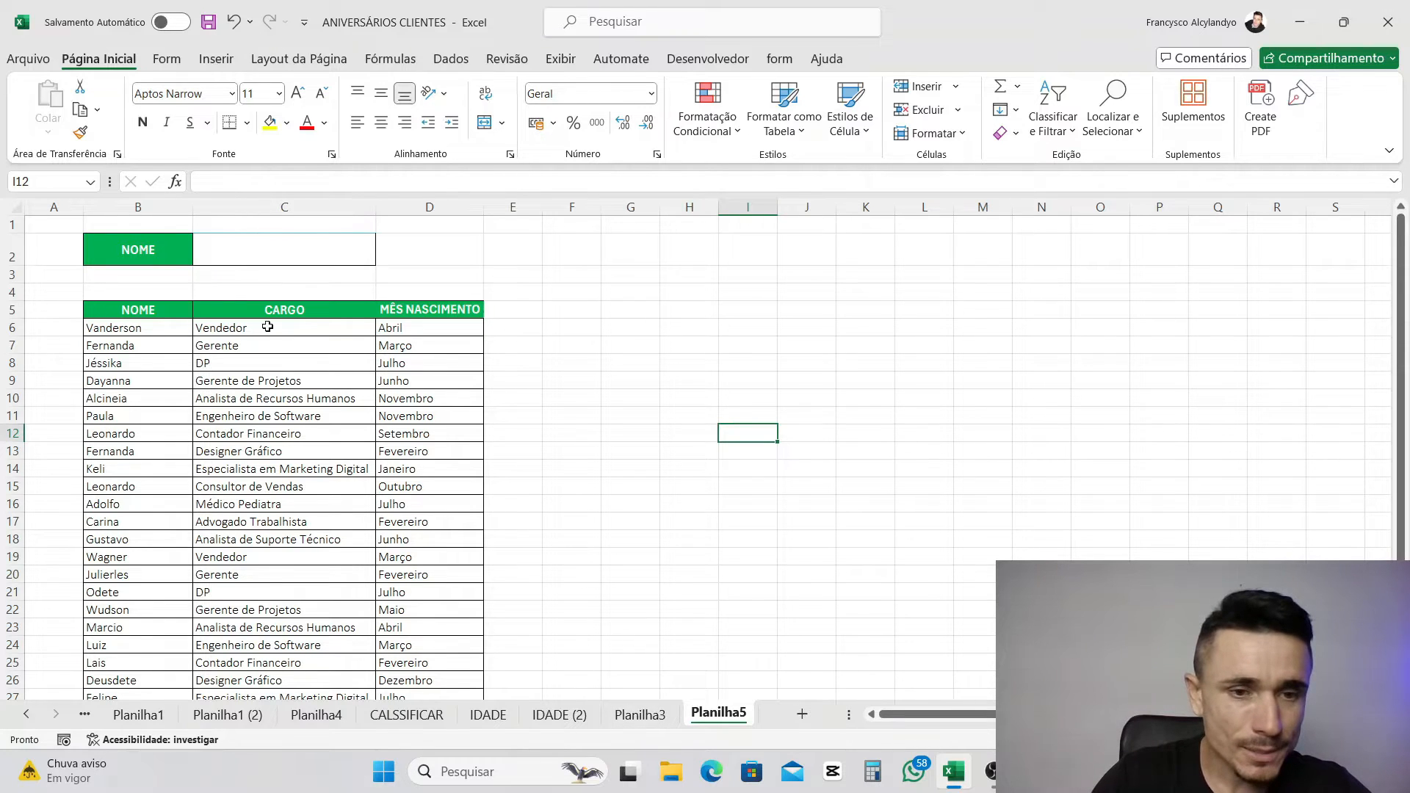
# - Copy the whole employee table B5:D31, headers included, and paste the duplicate starting at N5
pyautogui.moveTo(127, 310); pyautogui.dragTo(463, 731)
pyautogui.press('alt')
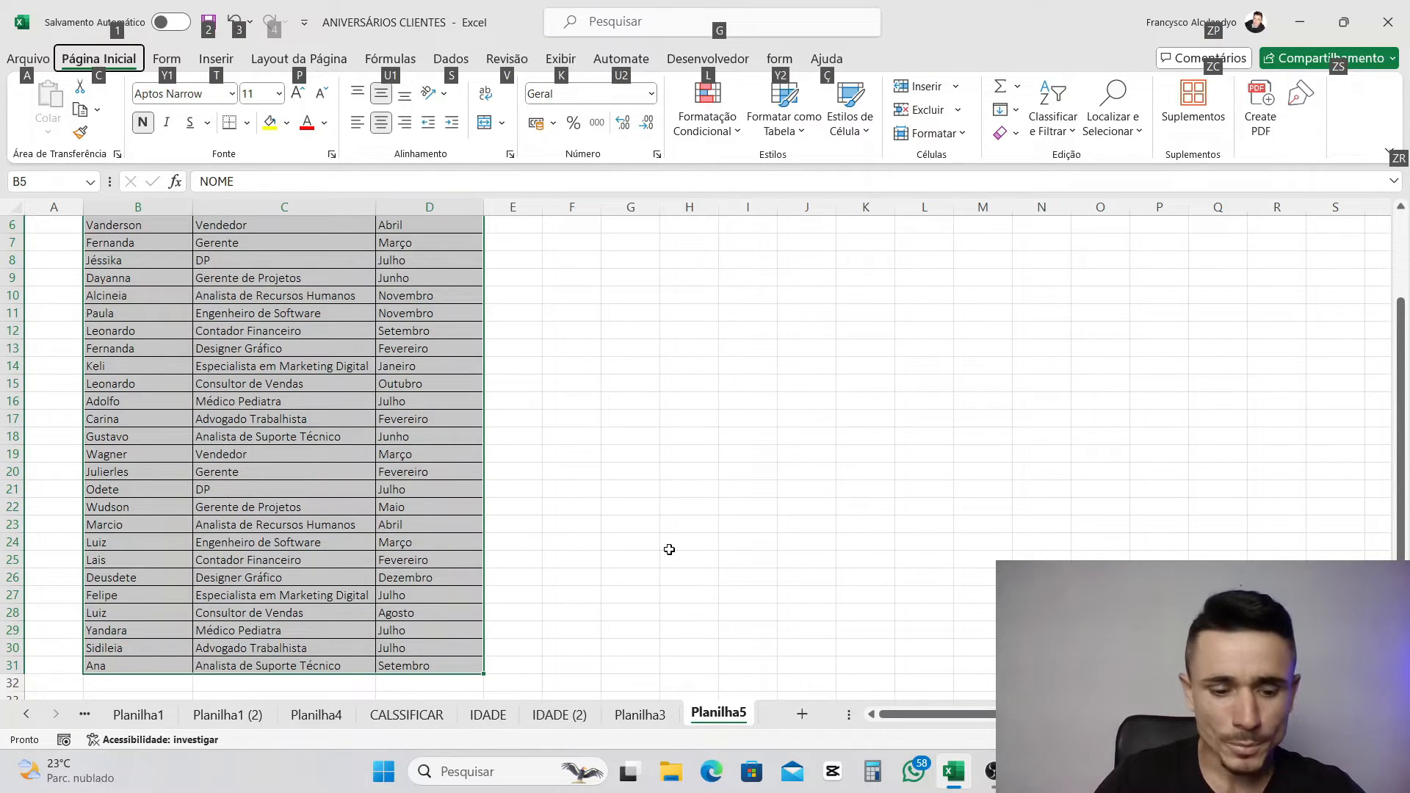
pyautogui.hotkey('ctrl', 'c')
pyautogui.scroll(2, 1264, 363)
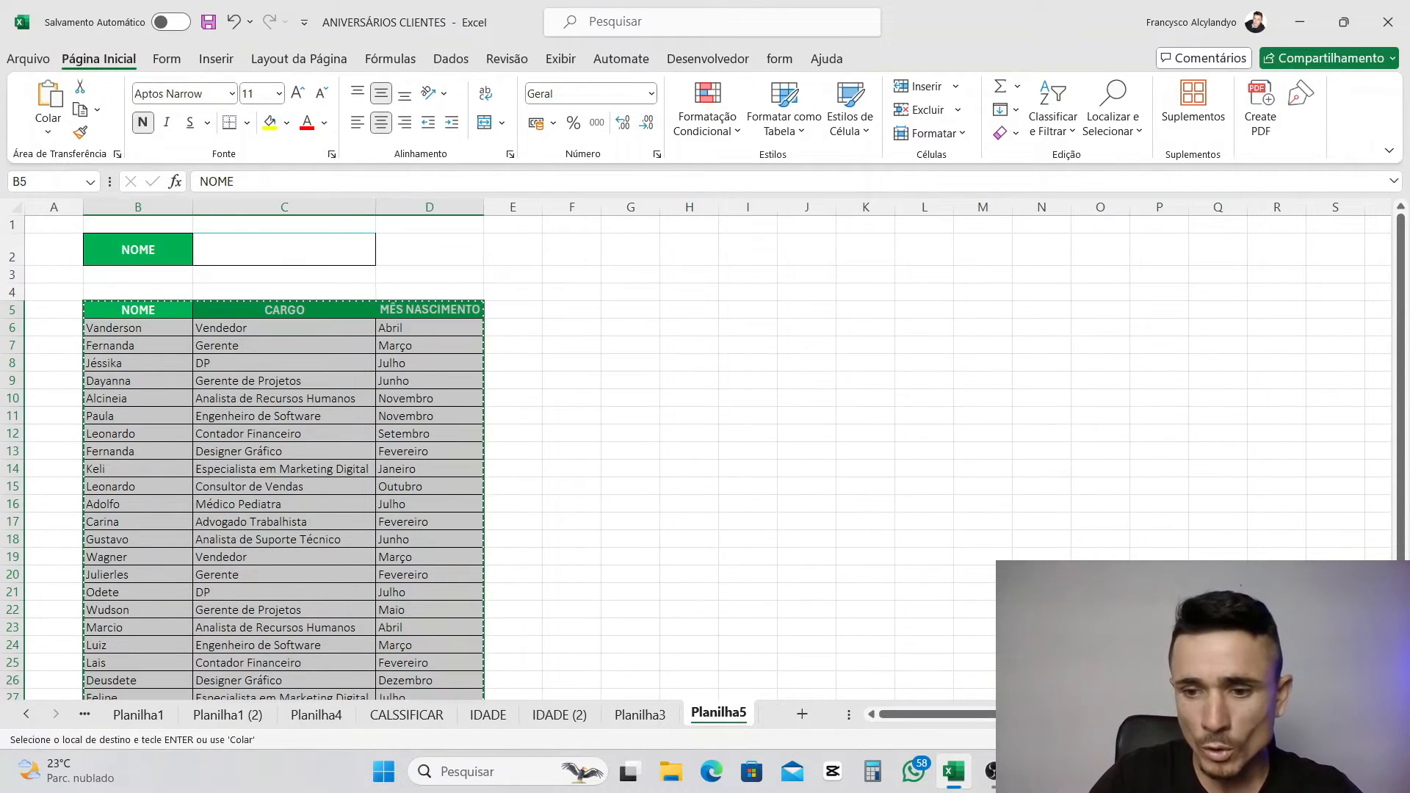
pyautogui.hscroll(1, 1263, 363)
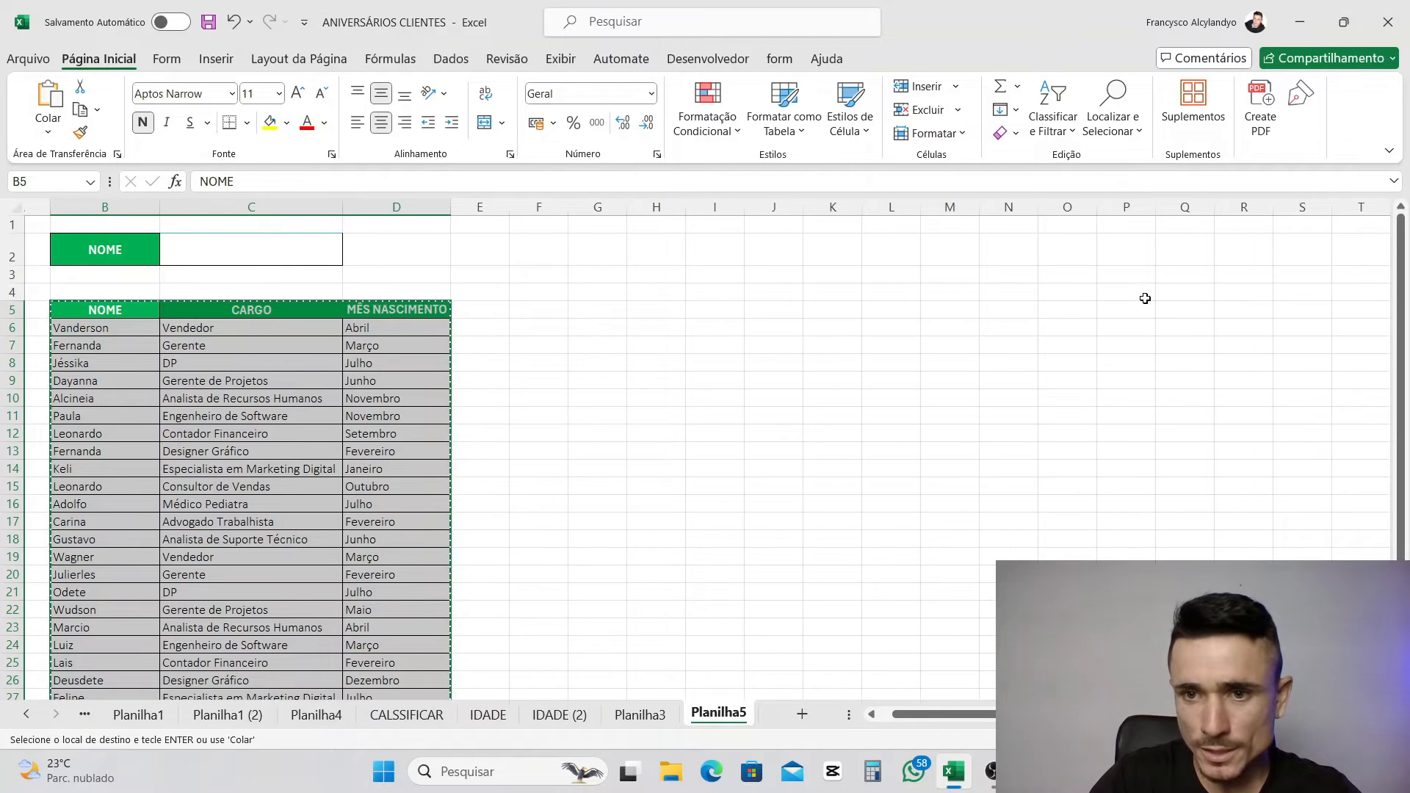
pyautogui.click(1018, 297)
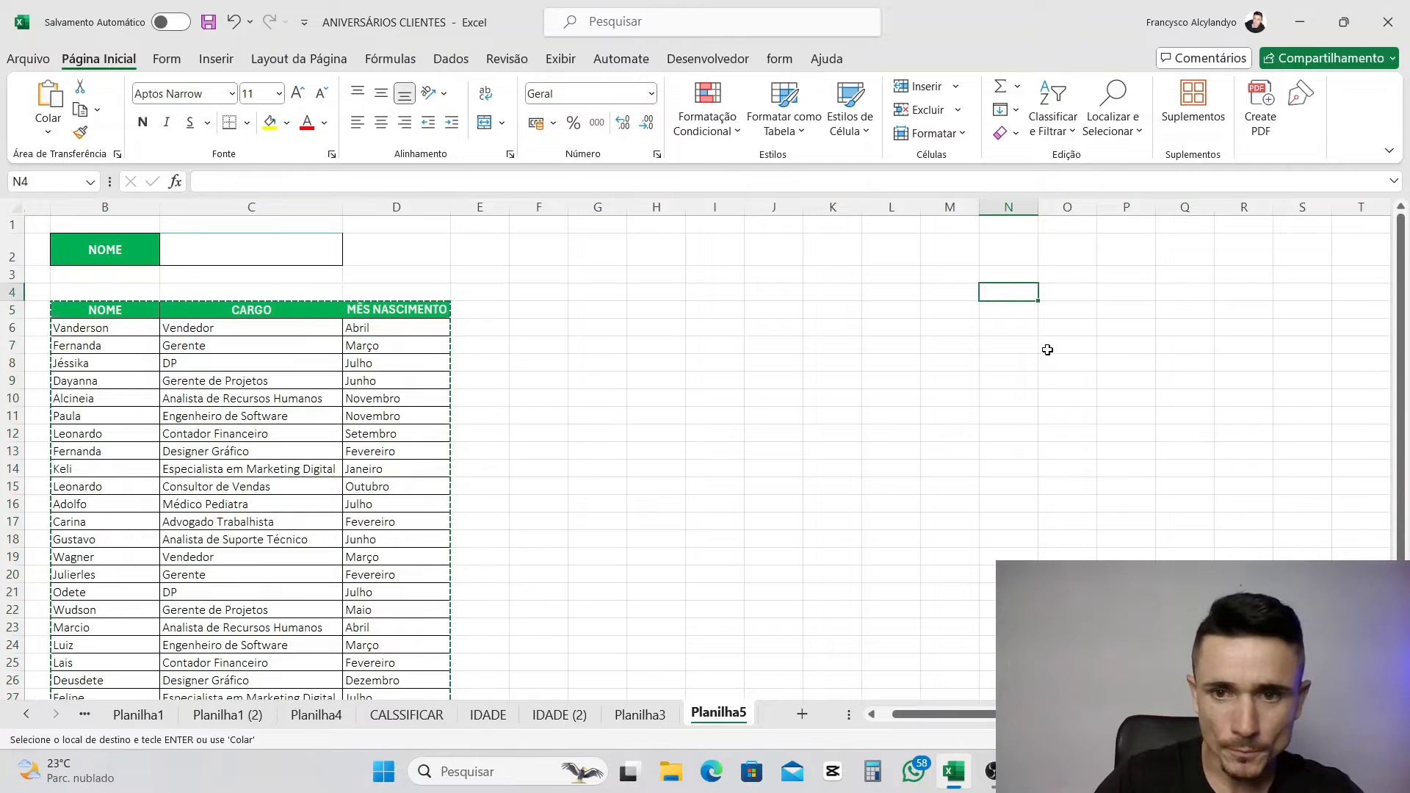
pyautogui.click(1021, 311)
pyautogui.hotkey('ctrl', 'v')
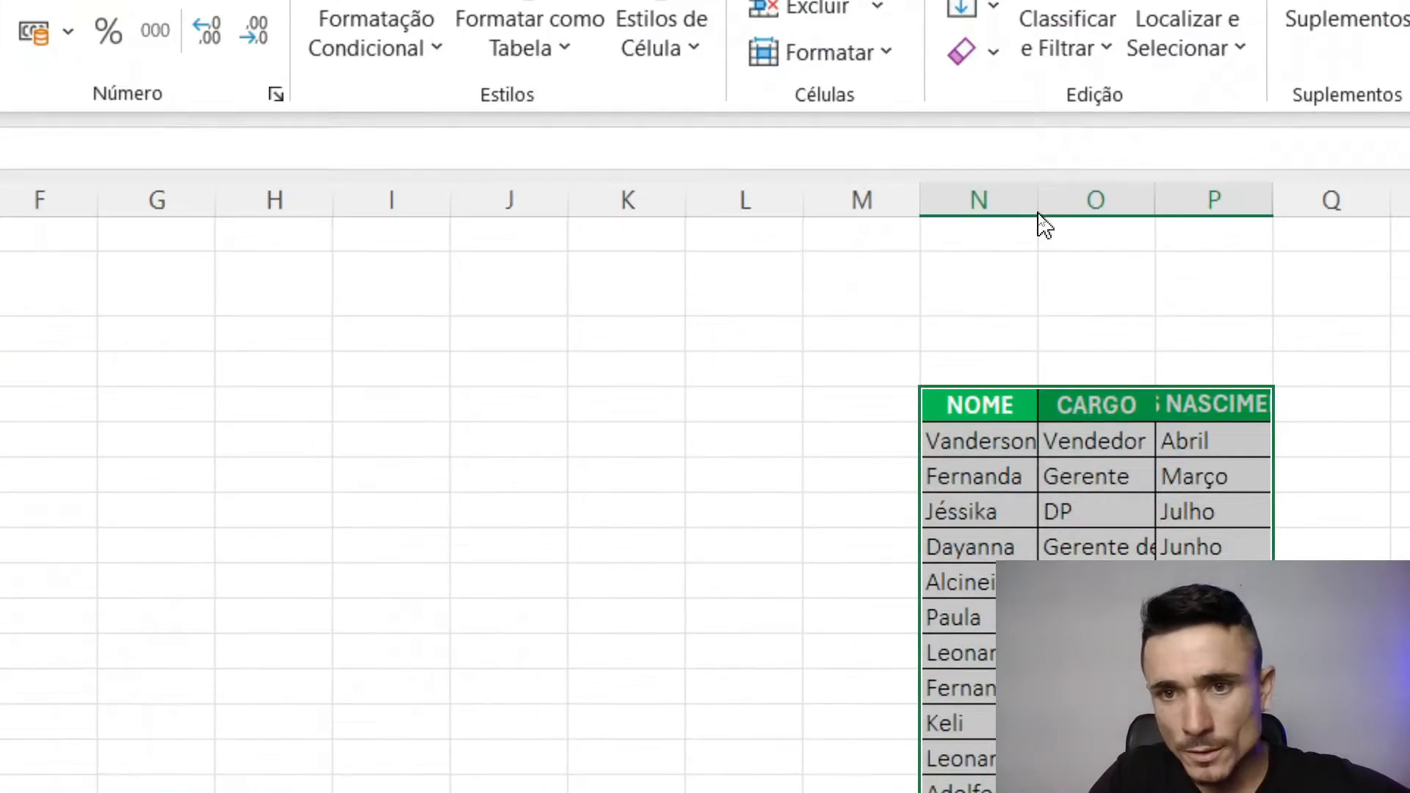
# - Widen columns N, O and P to fit the copied table's contents and clear the copy selection
pyautogui.moveTo(1038, 205); pyautogui.dragTo(1044, 207)
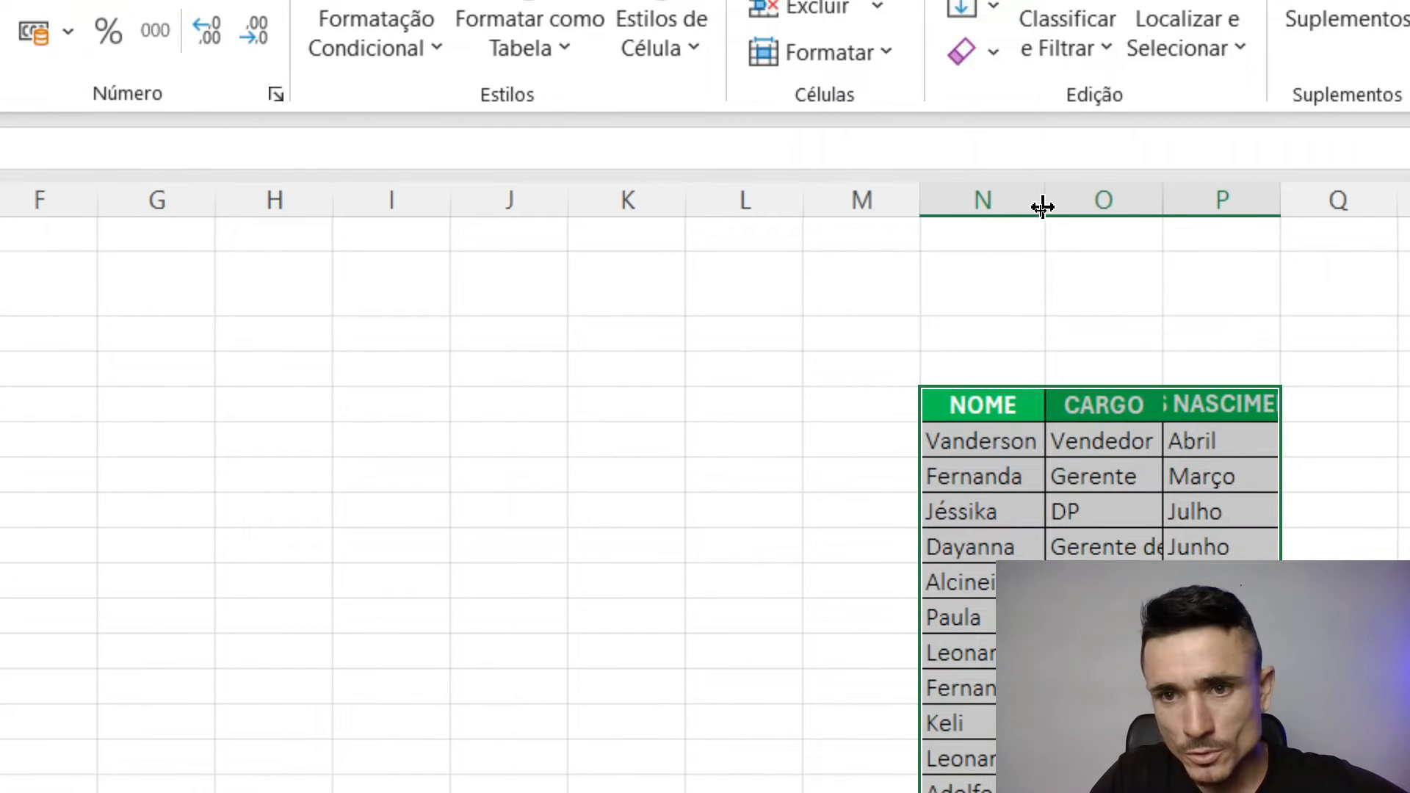
pyautogui.doubleClick(1162, 205)
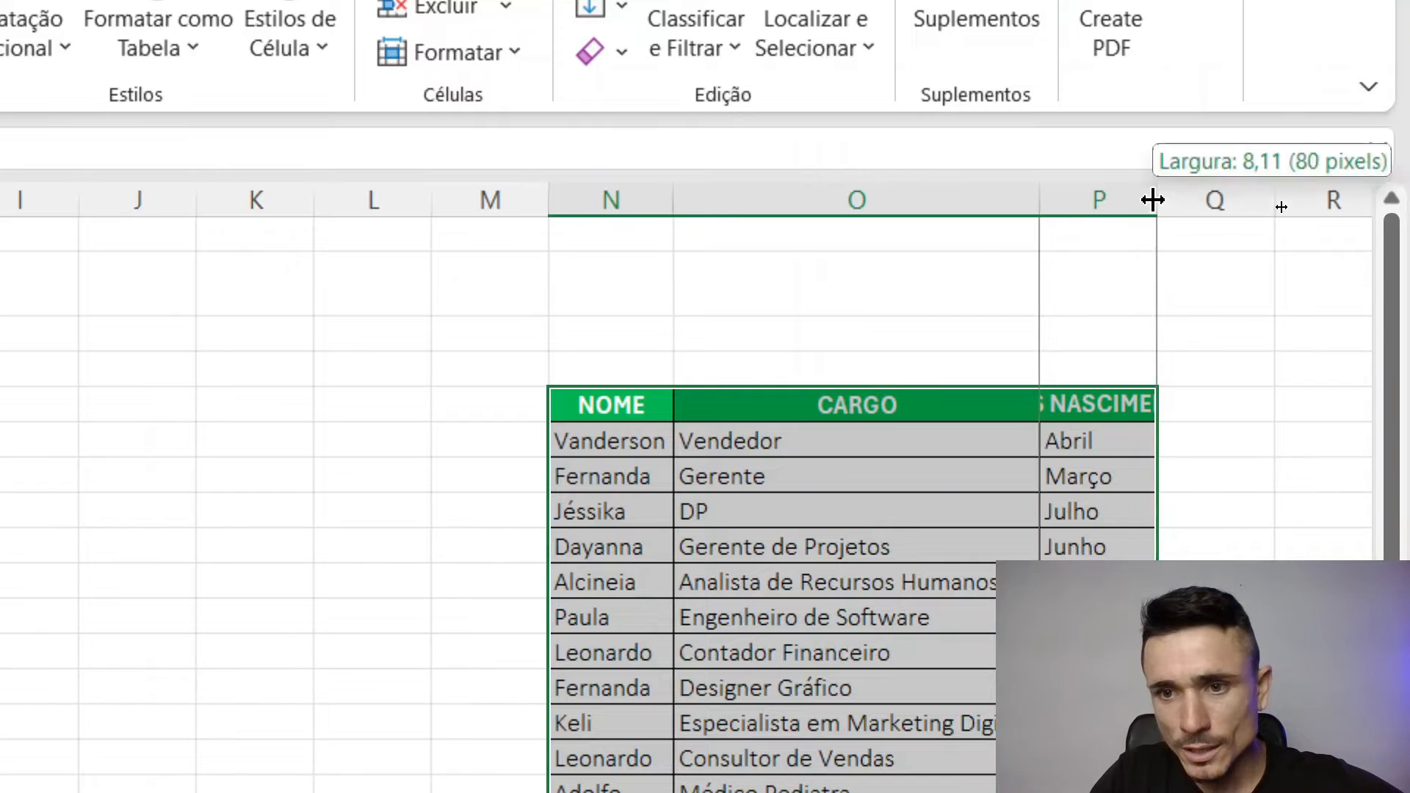
pyautogui.doubleClick(1157, 199)
pyautogui.click(1156, 199)
pyautogui.click(871, 489)
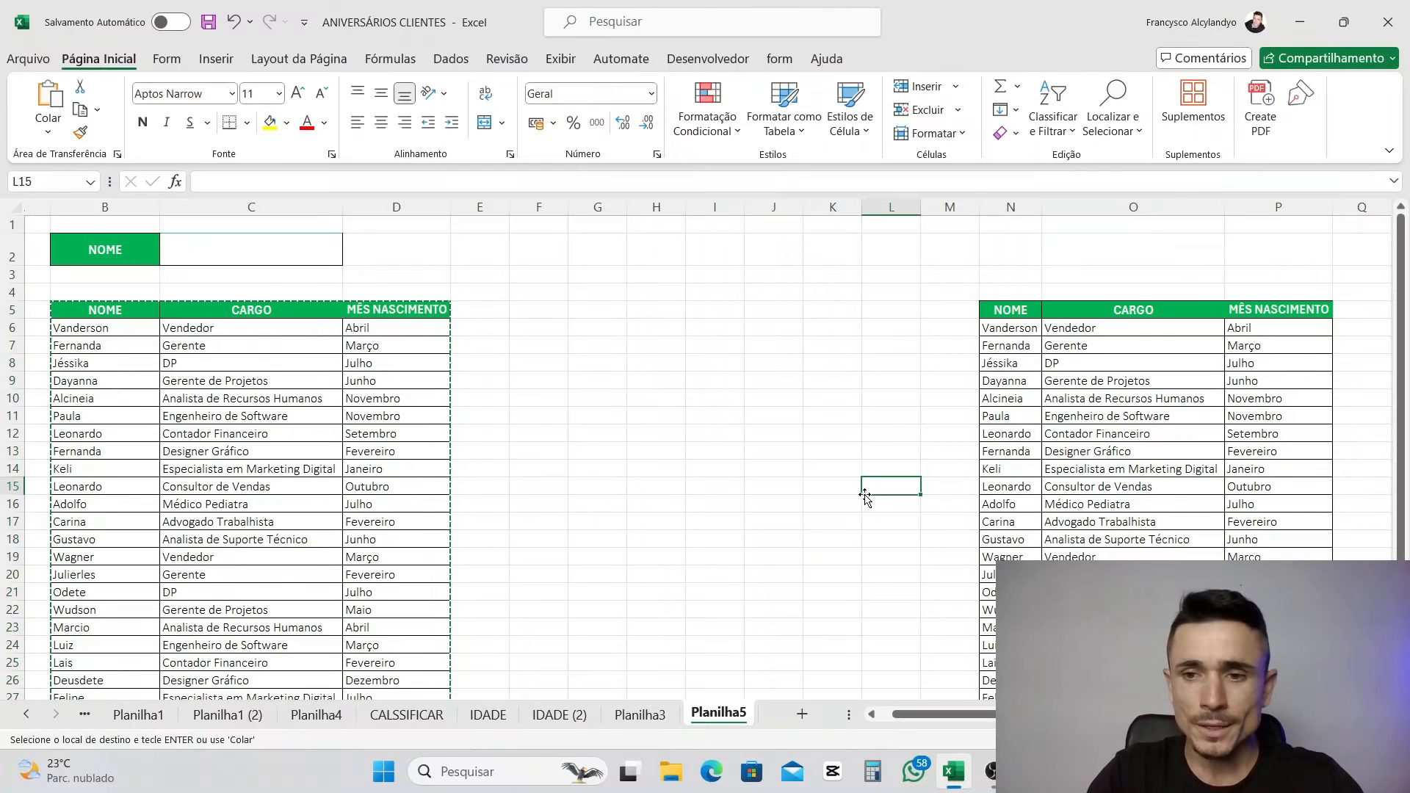
pyautogui.press('Escape')
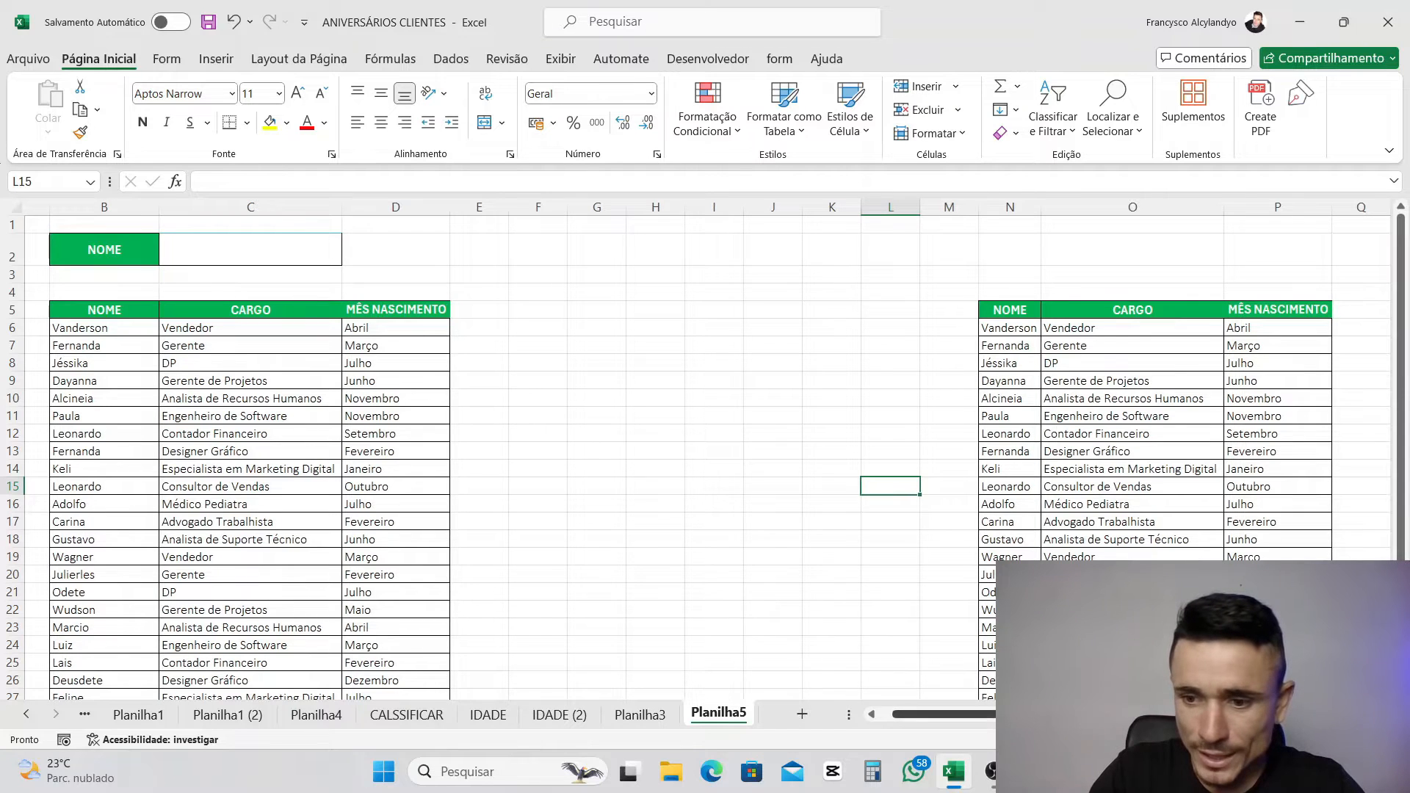
# - Hide the gridlines on Planilha5
pyautogui.hscroll(1, 705, 455)
pyautogui.hscroll(1, 705, 456)
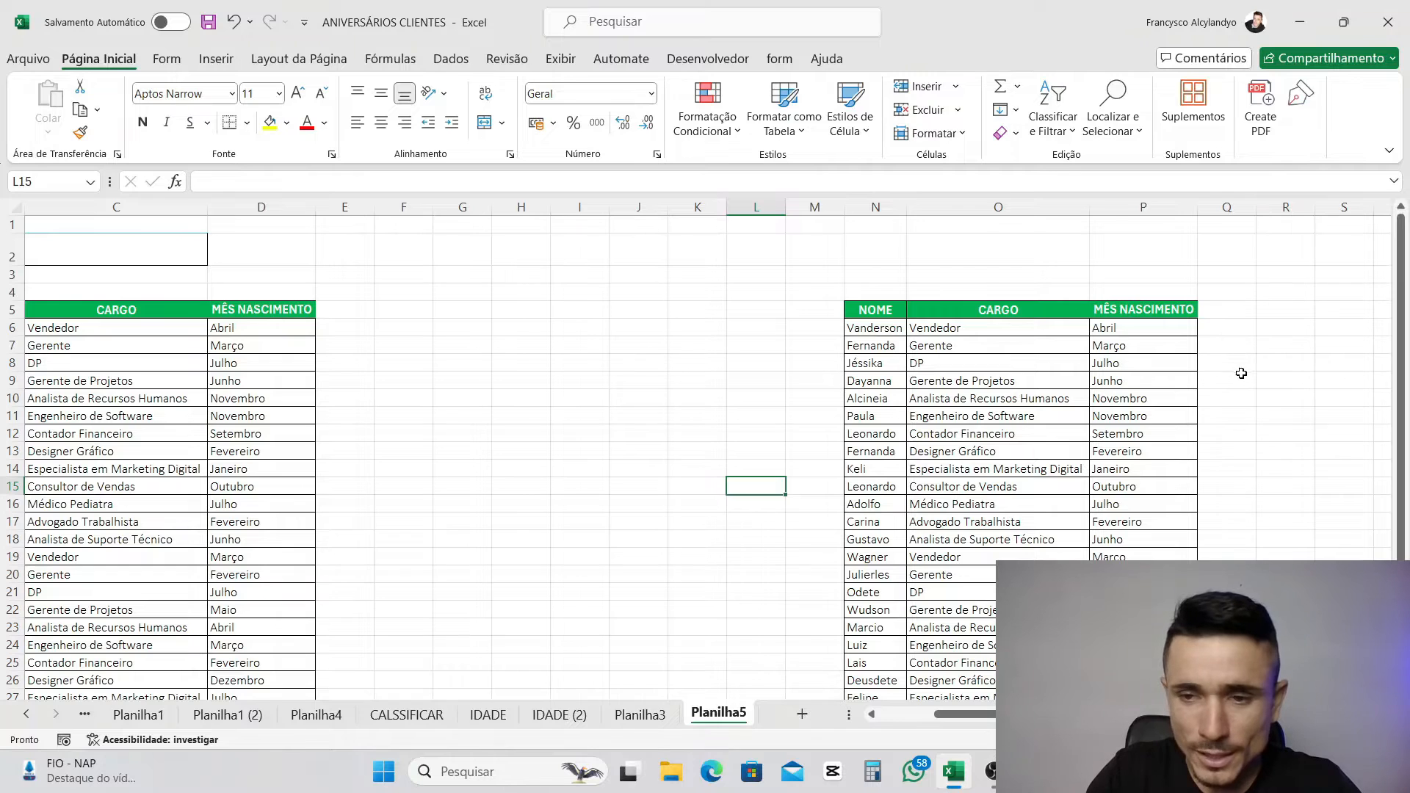
pyautogui.hscroll(1, 1243, 372)
pyautogui.hscroll(-3, 844, 629)
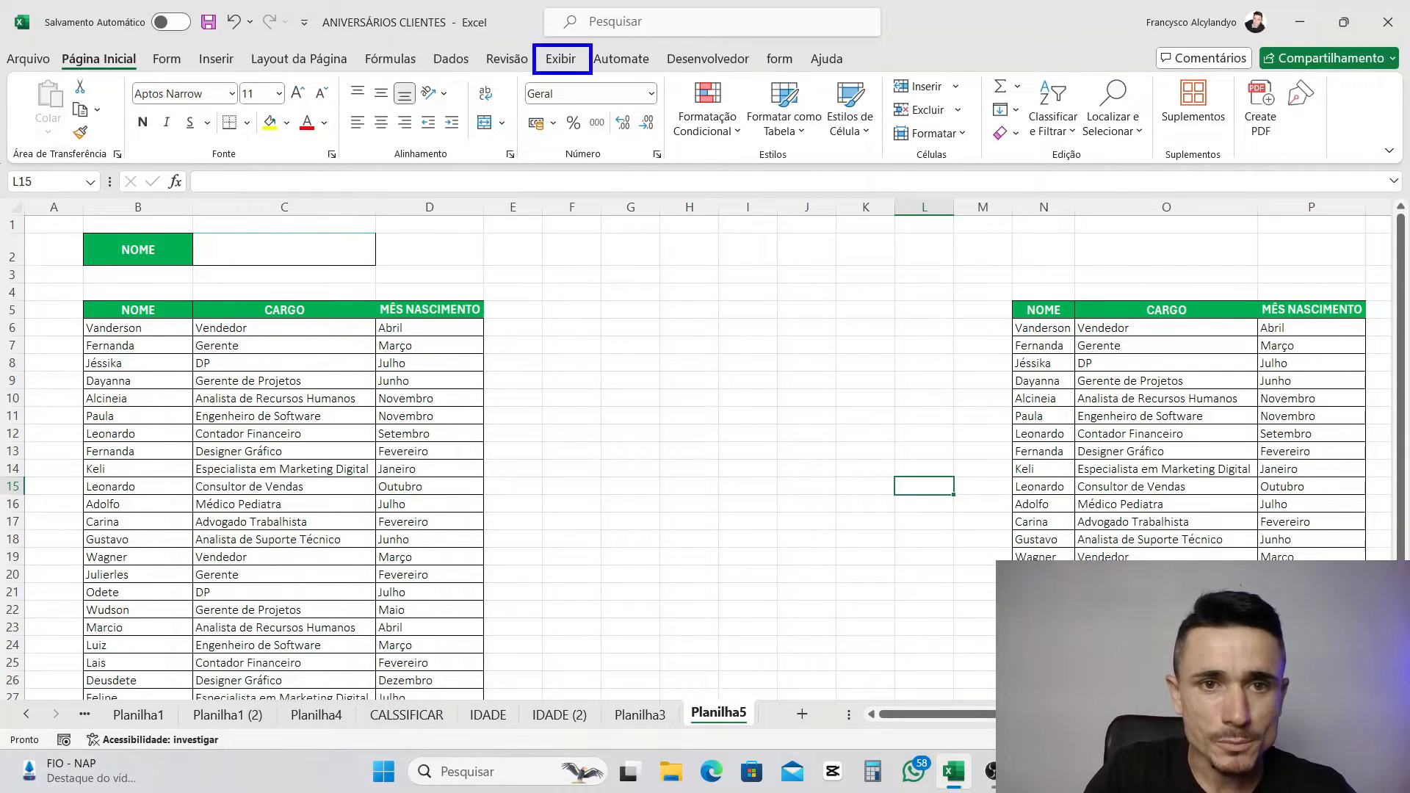
pyautogui.click(568, 60)
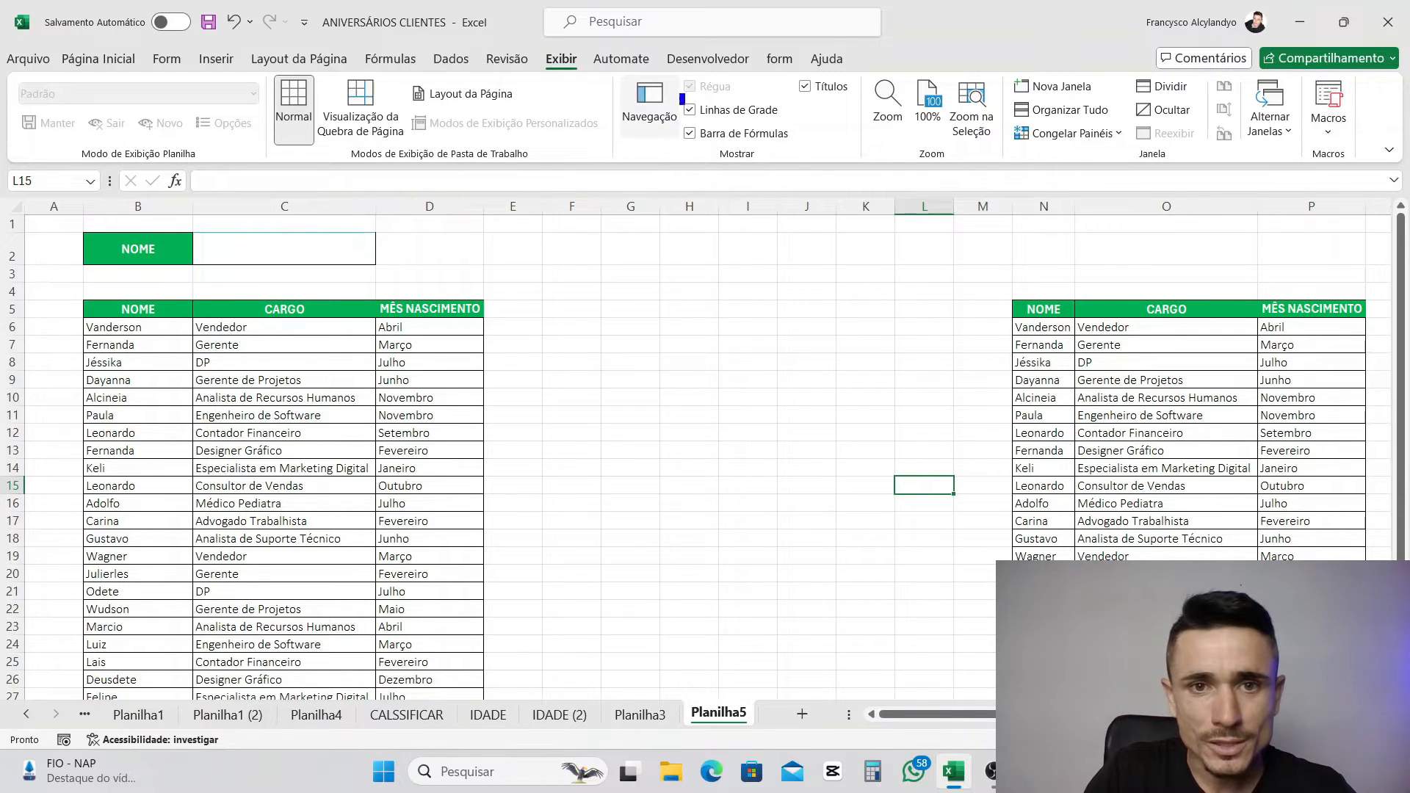
pyautogui.click(690, 110)
pyautogui.moveTo(680, 362); pyautogui.dragTo(679, 379)
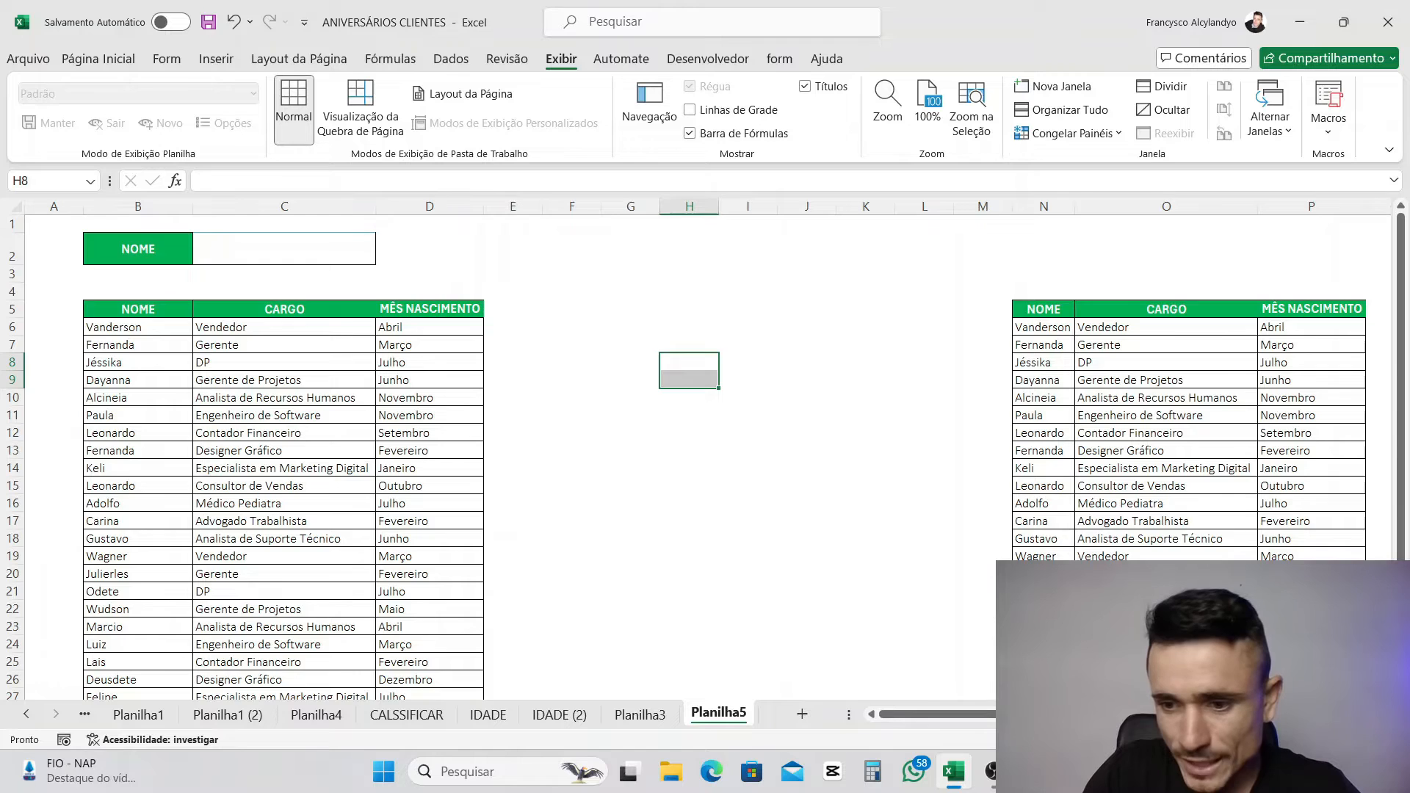
# - Add the header "seta" in Q5, next to MÊS NASCIMENTO in the copied table
pyautogui.hscroll(2, 1198, 353)
pyautogui.click(1211, 315)
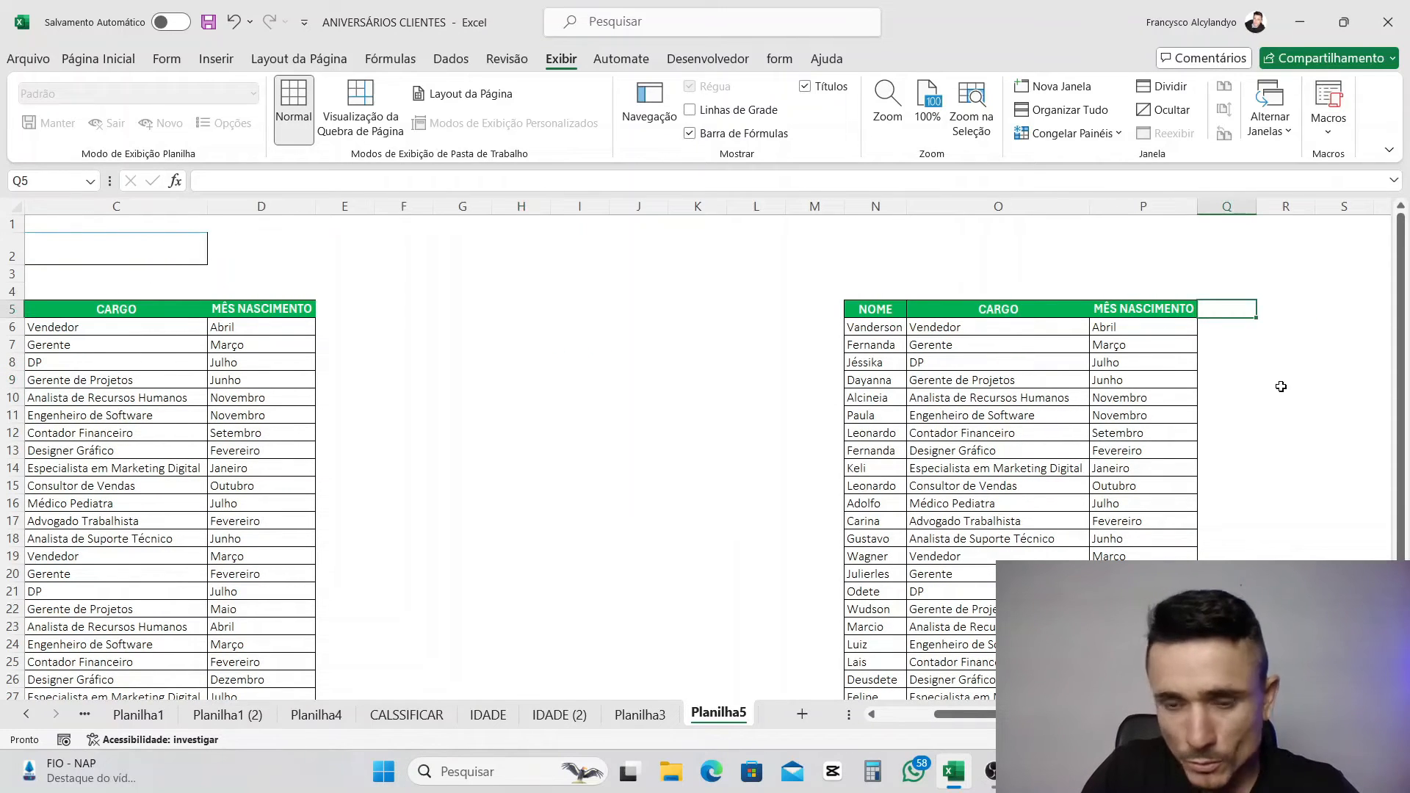
pyautogui.write('seta')
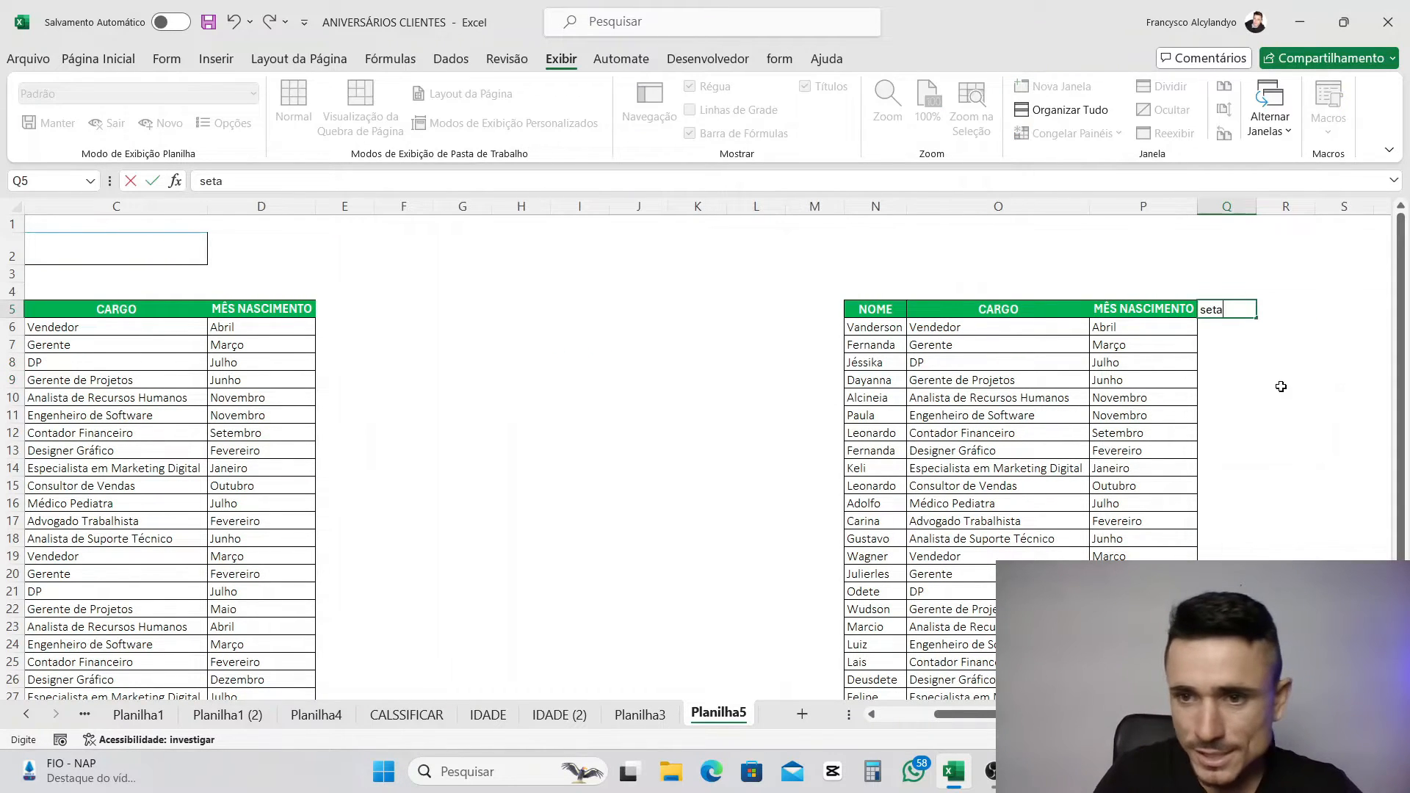
pyautogui.press('Return')
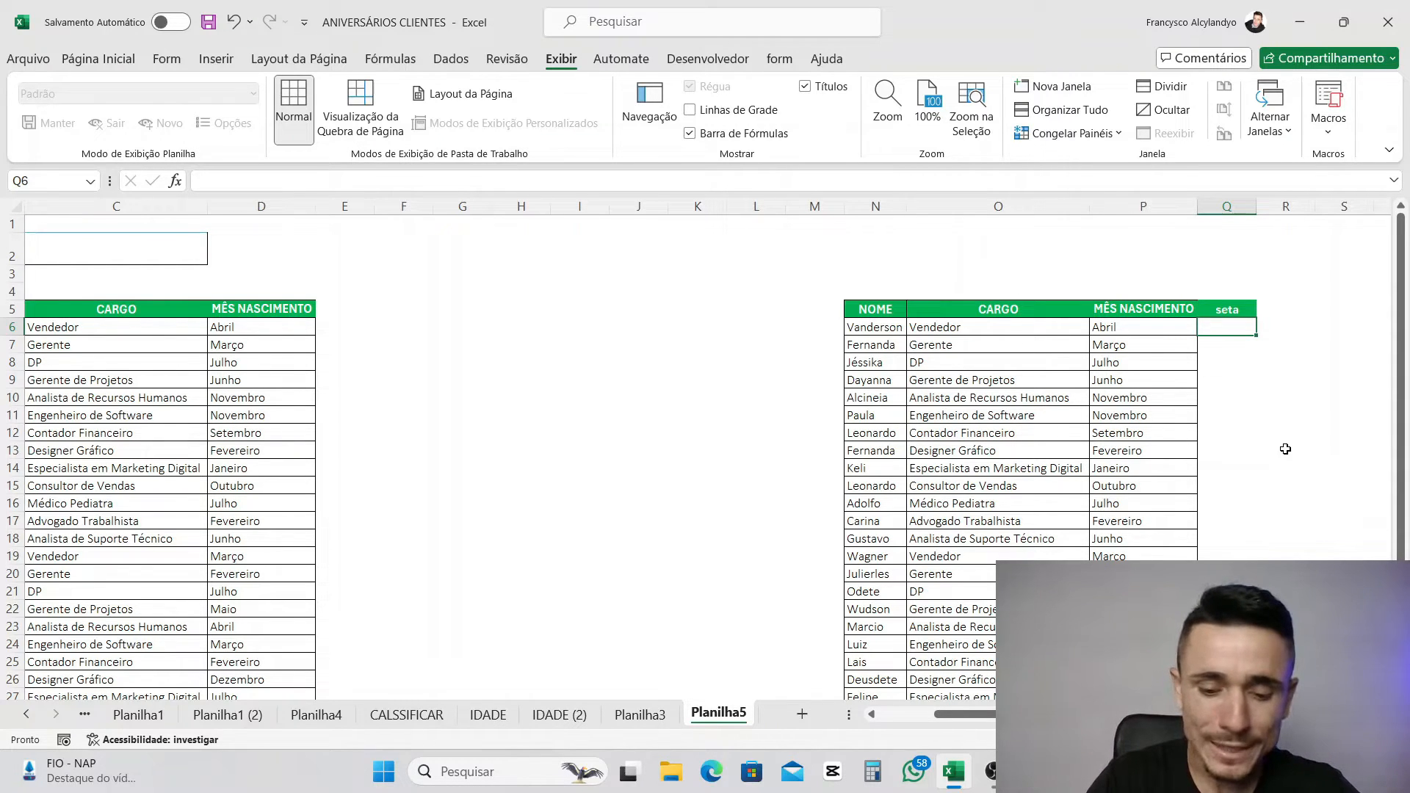
pyautogui.press('super+period')
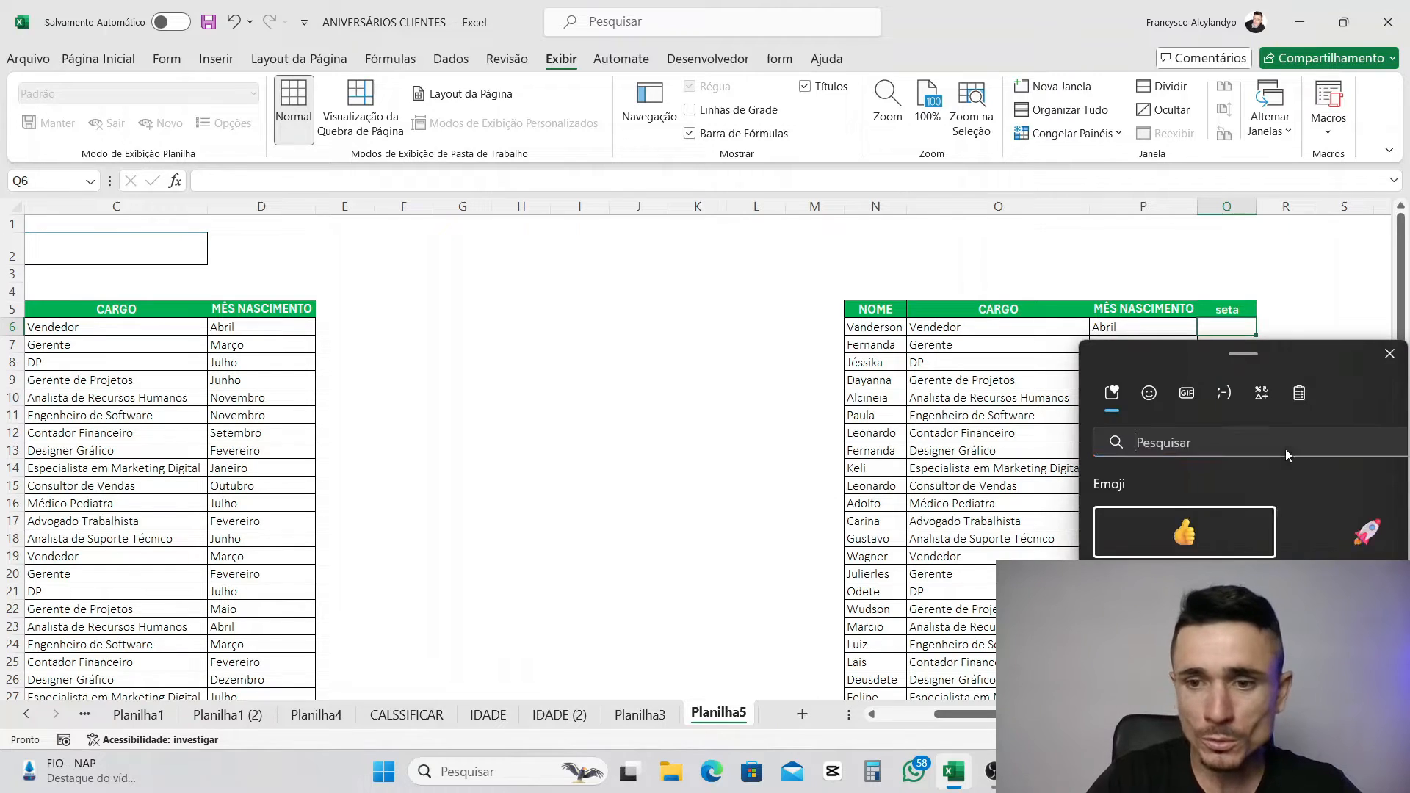
pyautogui.moveTo(1219, 353); pyautogui.dragTo(884, 277)
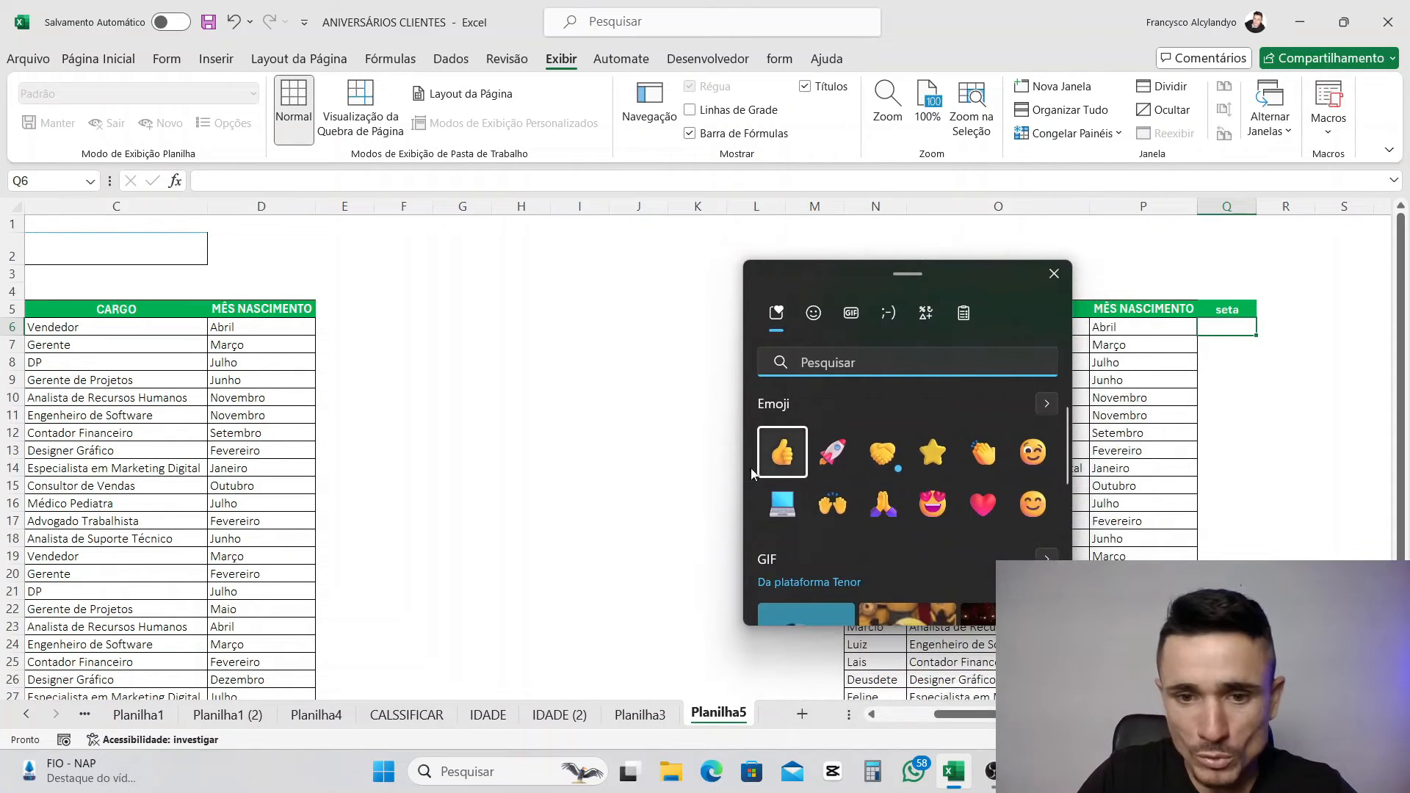
pyautogui.click(887, 316)
pyautogui.scroll(-5, 874, 532)
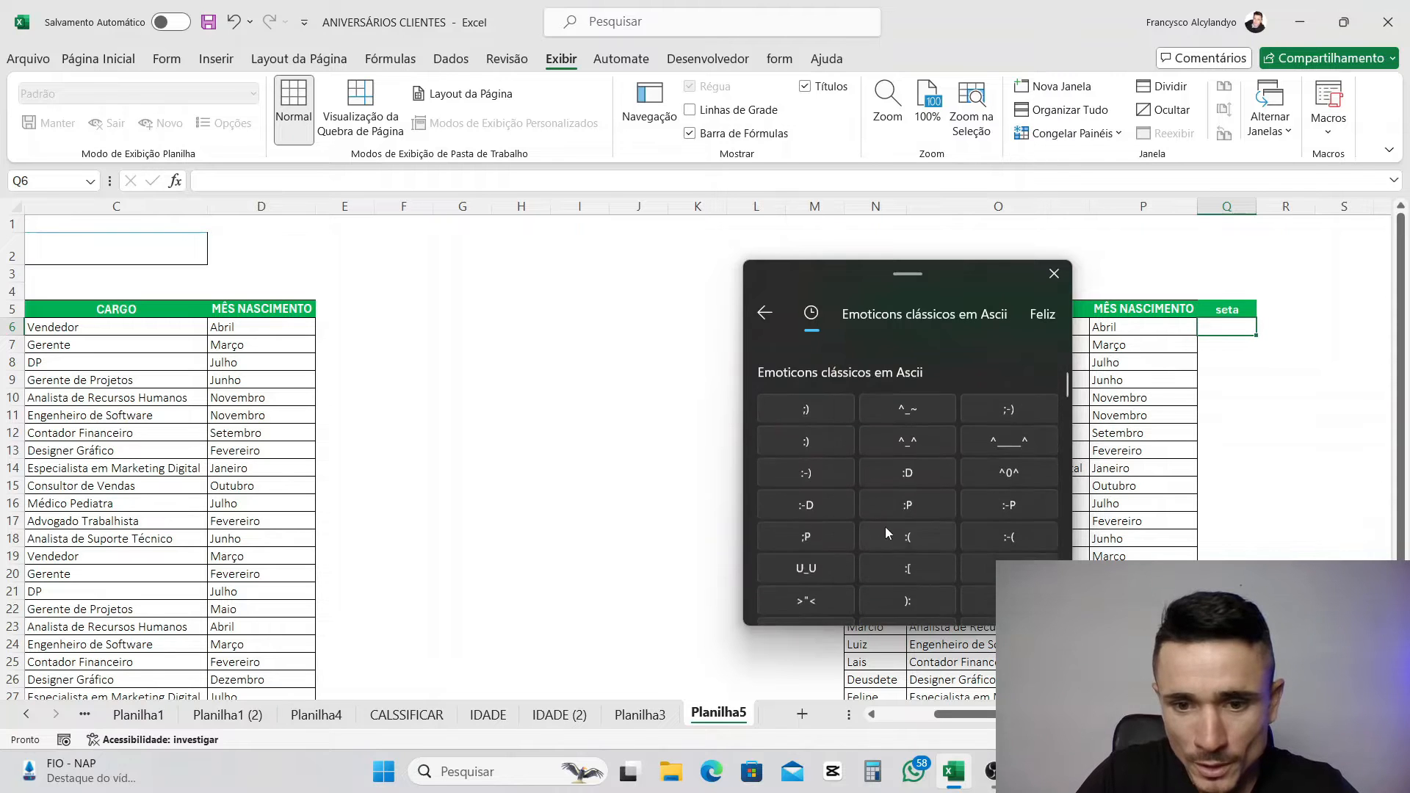
pyautogui.scroll(-5, 916, 519)
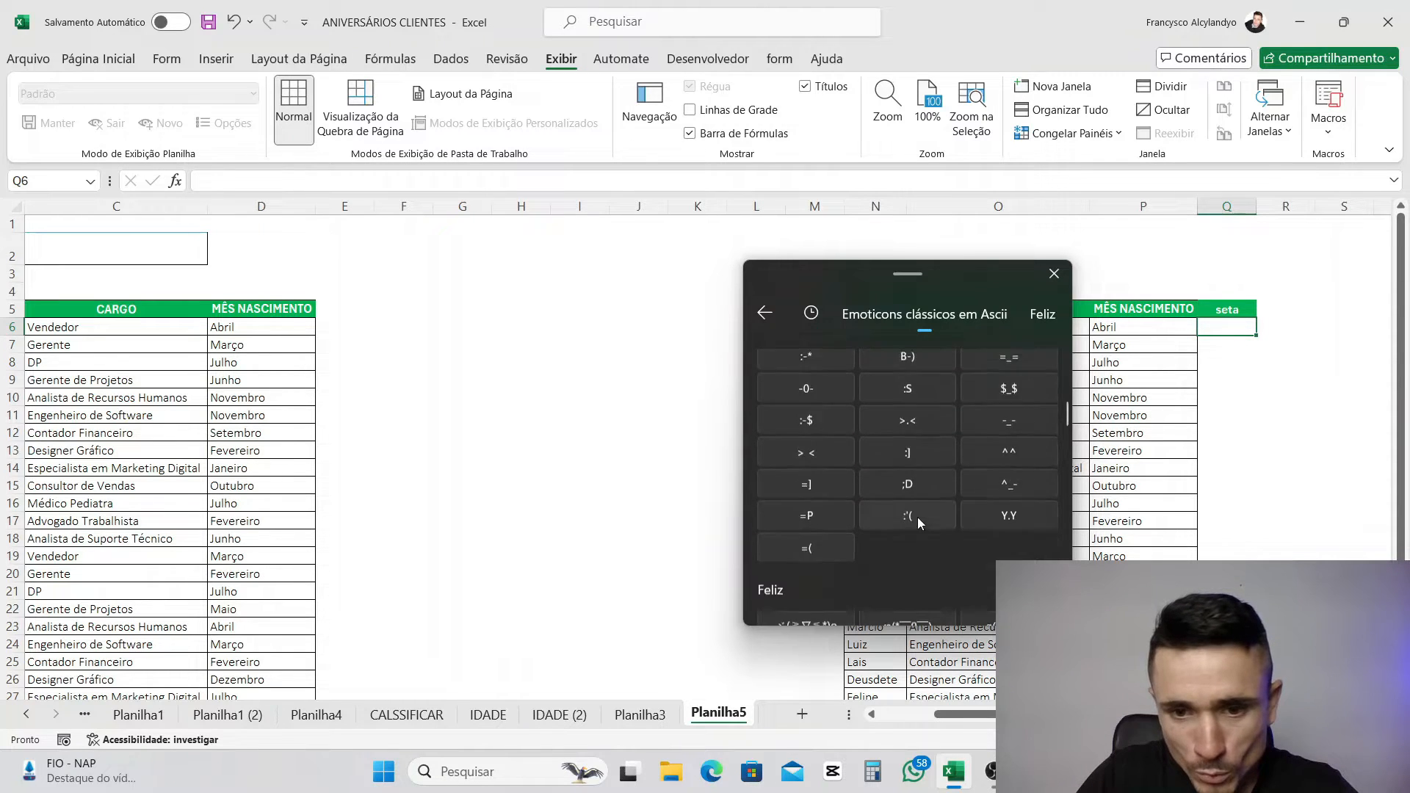
pyautogui.scroll(-6, 926, 523)
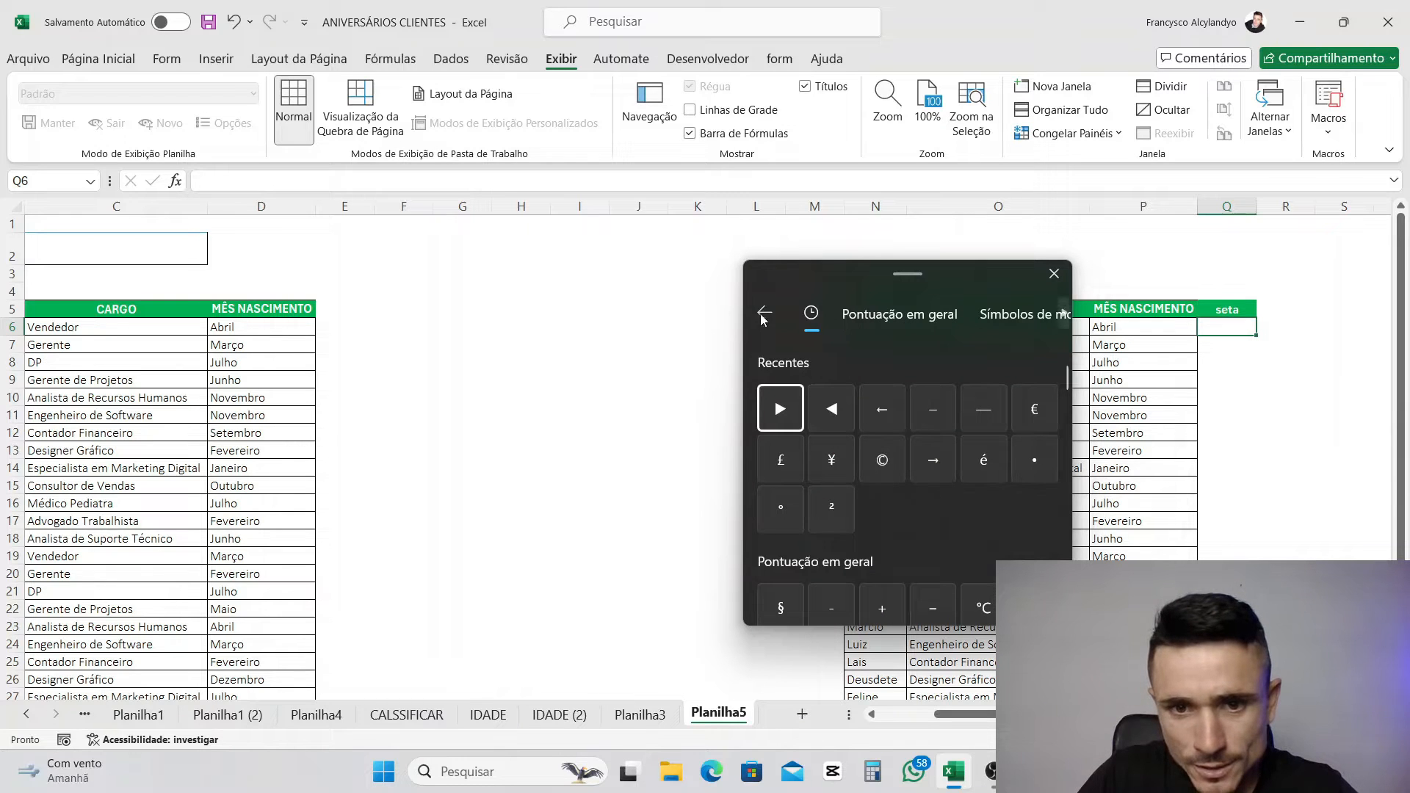
pyautogui.click(764, 312)
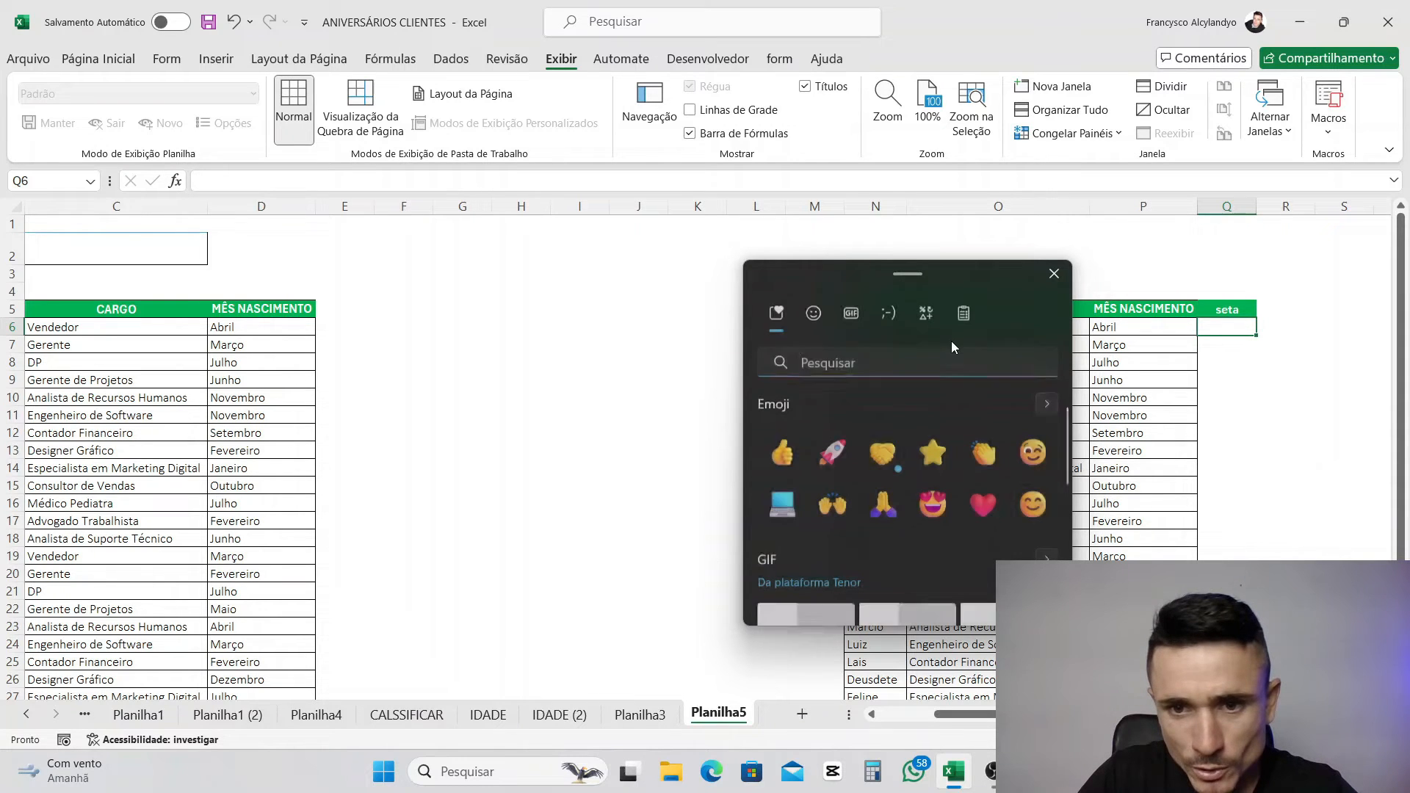
pyautogui.click(922, 309)
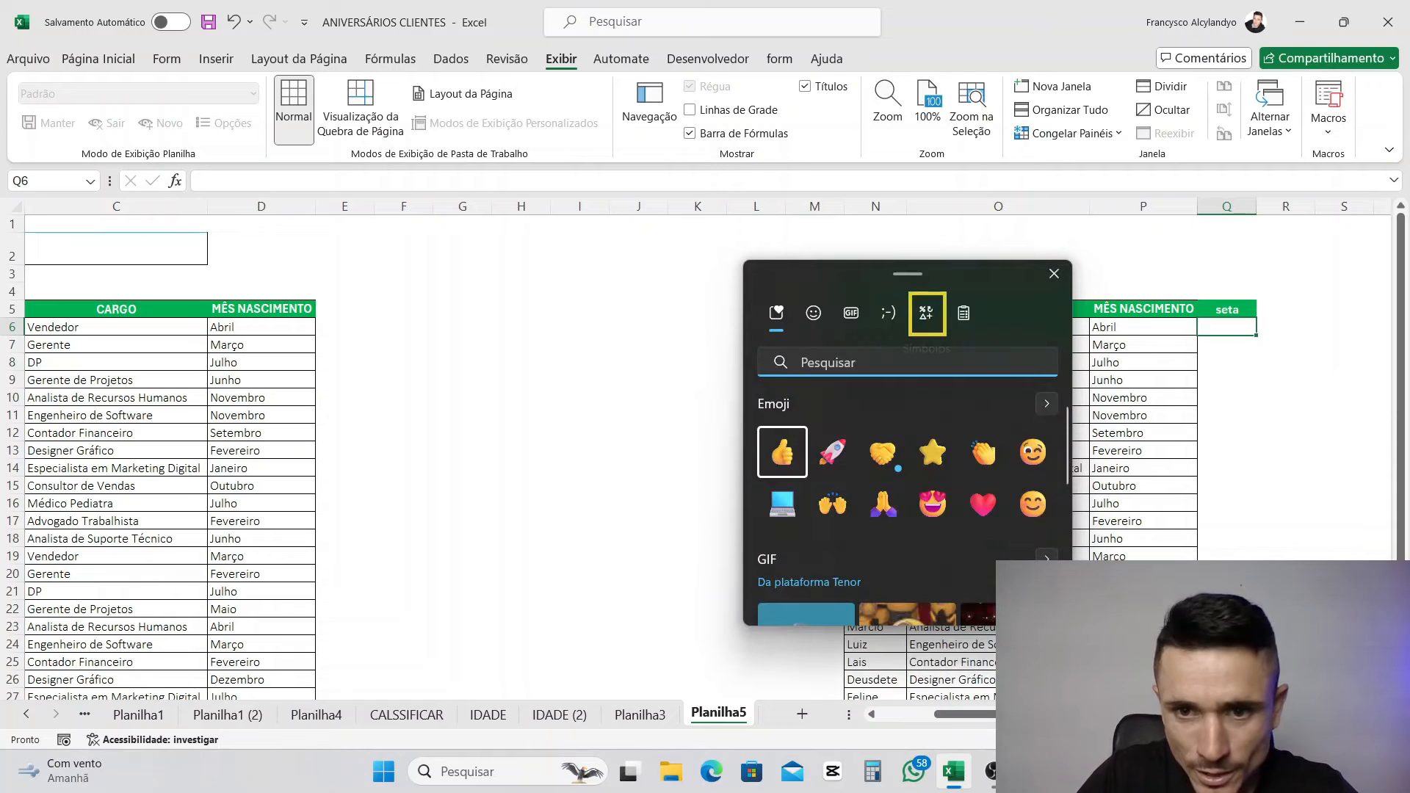
pyautogui.press('Escape')
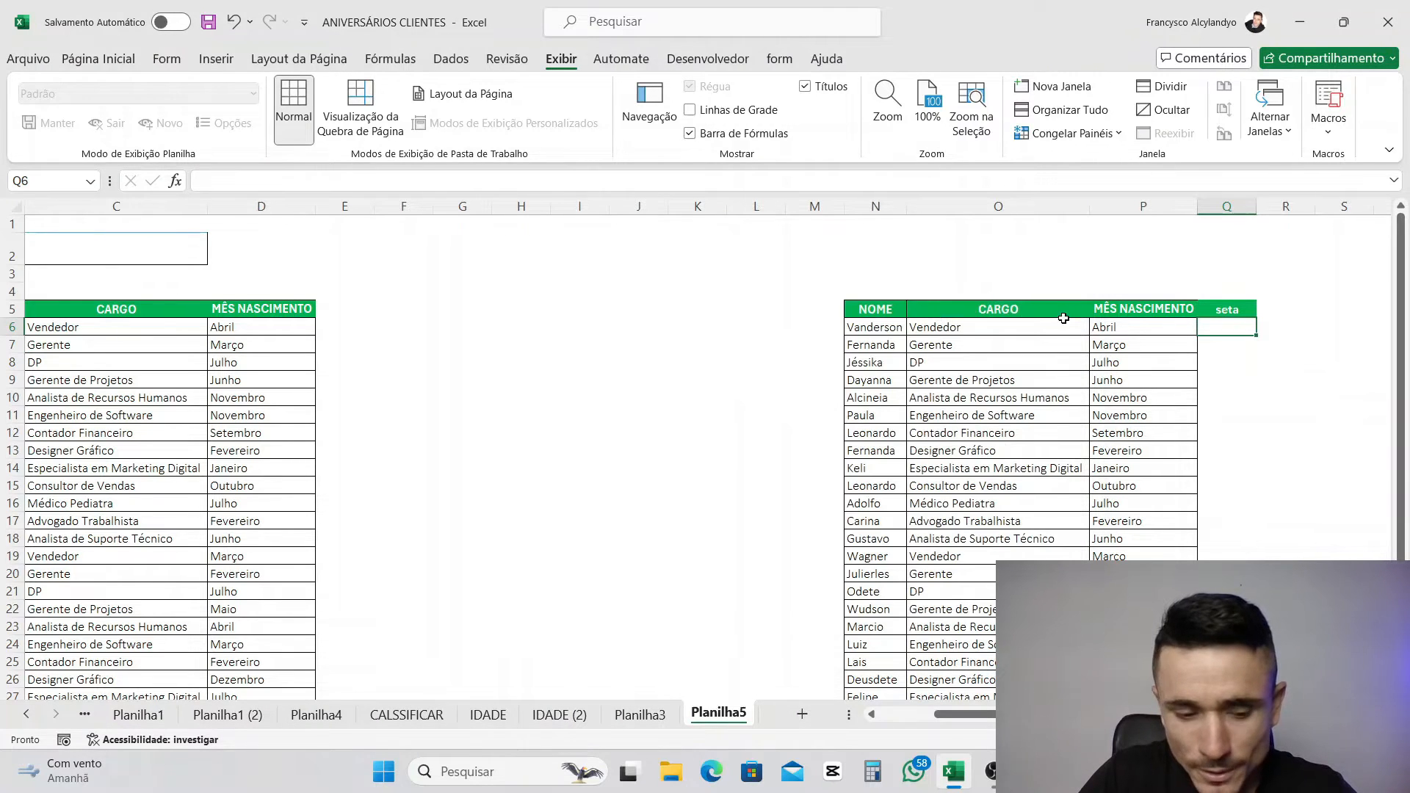
# - Insert two left-pointing triangle symbols (◀◀) in Q6 from the Windows symbol picker
pyautogui.press('super+period')
pyautogui.click(1262, 393)
pyautogui.moveTo(1200, 384); pyautogui.dragTo(960, 325)
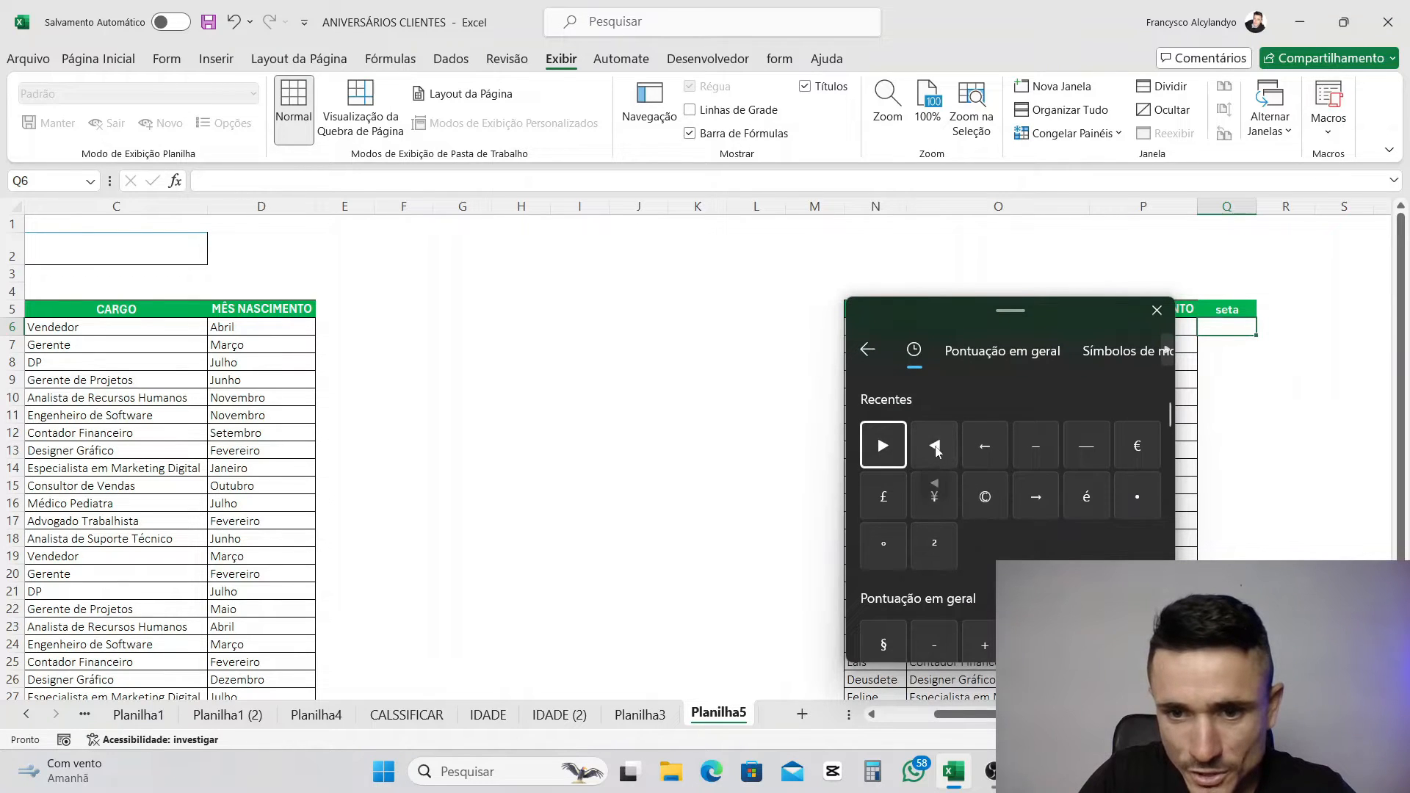
pyautogui.scroll(-3, 994, 470)
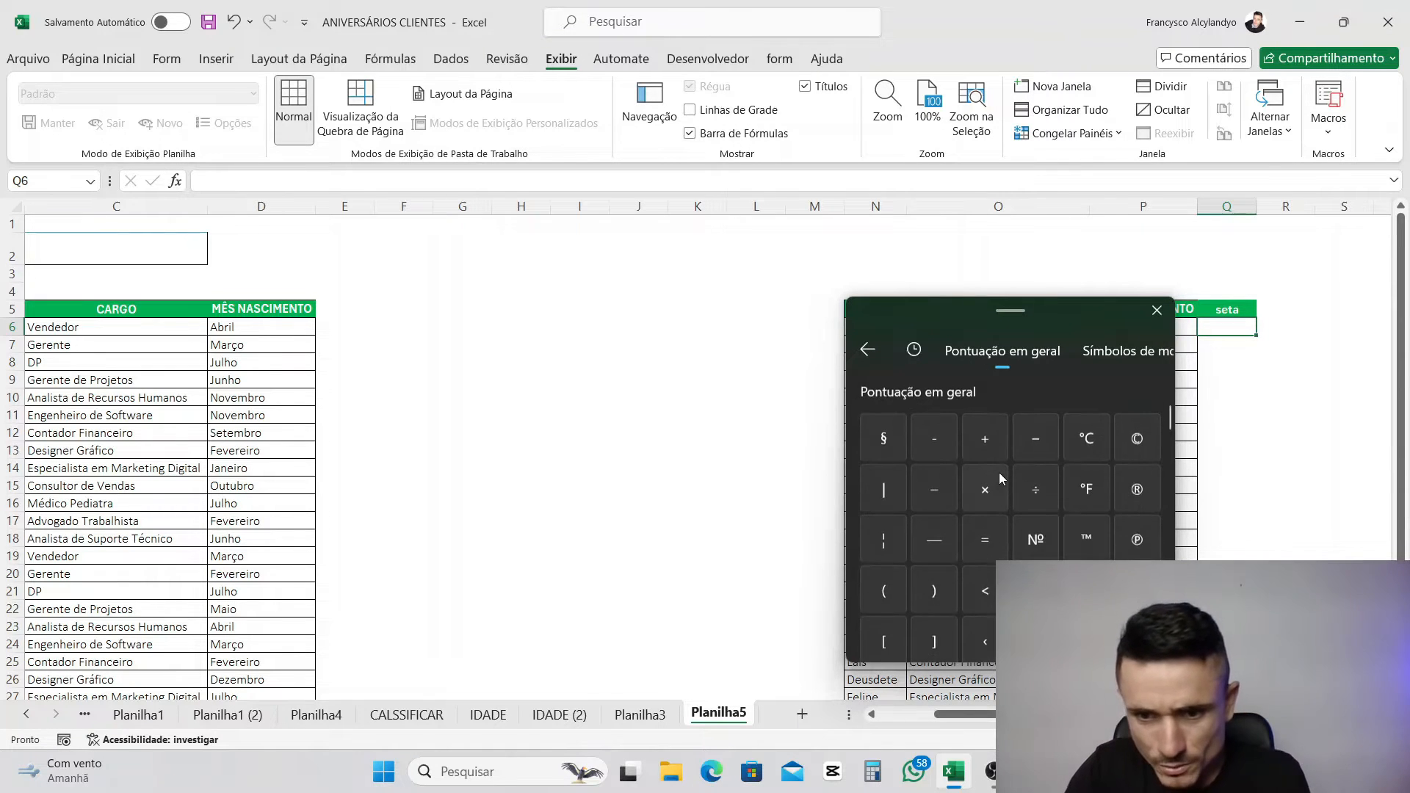
pyautogui.scroll(-3, 999, 472)
pyautogui.scroll(-3, 998, 479)
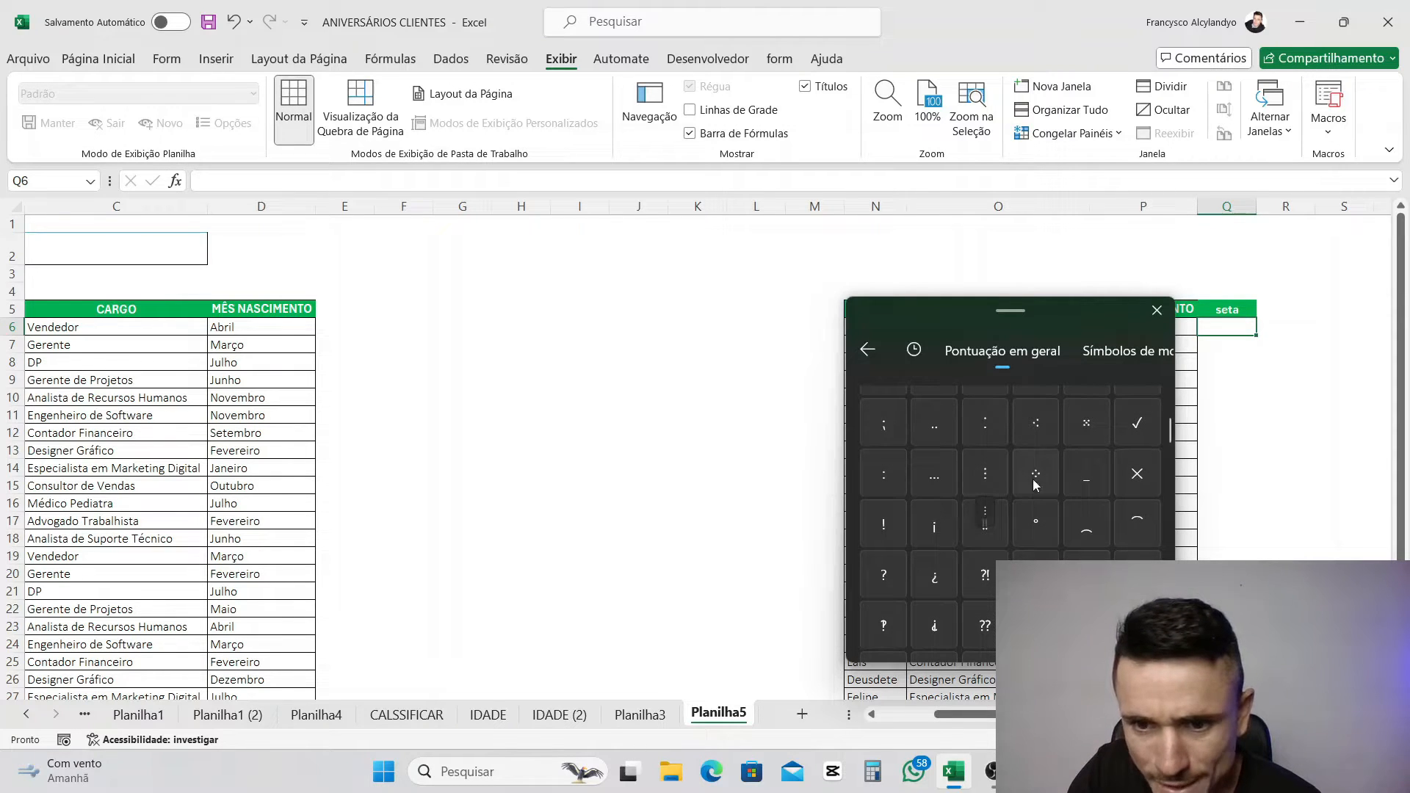
pyautogui.scroll(-10, 1056, 495)
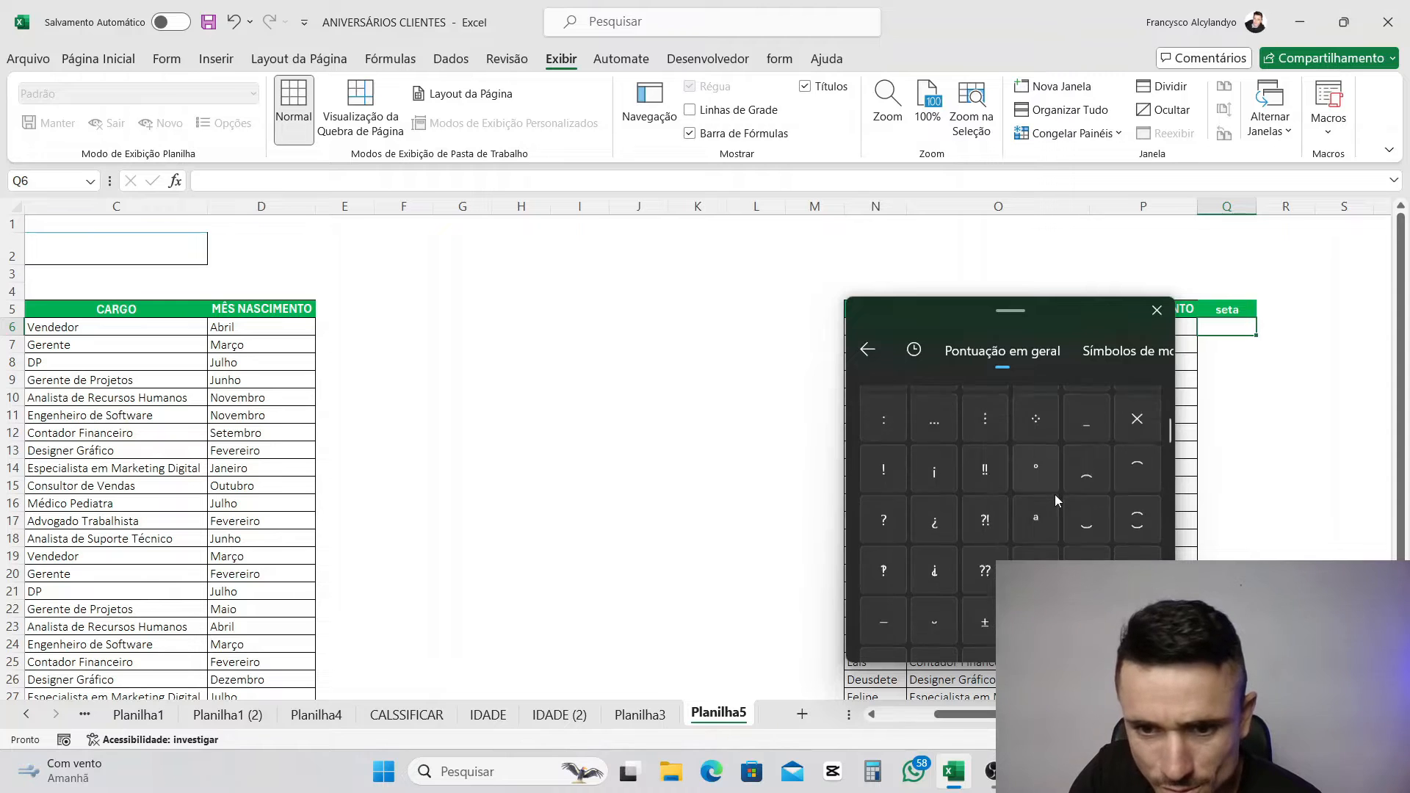
pyautogui.scroll(-3, 1051, 492)
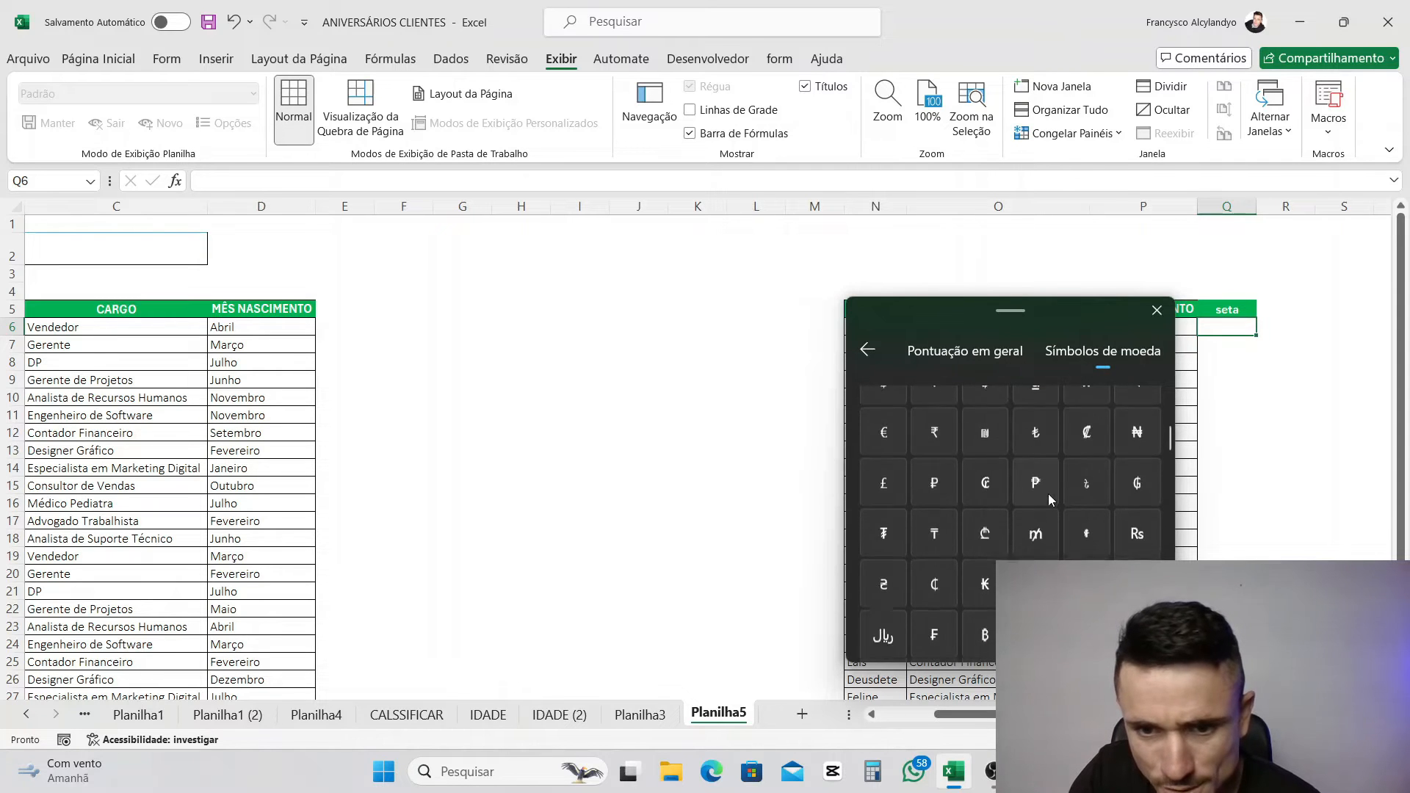
pyautogui.scroll(5, 1050, 492)
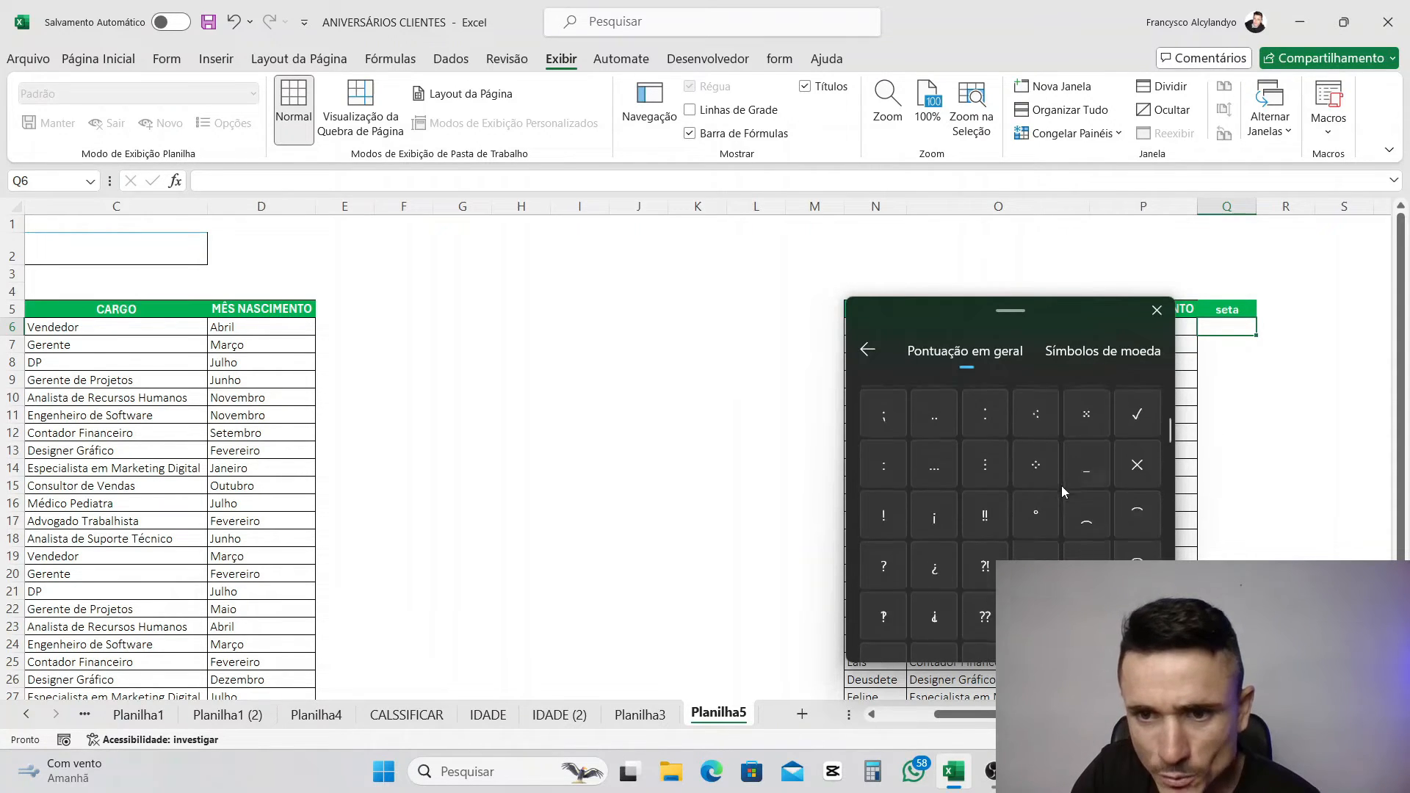
pyautogui.scroll(2, 1058, 514)
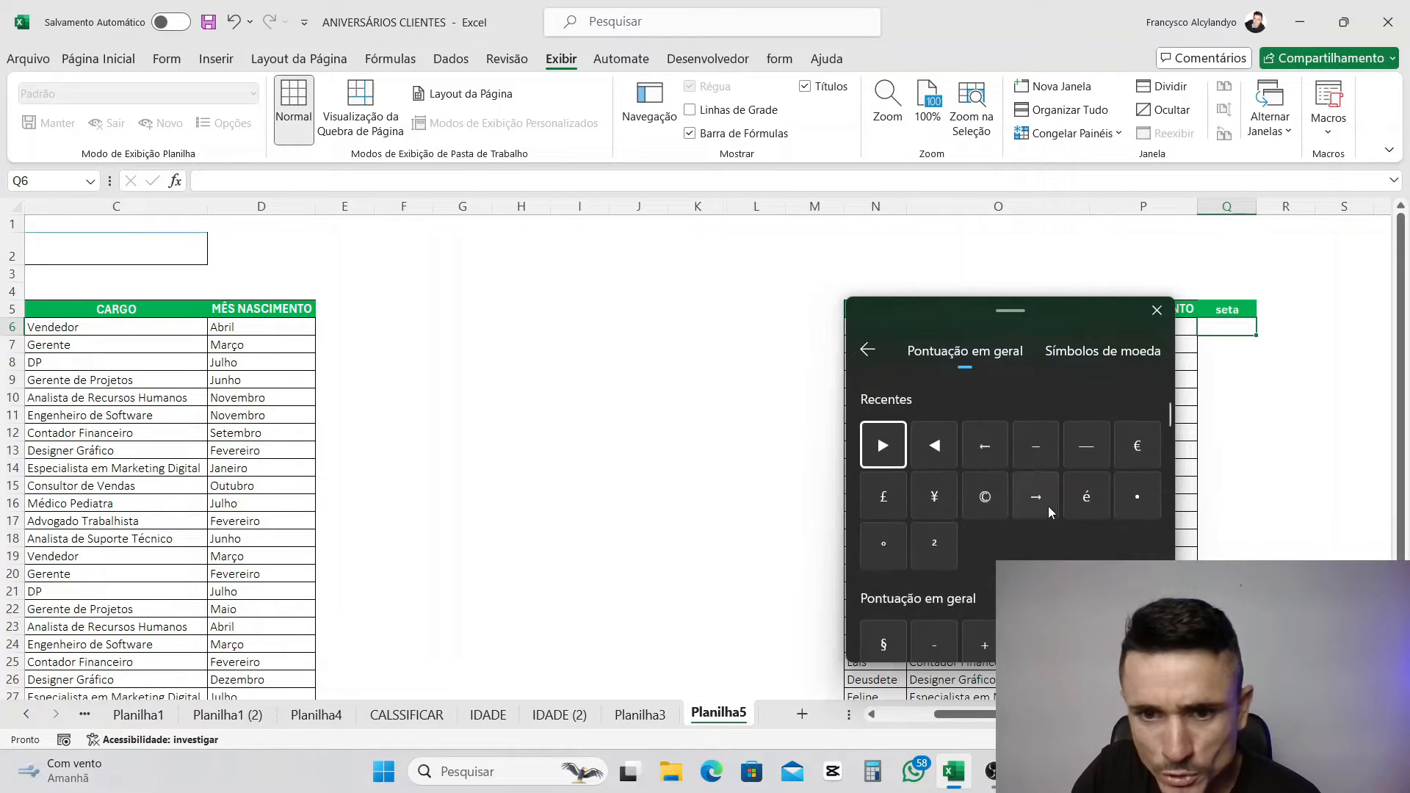
pyautogui.click(928, 452)
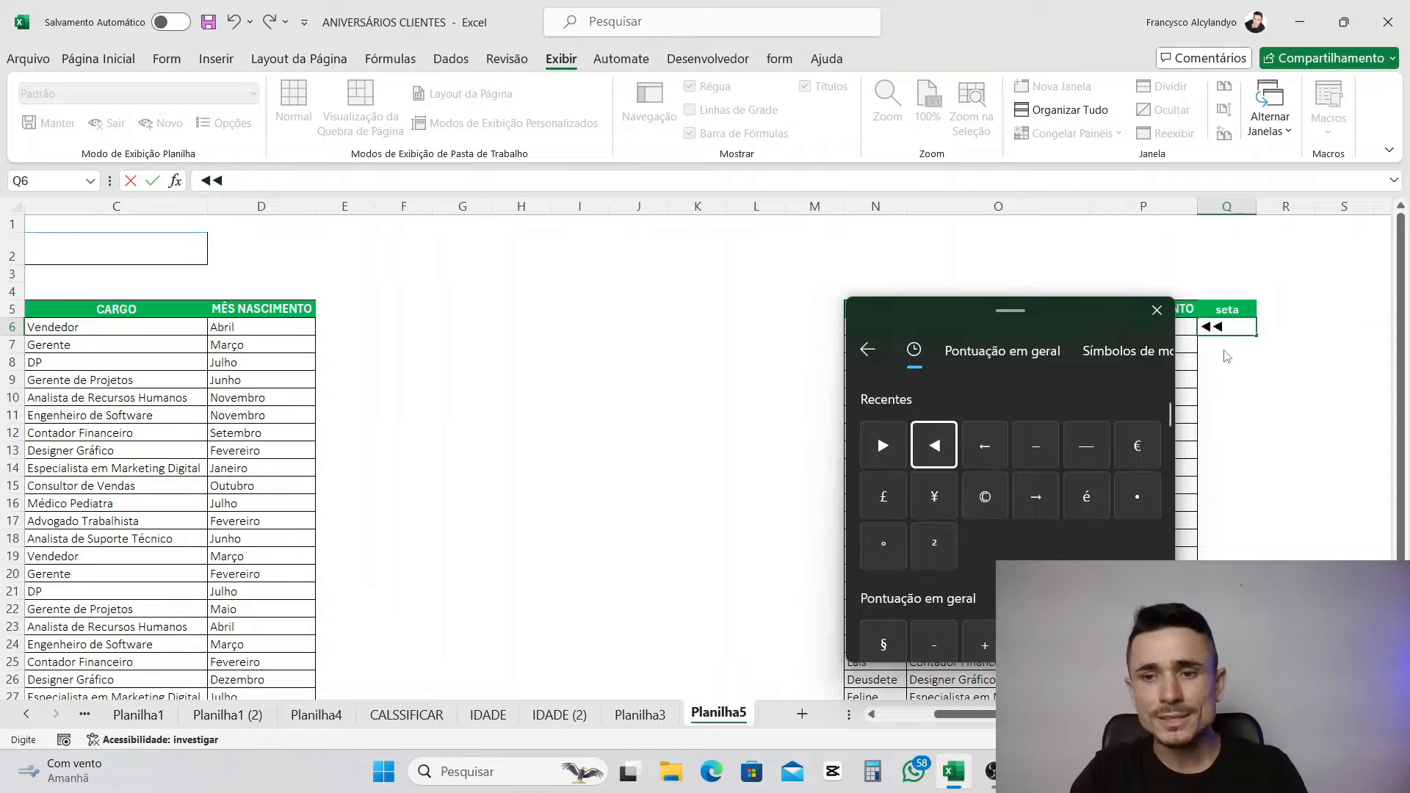
pyautogui.click(1158, 312)
pyautogui.click(1258, 376)
# - Fill the ◀◀ marker from Q6 down the seta column alongside every row of the copied table
pyautogui.click(1229, 328)
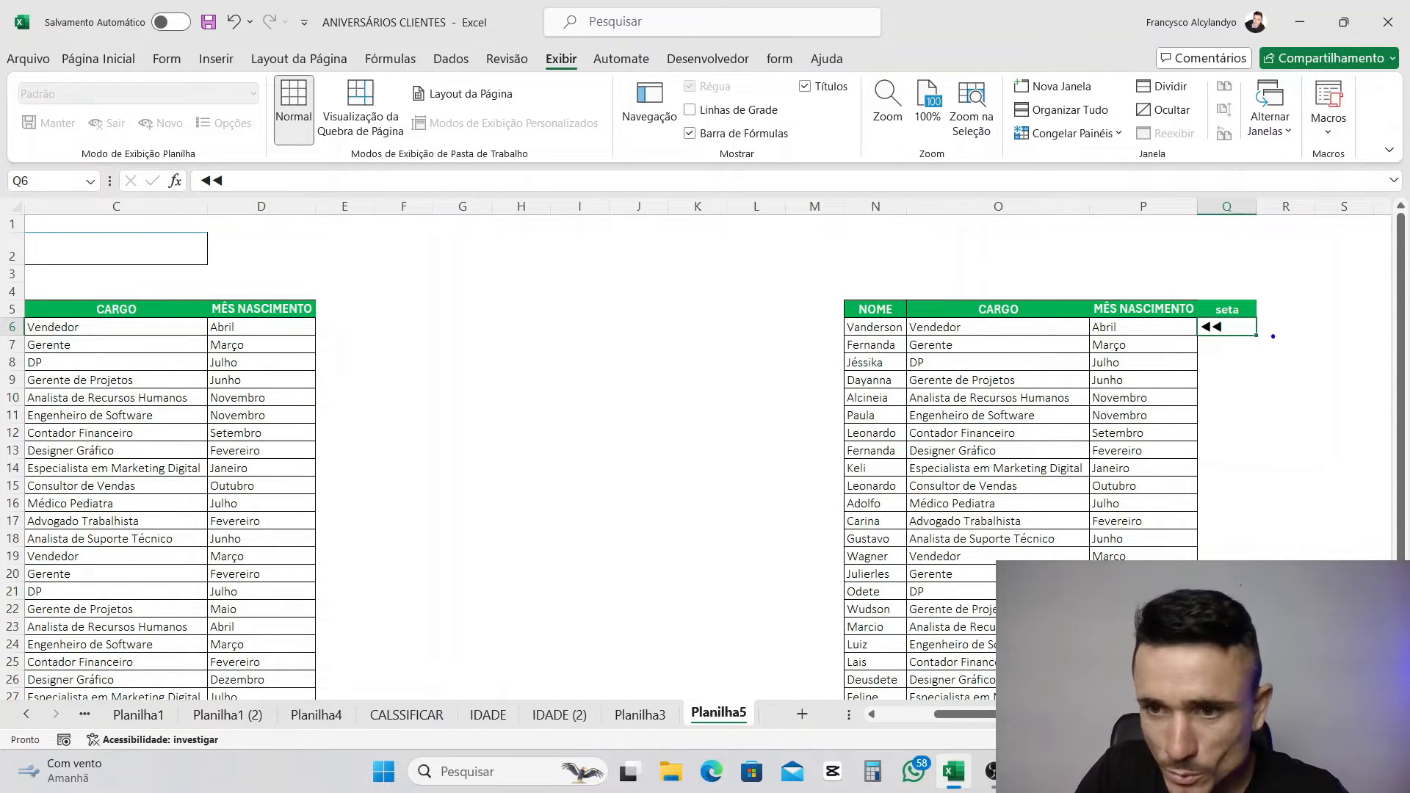
pyautogui.press('Escape')
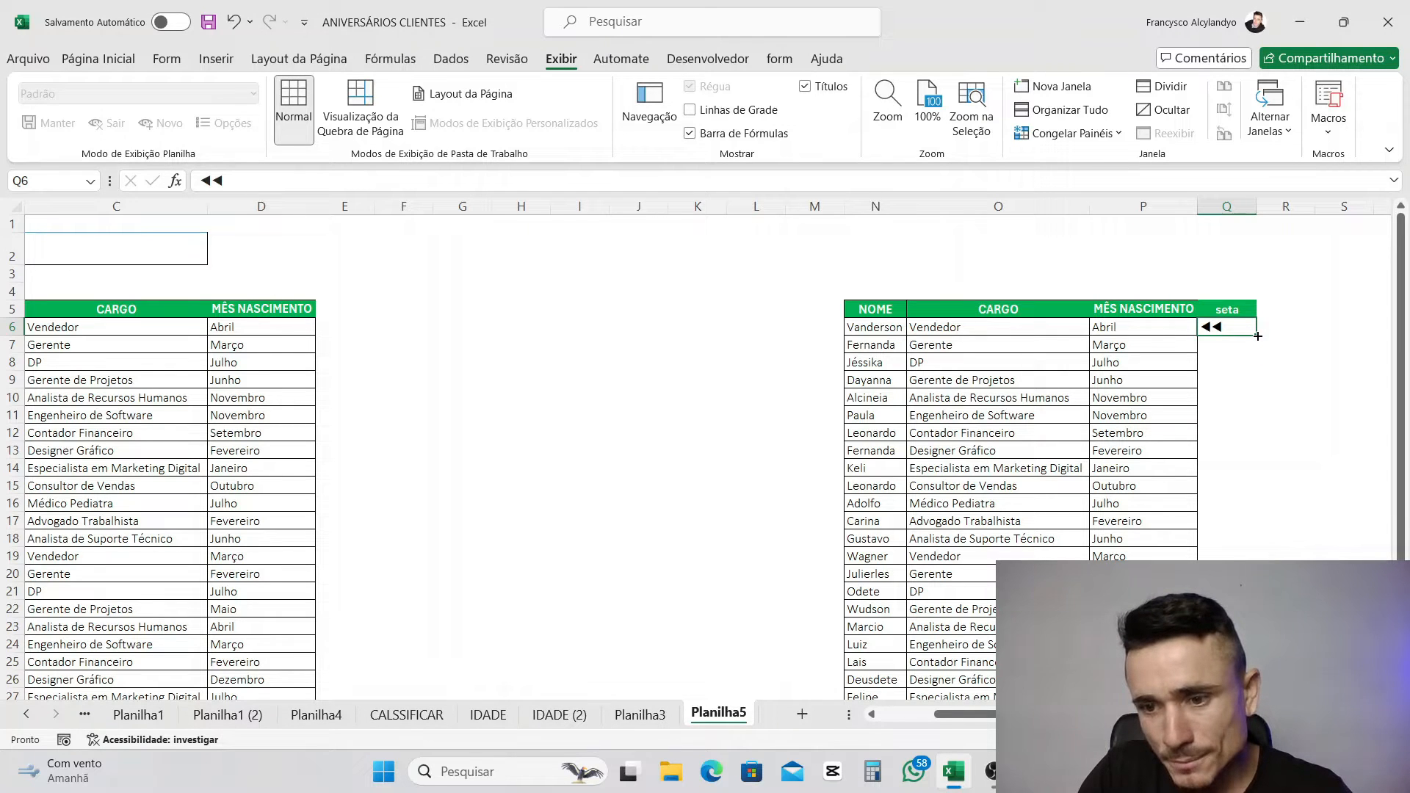
pyautogui.doubleClick(1258, 336)
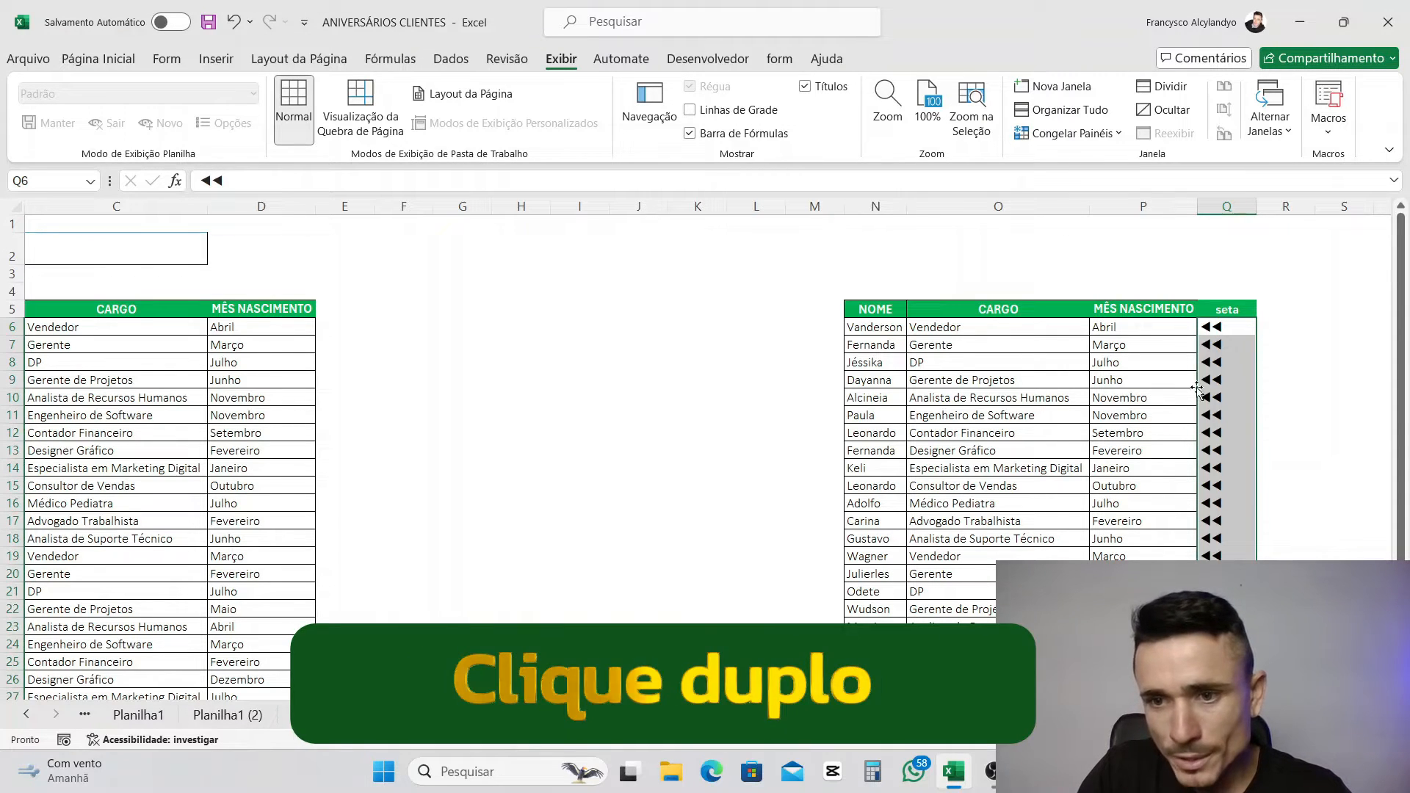
pyautogui.click(1263, 467)
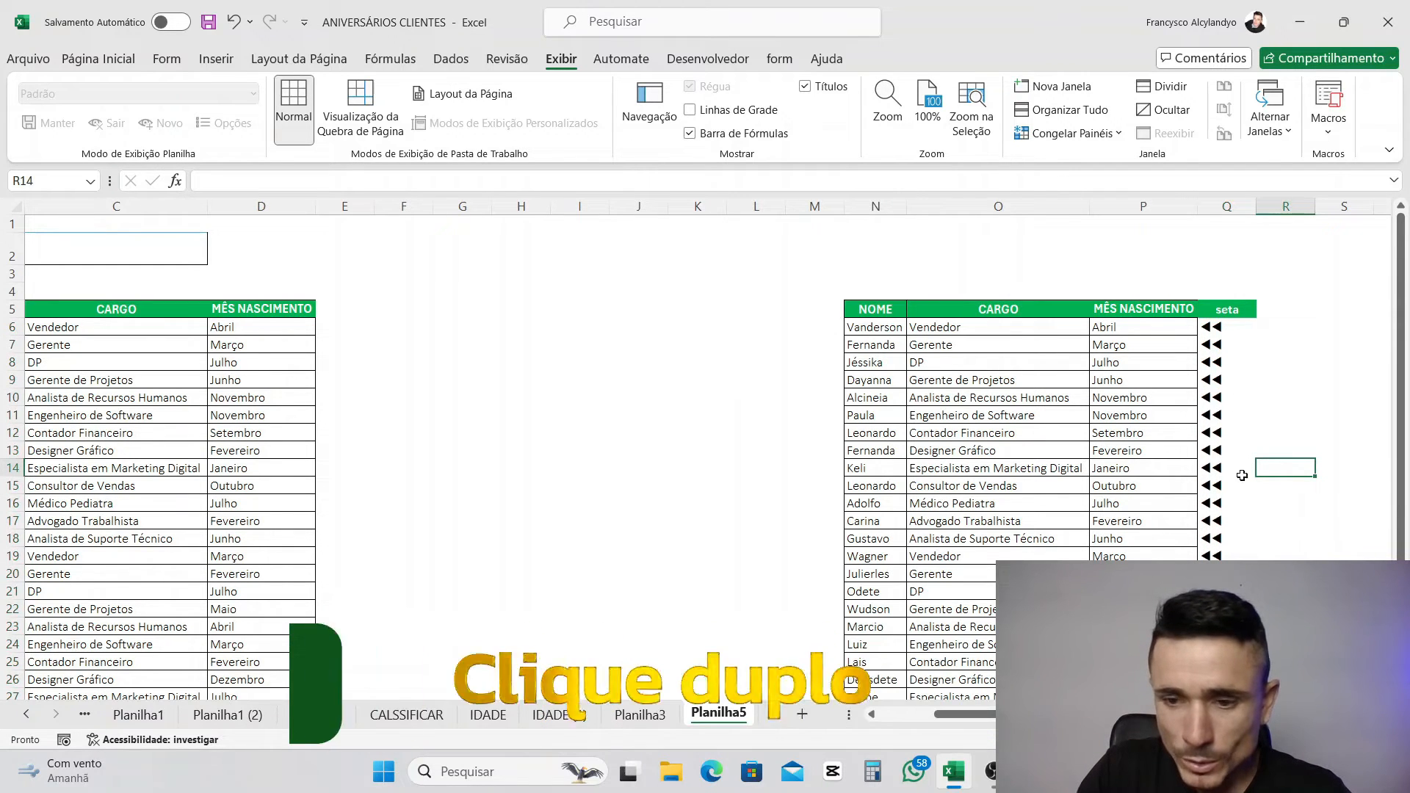
# - On Planilha3, choose several different names in the NOME list to examine how the row highlighting and arrows respond
pyautogui.hscroll(-2, 848, 716)
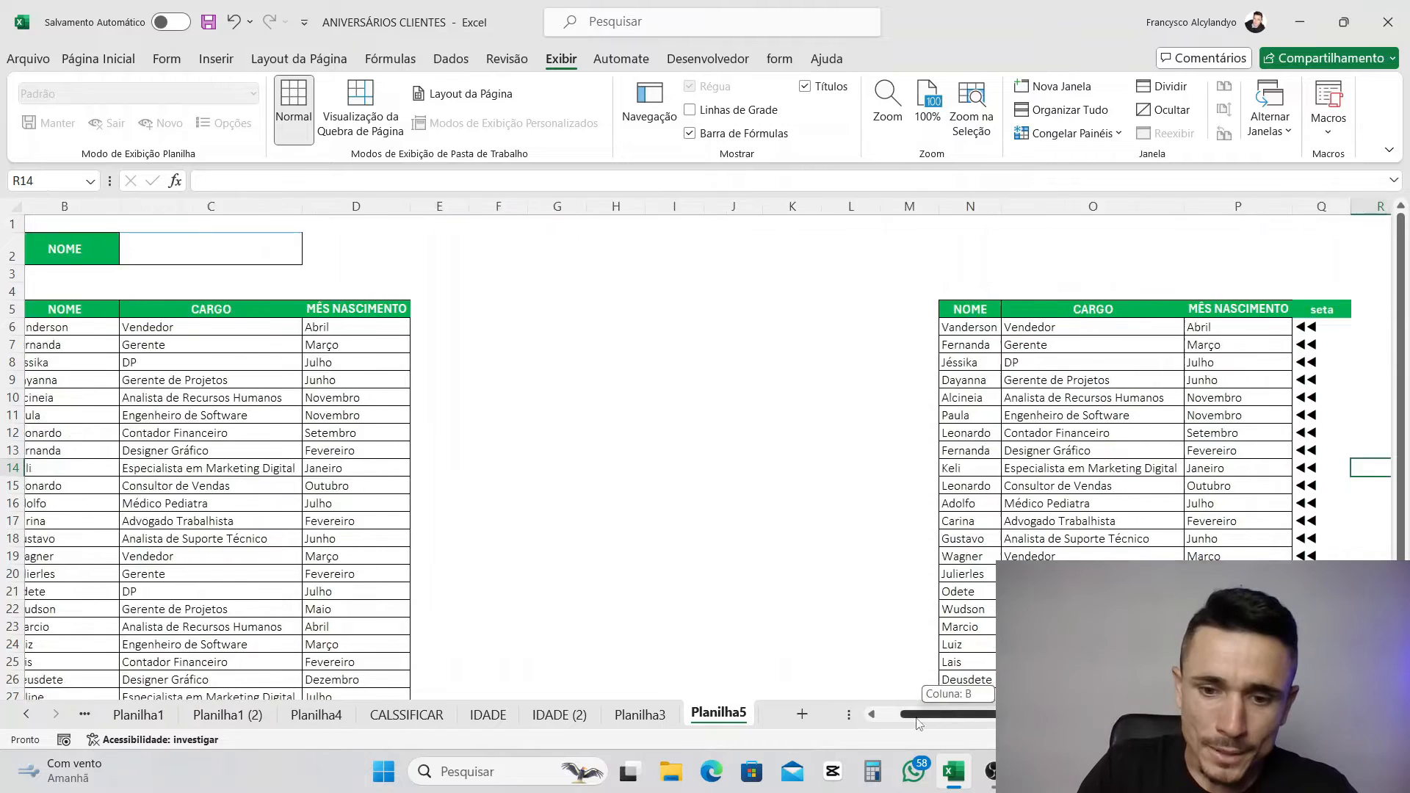
pyautogui.click(323, 260)
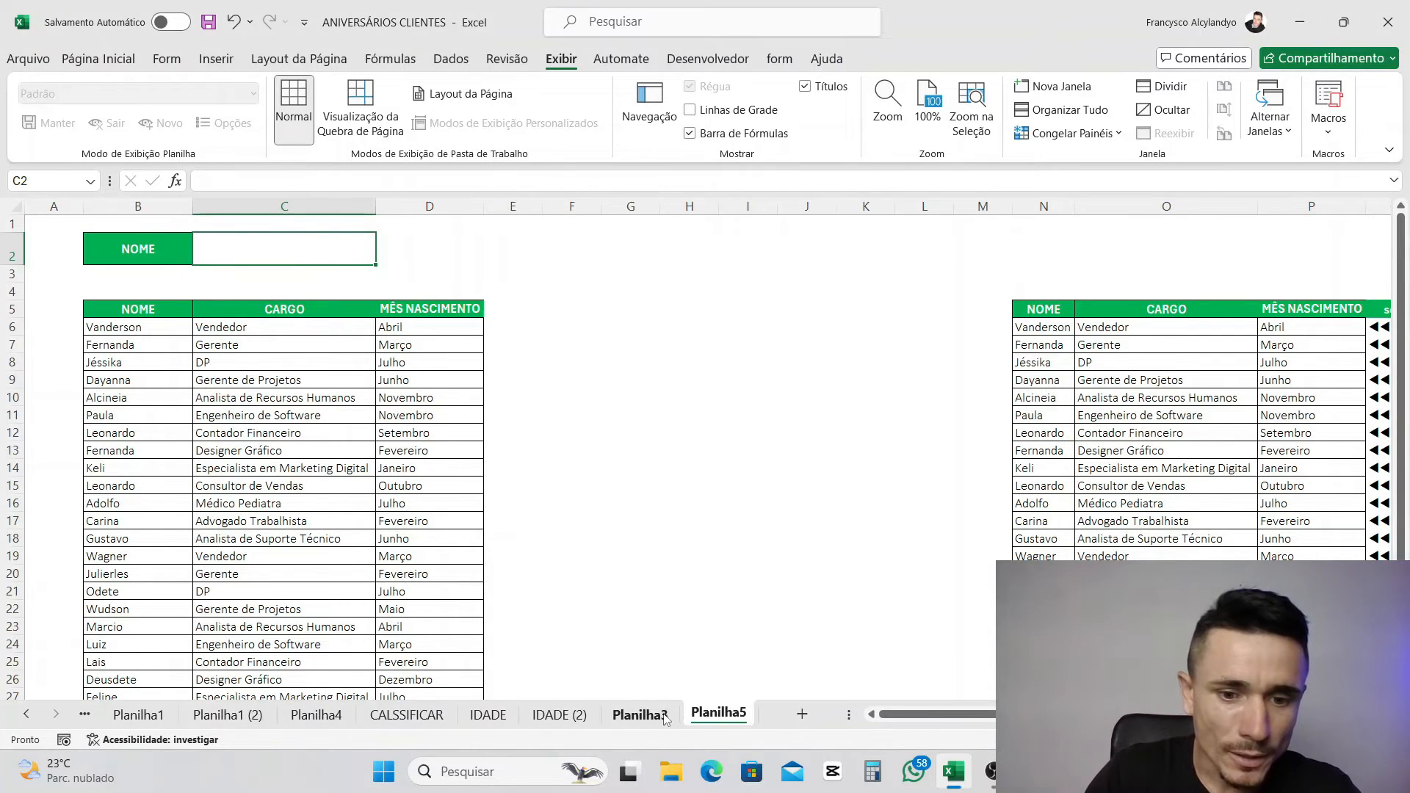
pyautogui.click(640, 715)
pyautogui.click(411, 248)
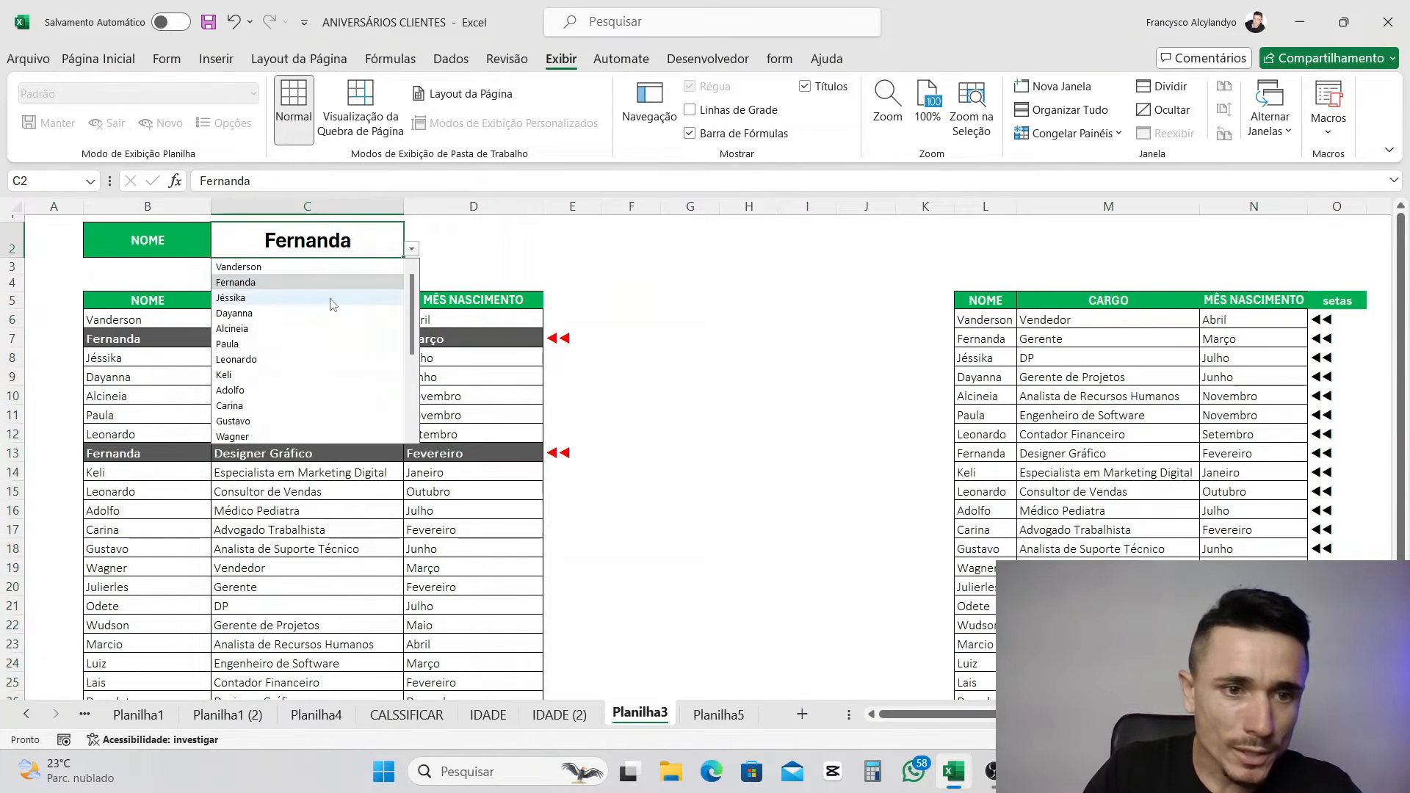
pyautogui.click(301, 313)
pyautogui.click(411, 249)
pyautogui.click(296, 375)
pyautogui.click(411, 248)
pyautogui.click(302, 329)
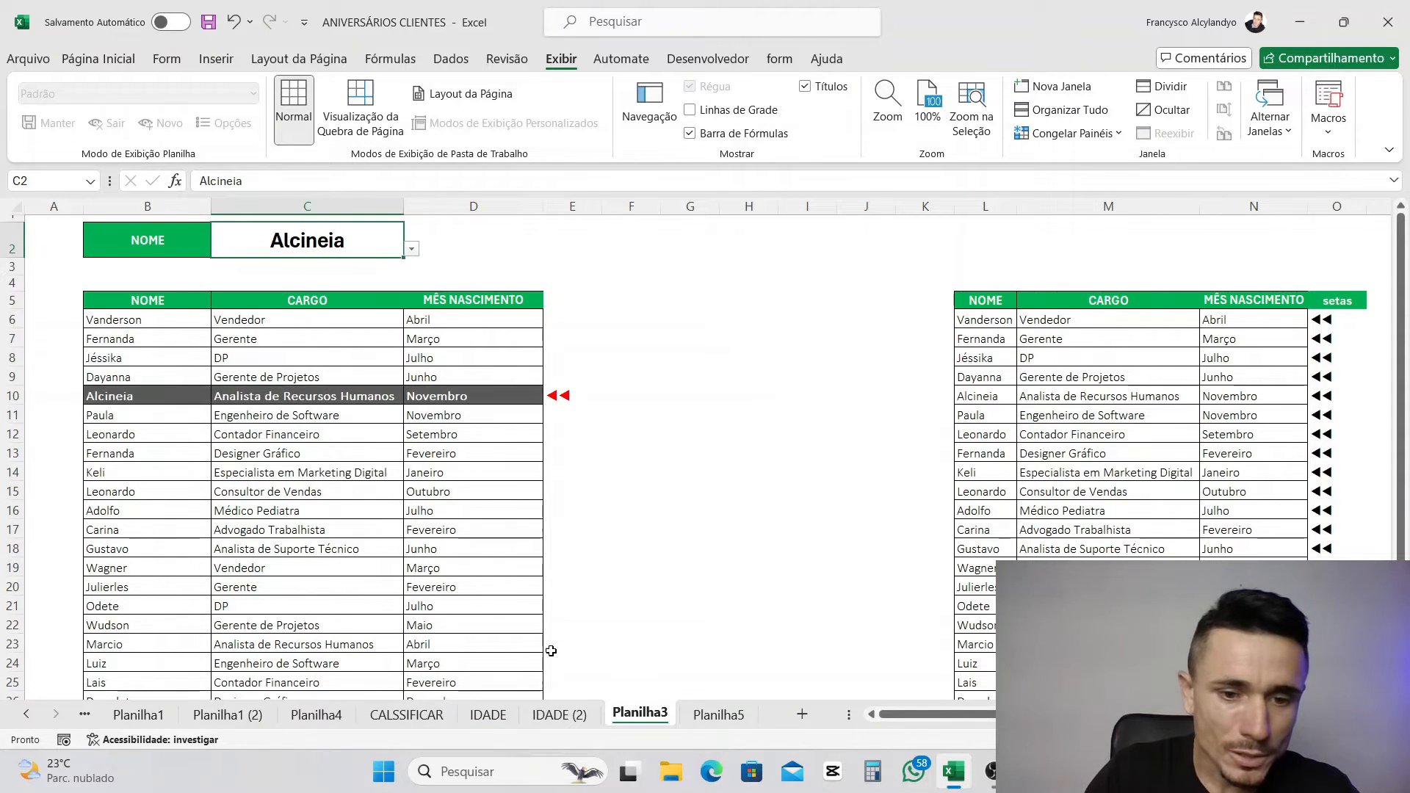
# - On Planilha5, open data validation for C2 beside NOME and set the allowed type to Lista
pyautogui.click(718, 714)
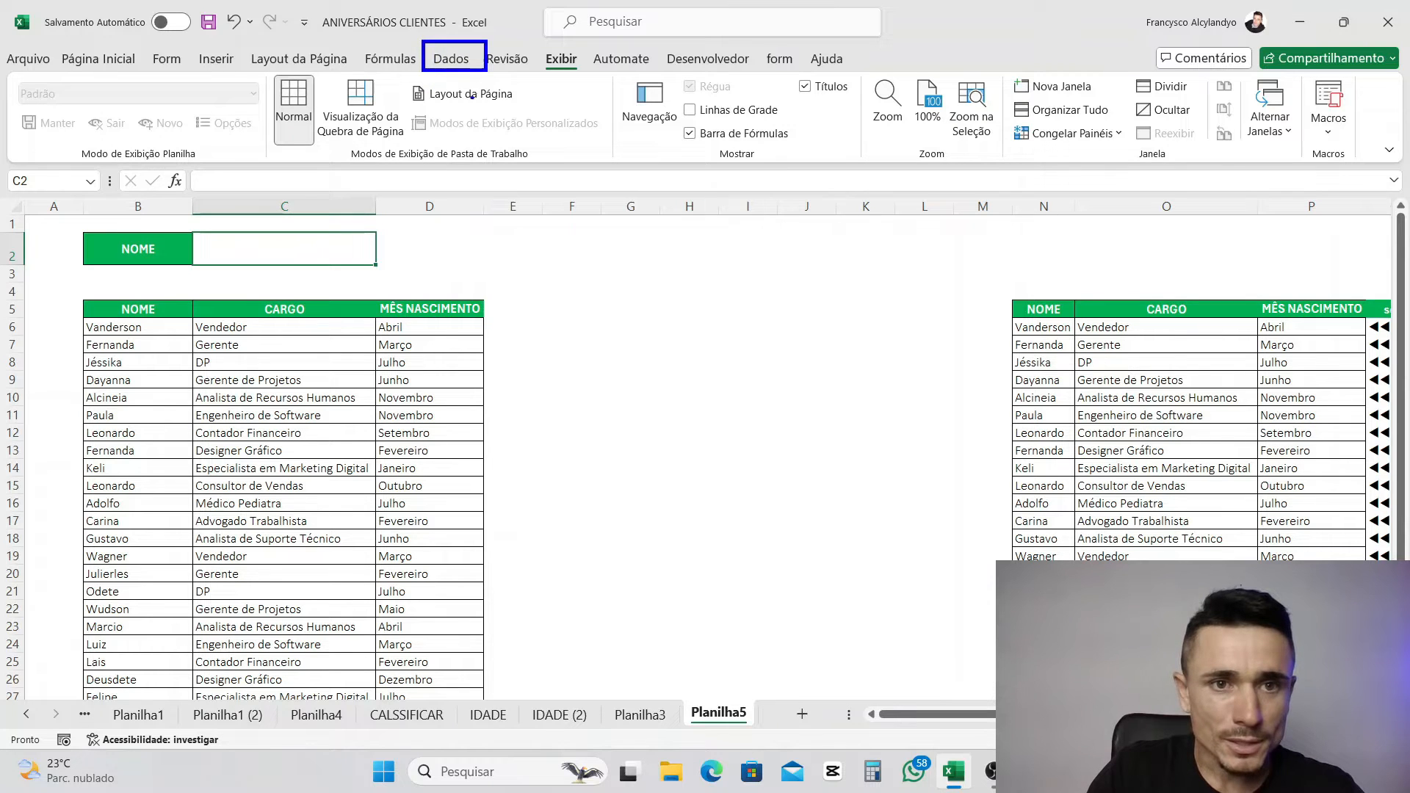
pyautogui.click(451, 58)
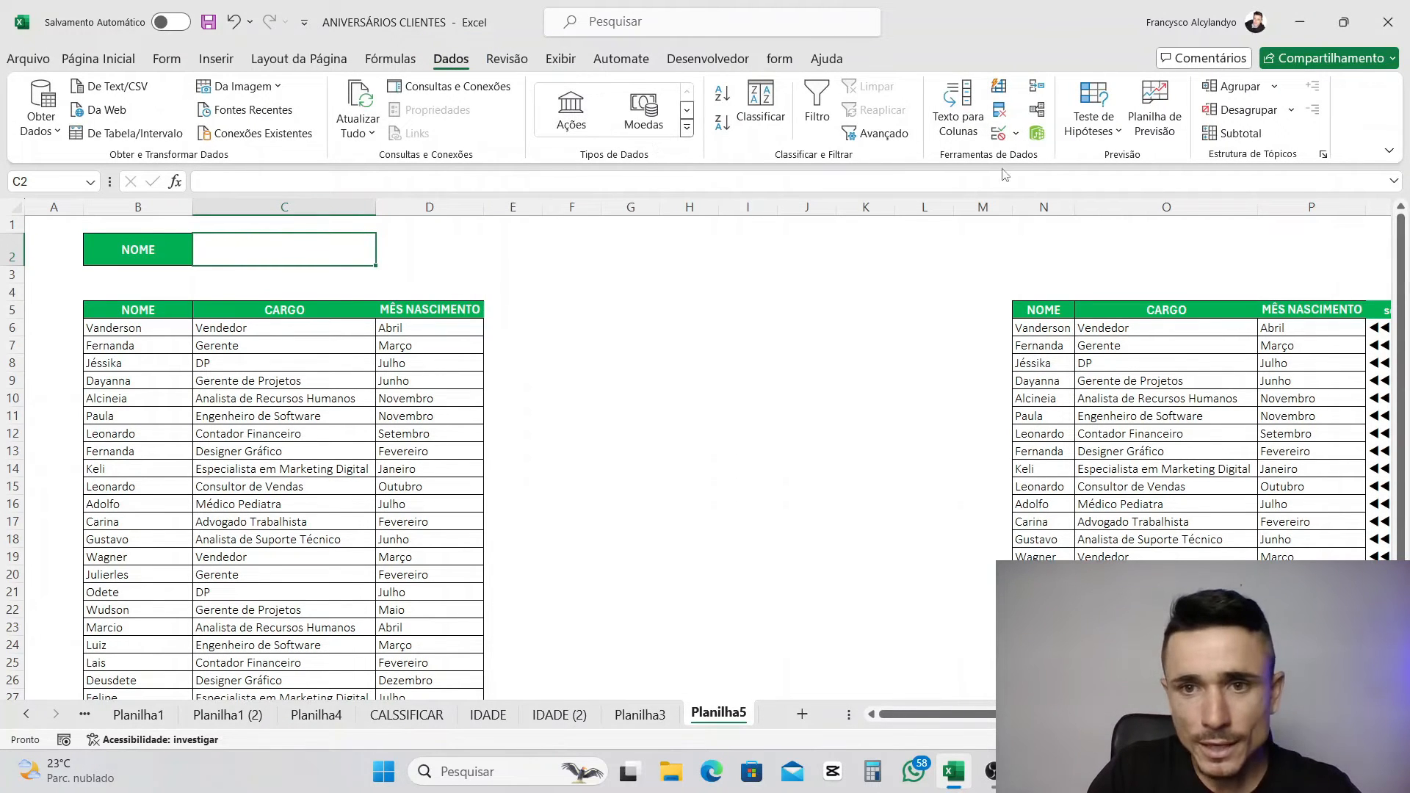
pyautogui.moveTo(981, 121)
pyautogui.mouseDown()
pyautogui.moveTo(994, 150)
pyautogui.moveTo(1026, 151)
pyautogui.moveTo(954, 247)
pyautogui.moveTo(758, 613)
pyautogui.mouseUp()
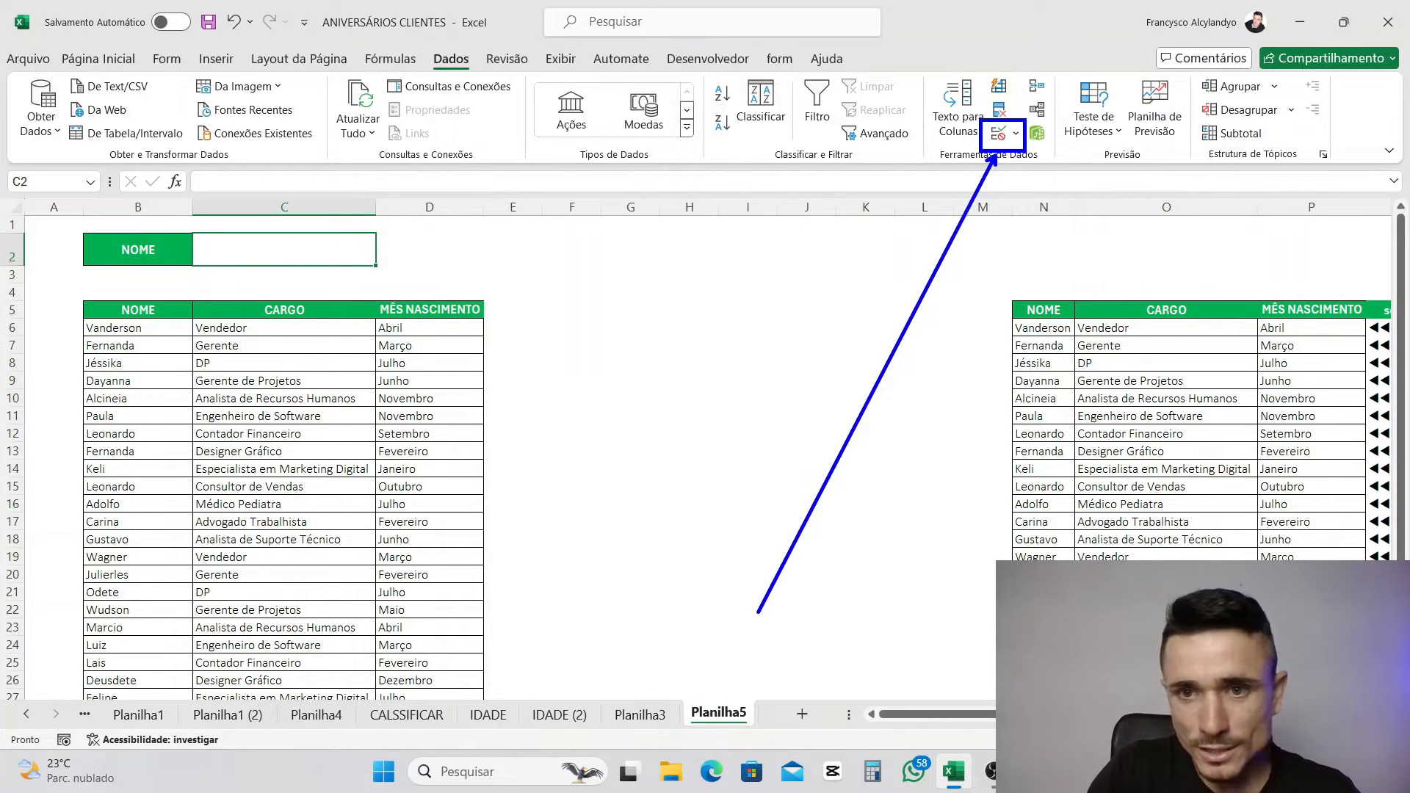
pyautogui.click(1016, 133)
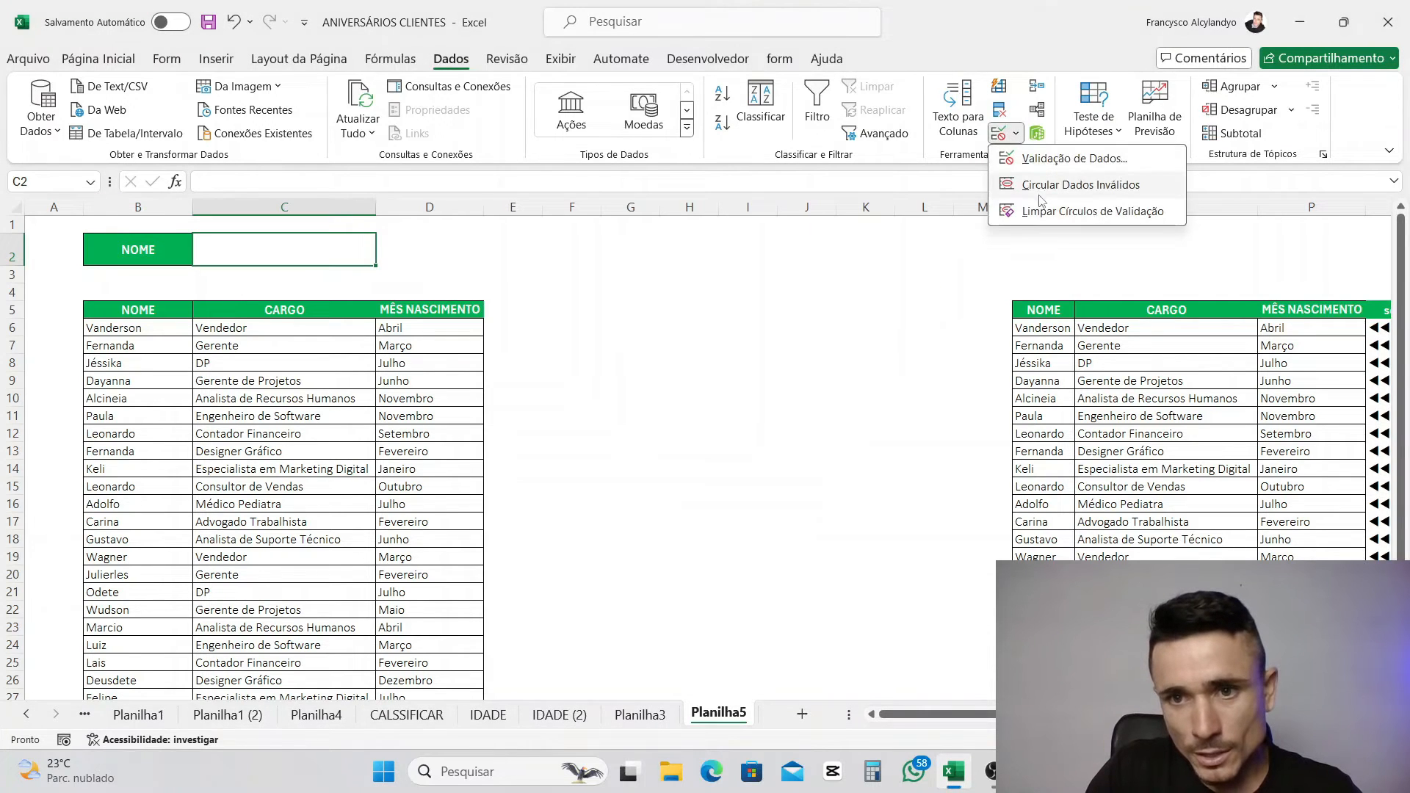
pyautogui.click(1047, 158)
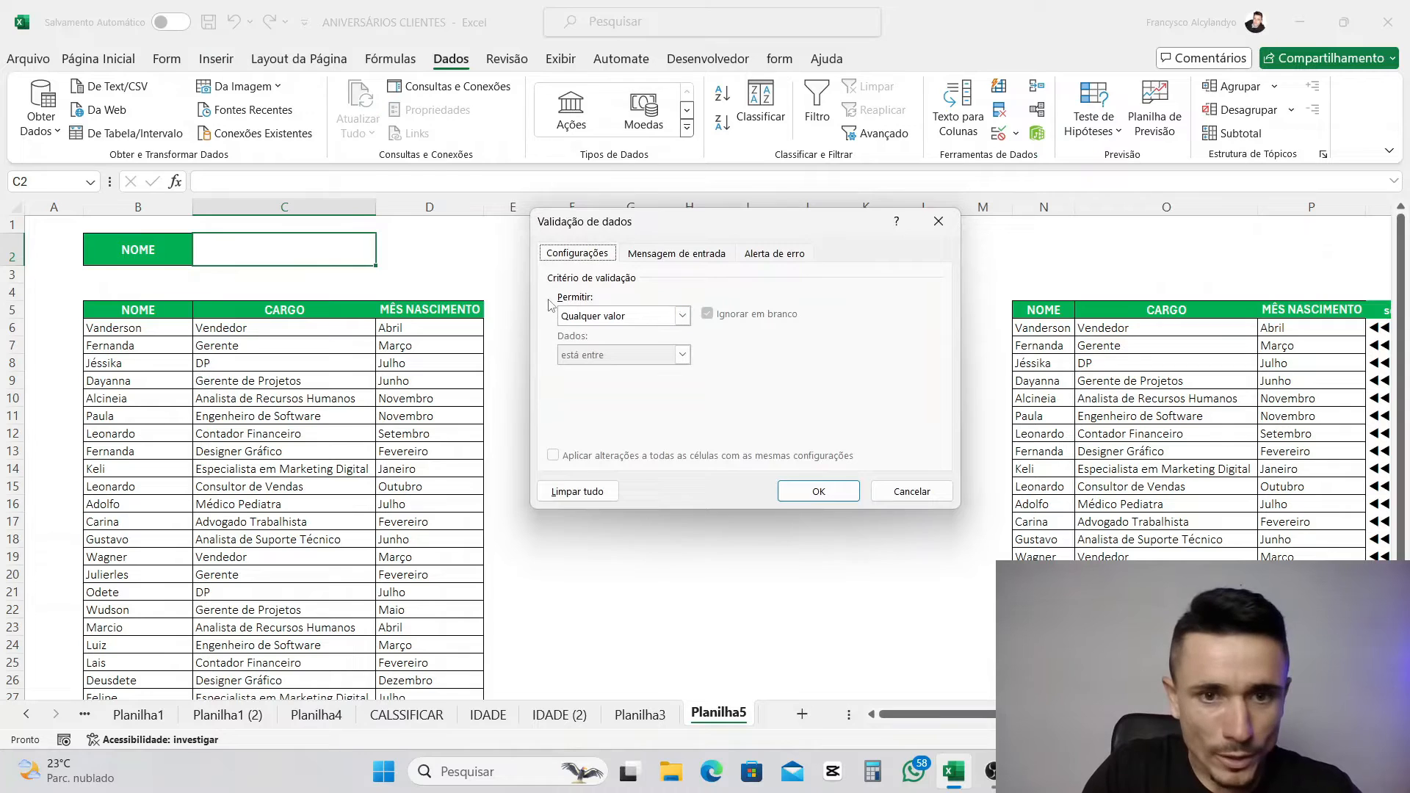
pyautogui.moveTo(555, 291)
pyautogui.mouseDown()
pyautogui.moveTo(601, 334)
pyautogui.moveTo(688, 330)
pyautogui.mouseUp()
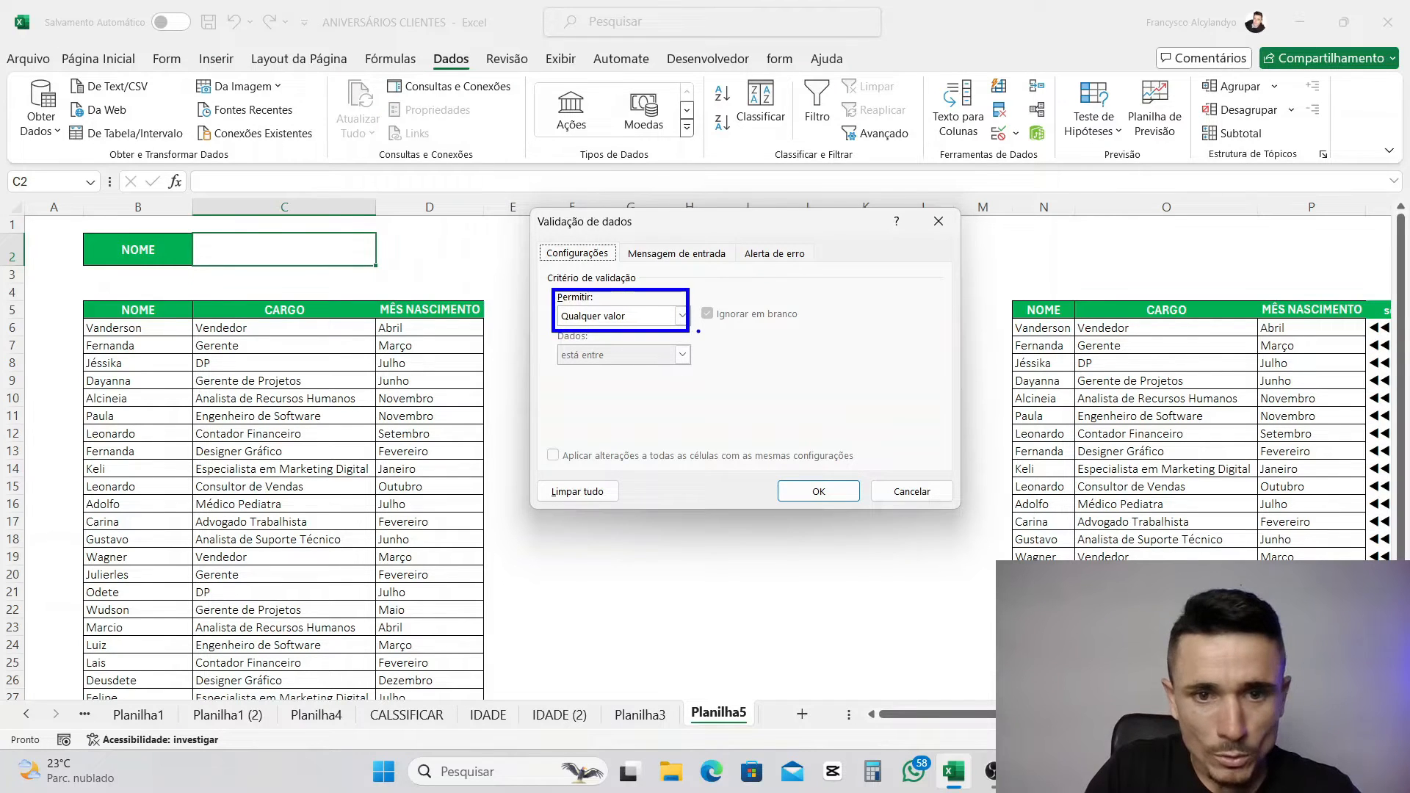
pyautogui.press('Escape')
pyautogui.click(683, 316)
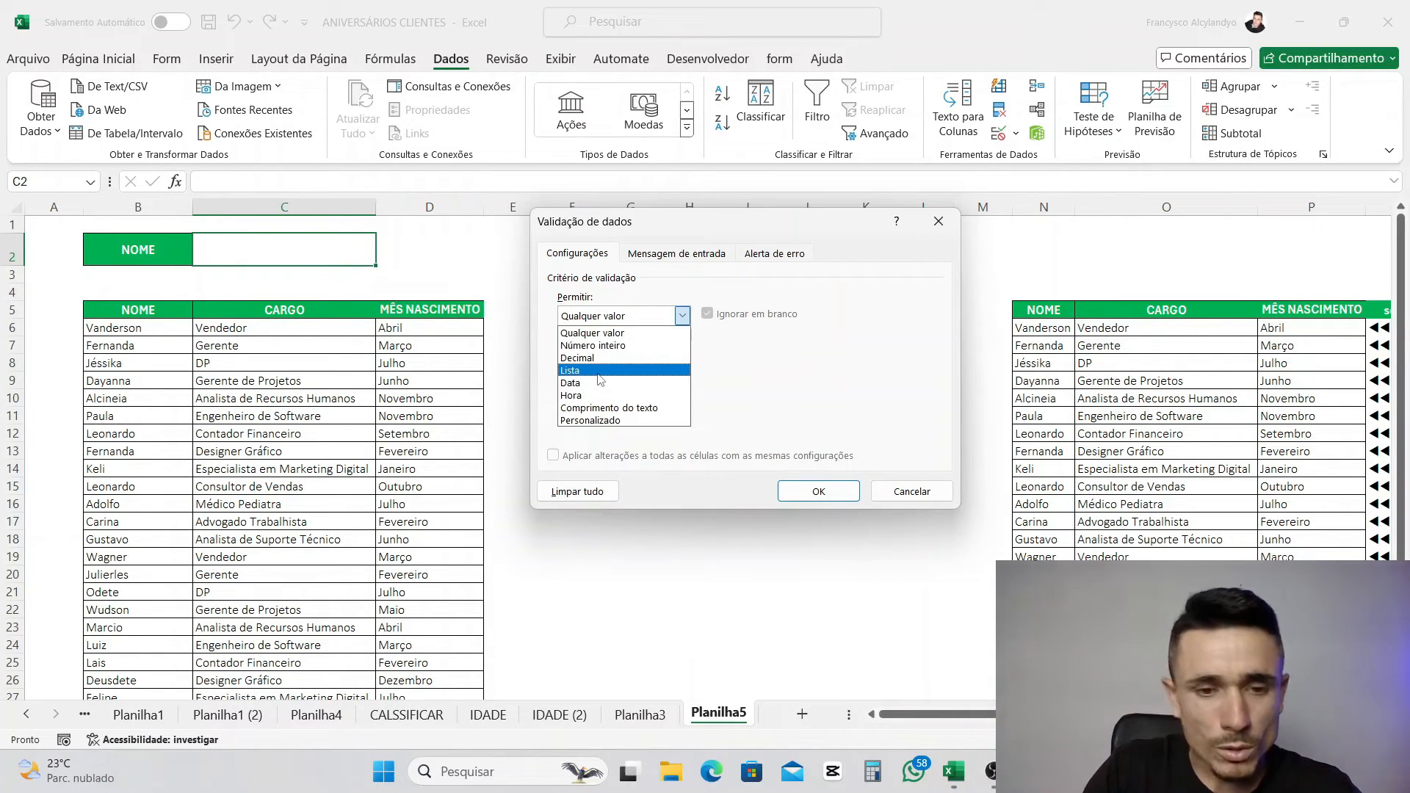
pyautogui.click(601, 379)
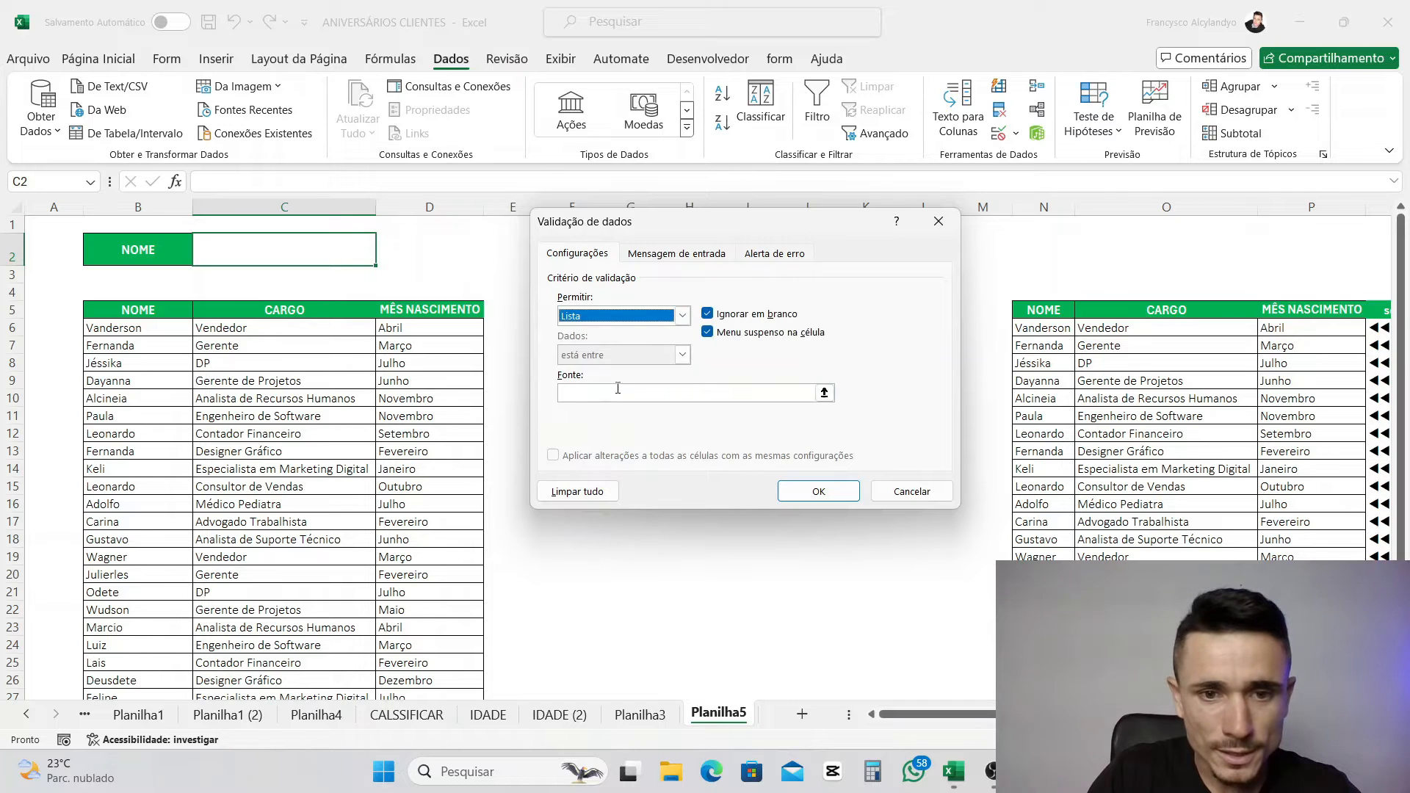
# - Set the C2 validation list's source to the table's names, =$B$6:$B$31, and apply the validation
pyautogui.click(638, 395)
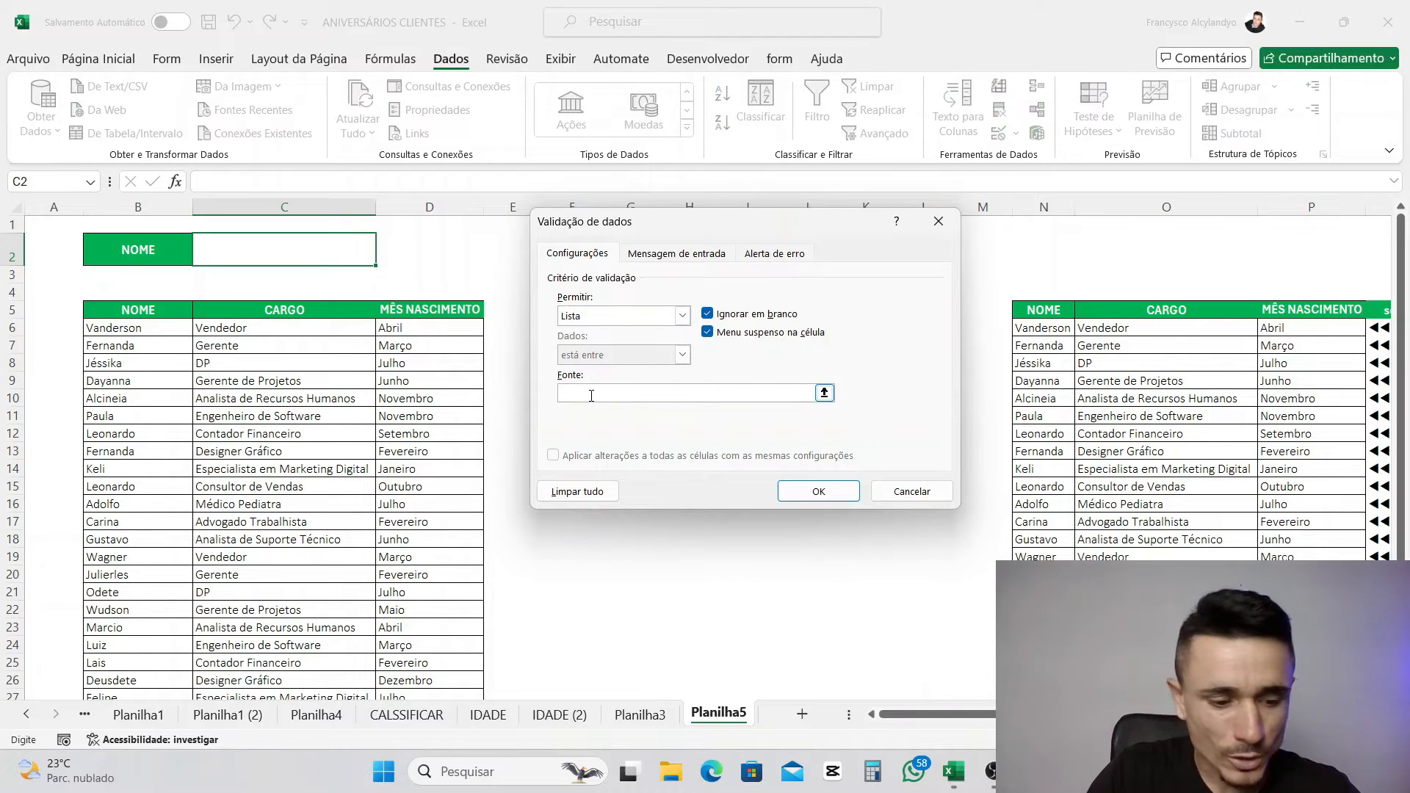
pyautogui.moveTo(553, 374)
pyautogui.mouseDown()
pyautogui.moveTo(577, 424)
pyautogui.moveTo(807, 410)
pyautogui.mouseUp()
pyautogui.press('Escape')
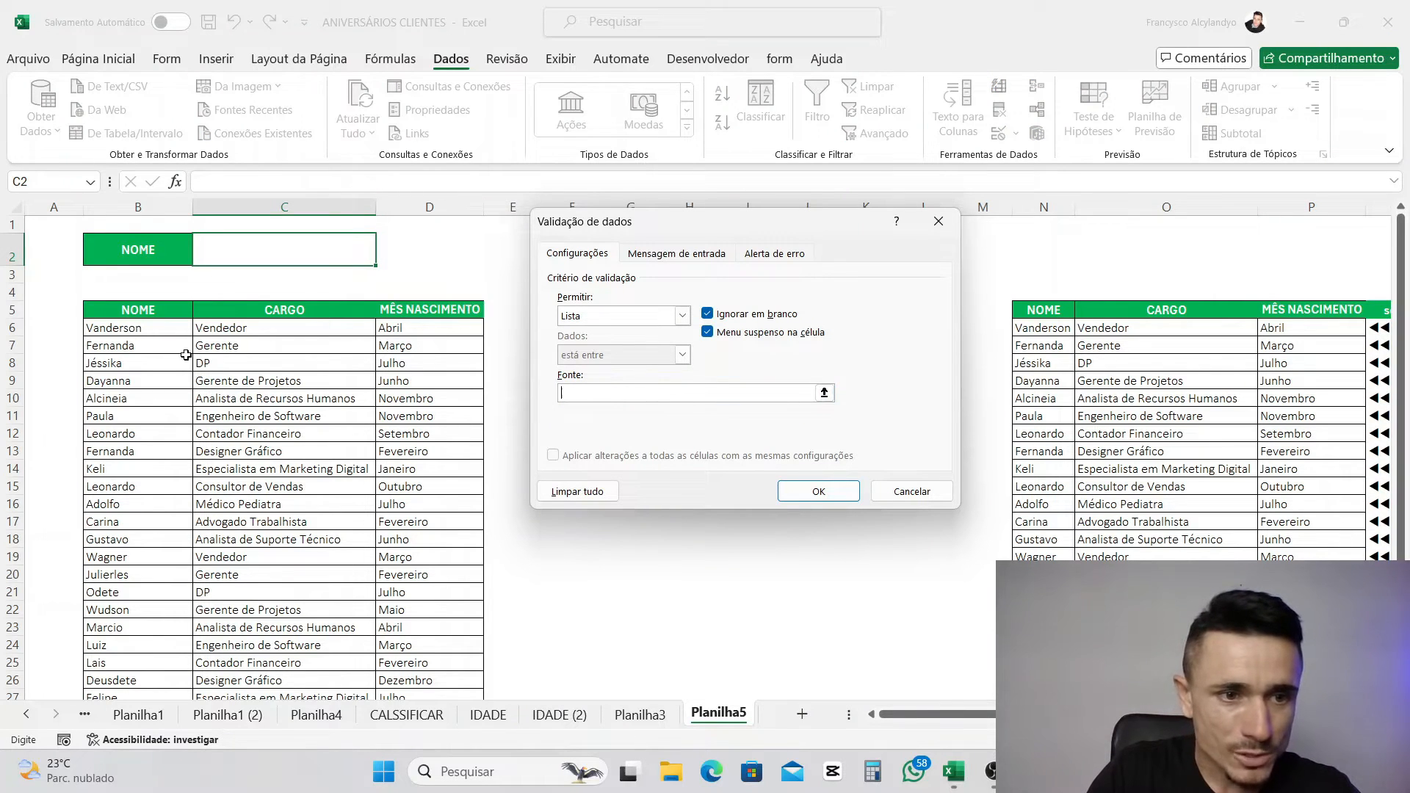
pyautogui.click(142, 327)
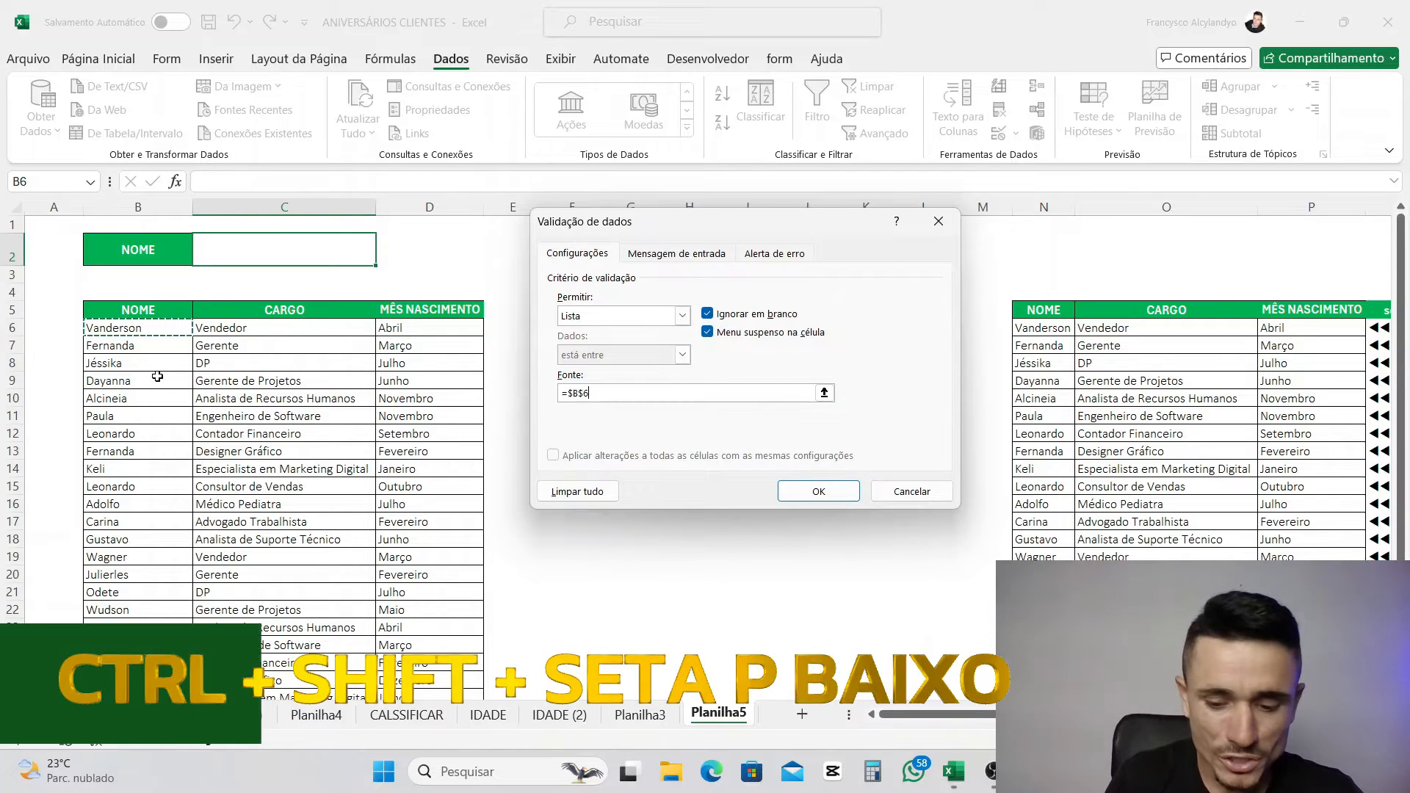
pyautogui.hotkey('ctrl', 'shift', 'Down')
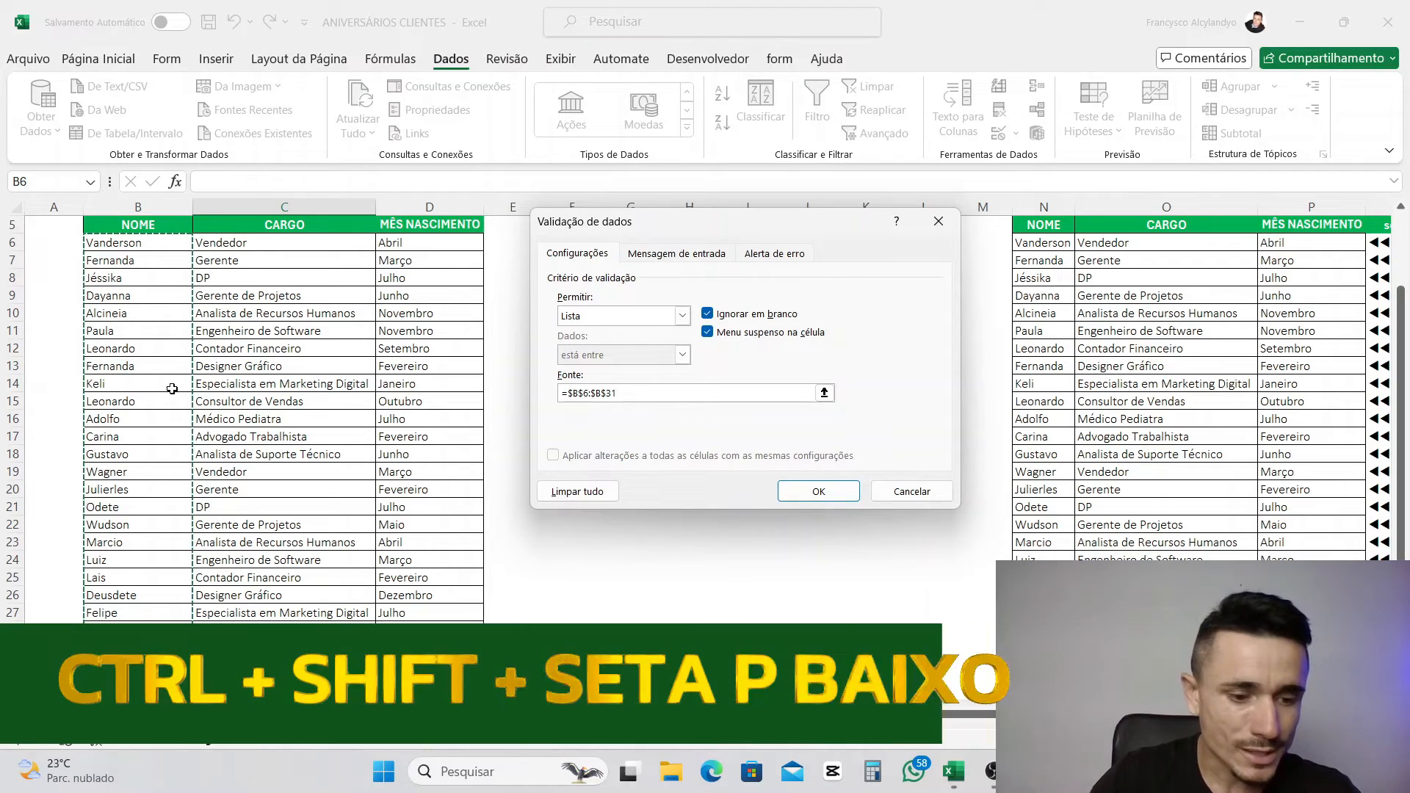
pyautogui.moveTo(66, 230)
pyautogui.mouseDown()
pyautogui.moveTo(199, 331)
pyautogui.moveTo(201, 711)
pyautogui.moveTo(201, 696)
pyautogui.mouseUp()
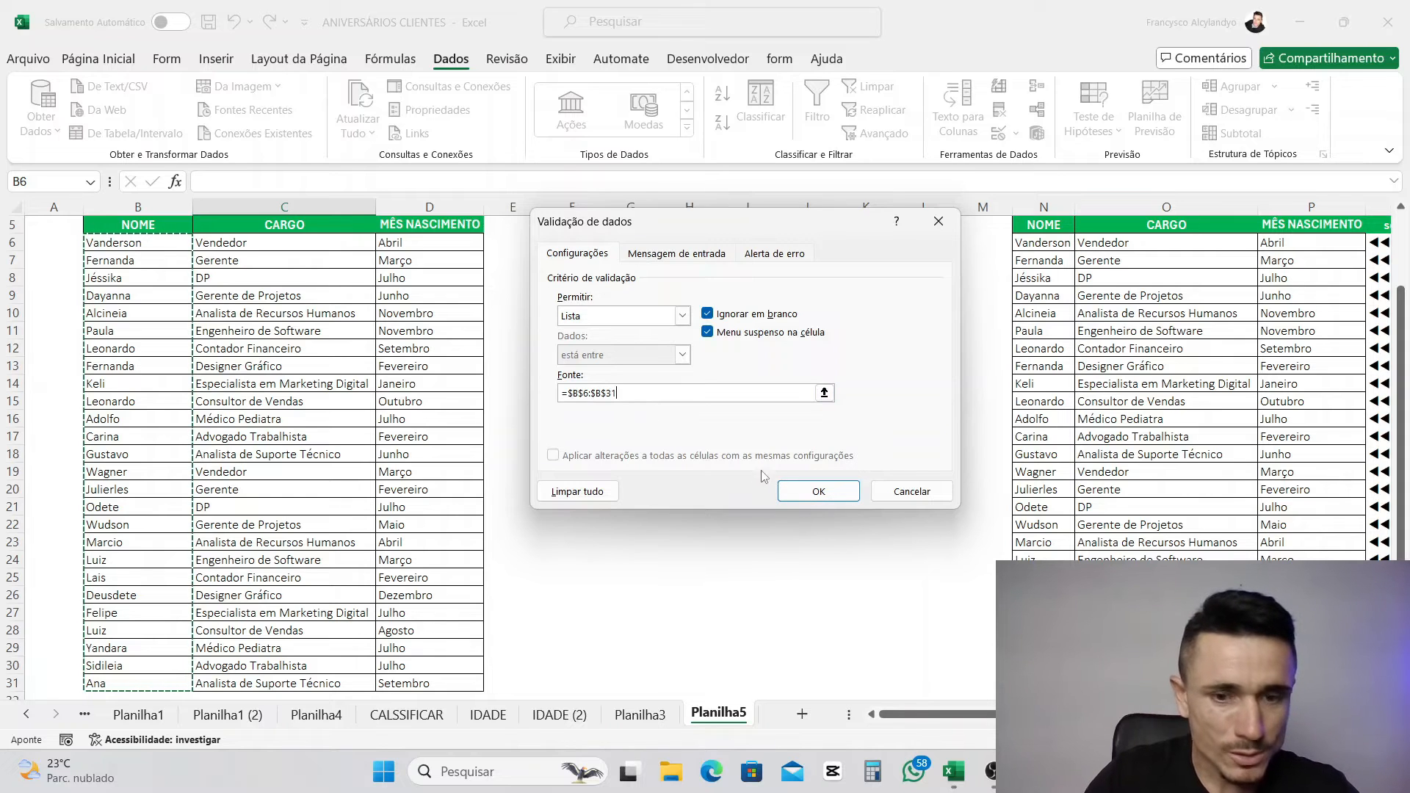
pyautogui.moveTo(764, 453)
pyautogui.mouseDown()
pyautogui.moveTo(911, 533)
pyautogui.moveTo(768, 452)
pyautogui.mouseUp()
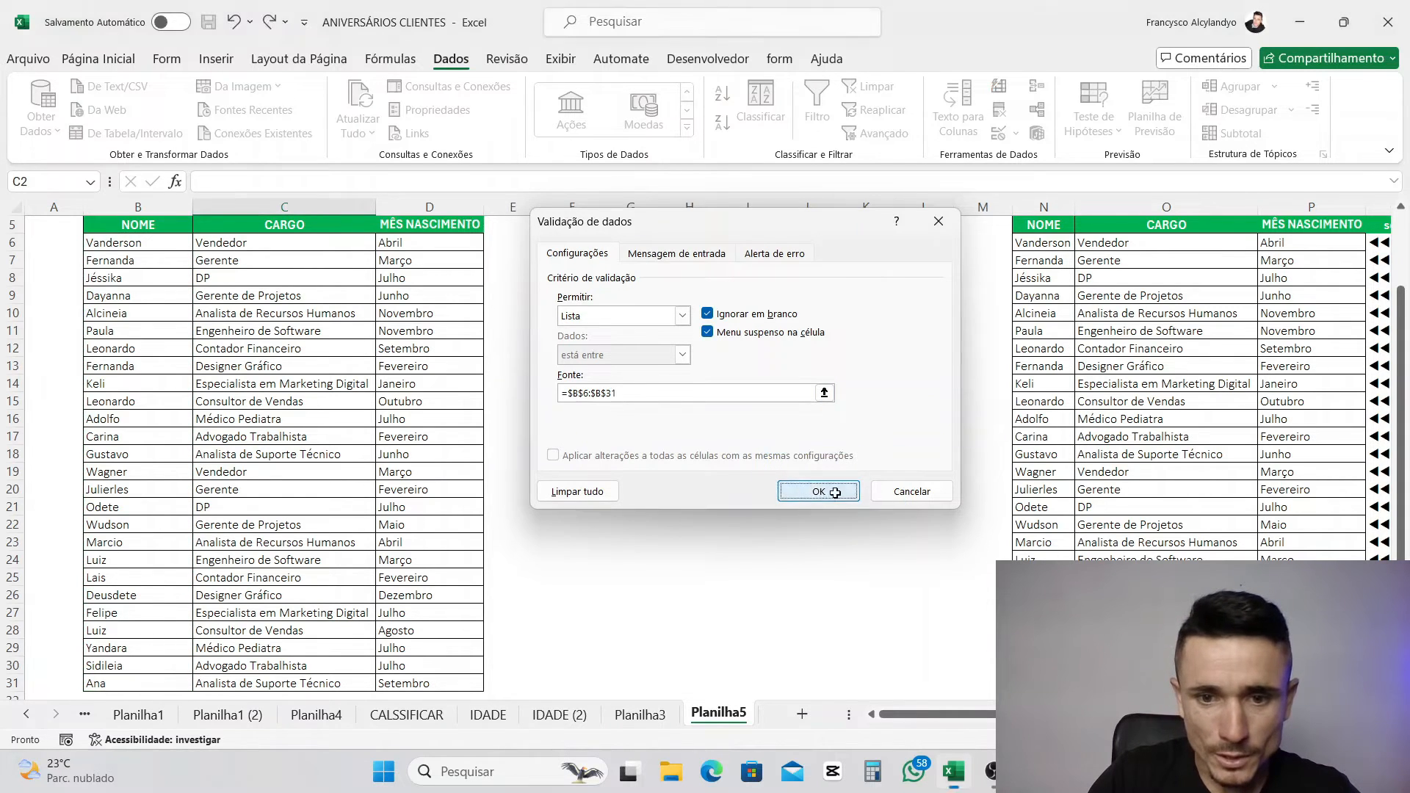
pyautogui.click(818, 492)
# - Test the new NOME list in C2 by choosing several names in turn, ending on the first list entry
pyautogui.scroll(2, 681, 451)
pyautogui.click(383, 257)
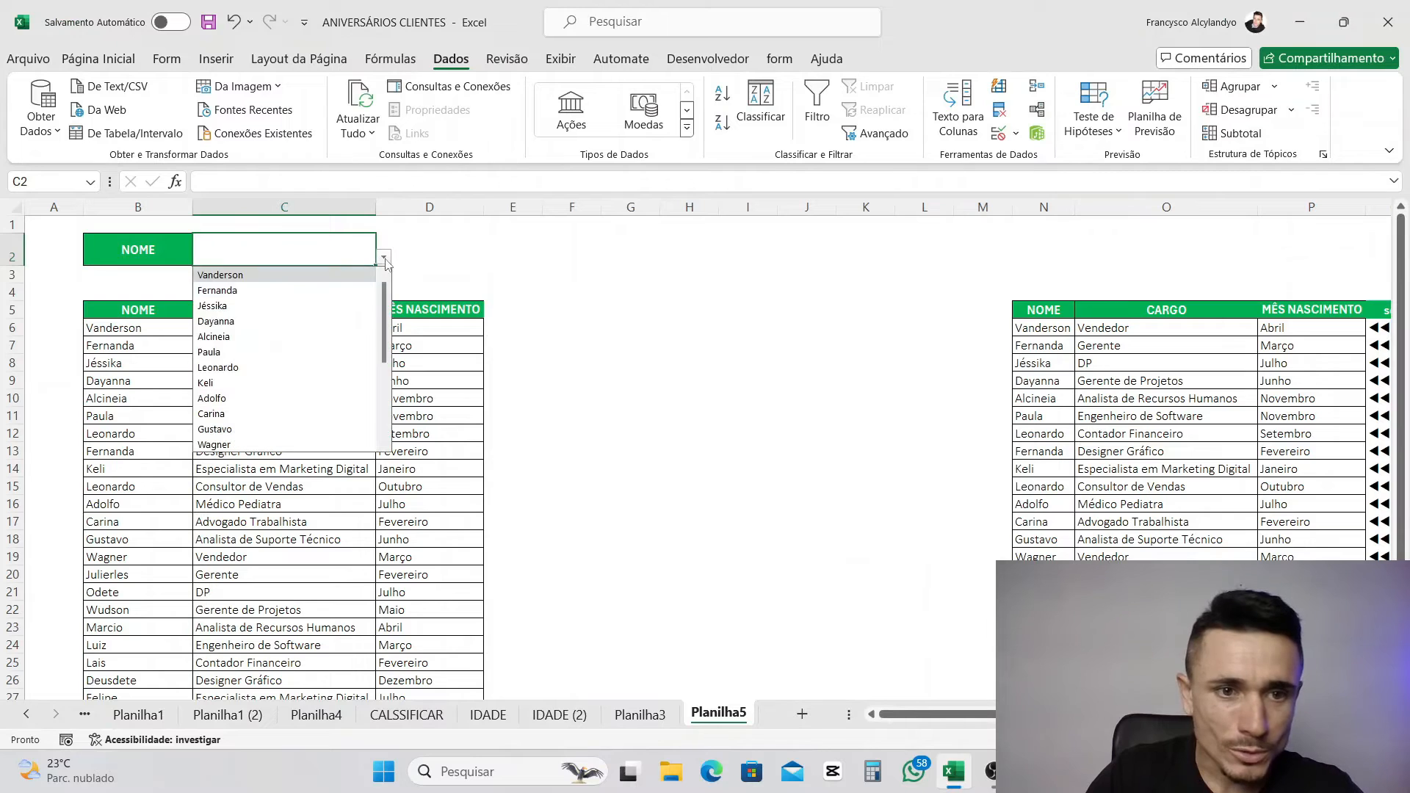
pyautogui.click(220, 306)
pyautogui.click(383, 259)
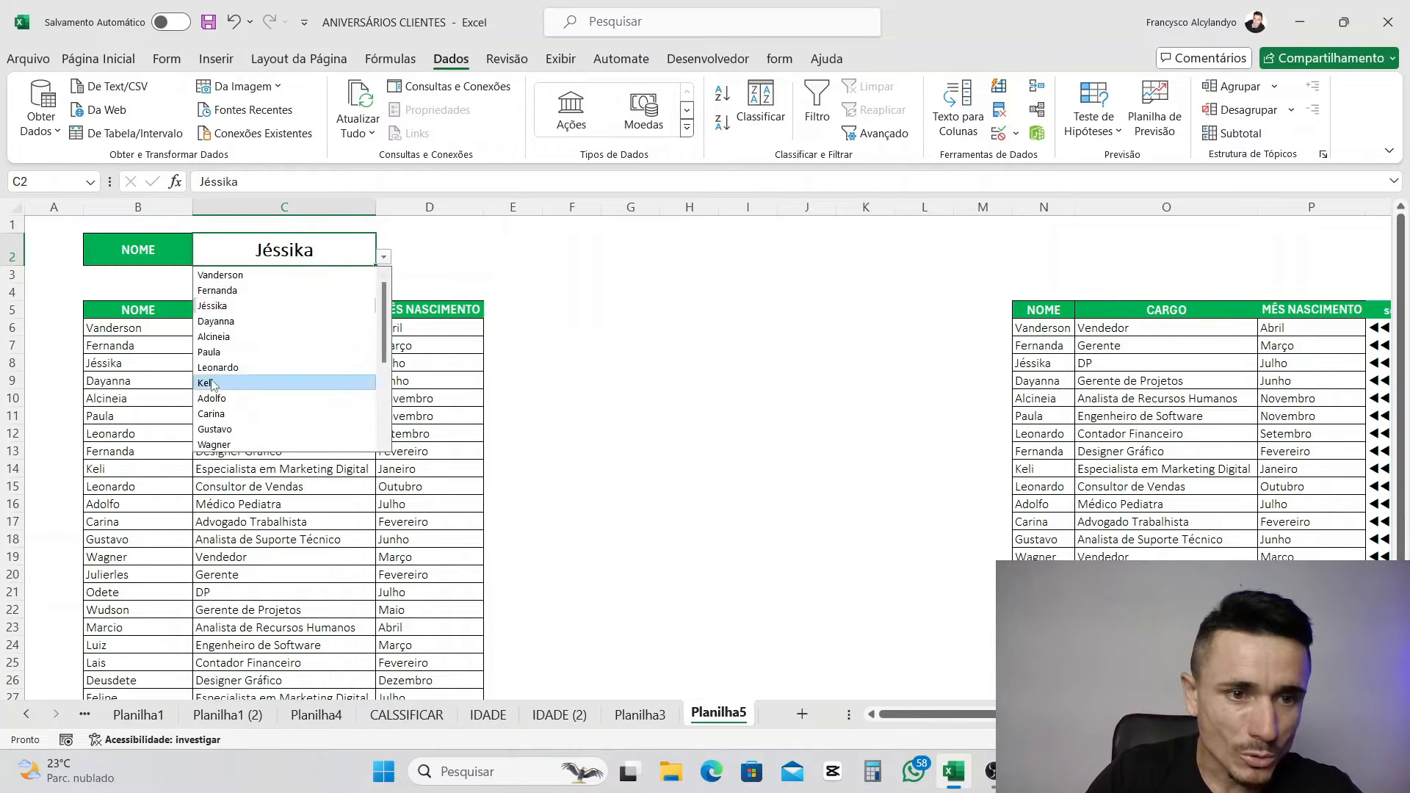
pyautogui.click(346, 383)
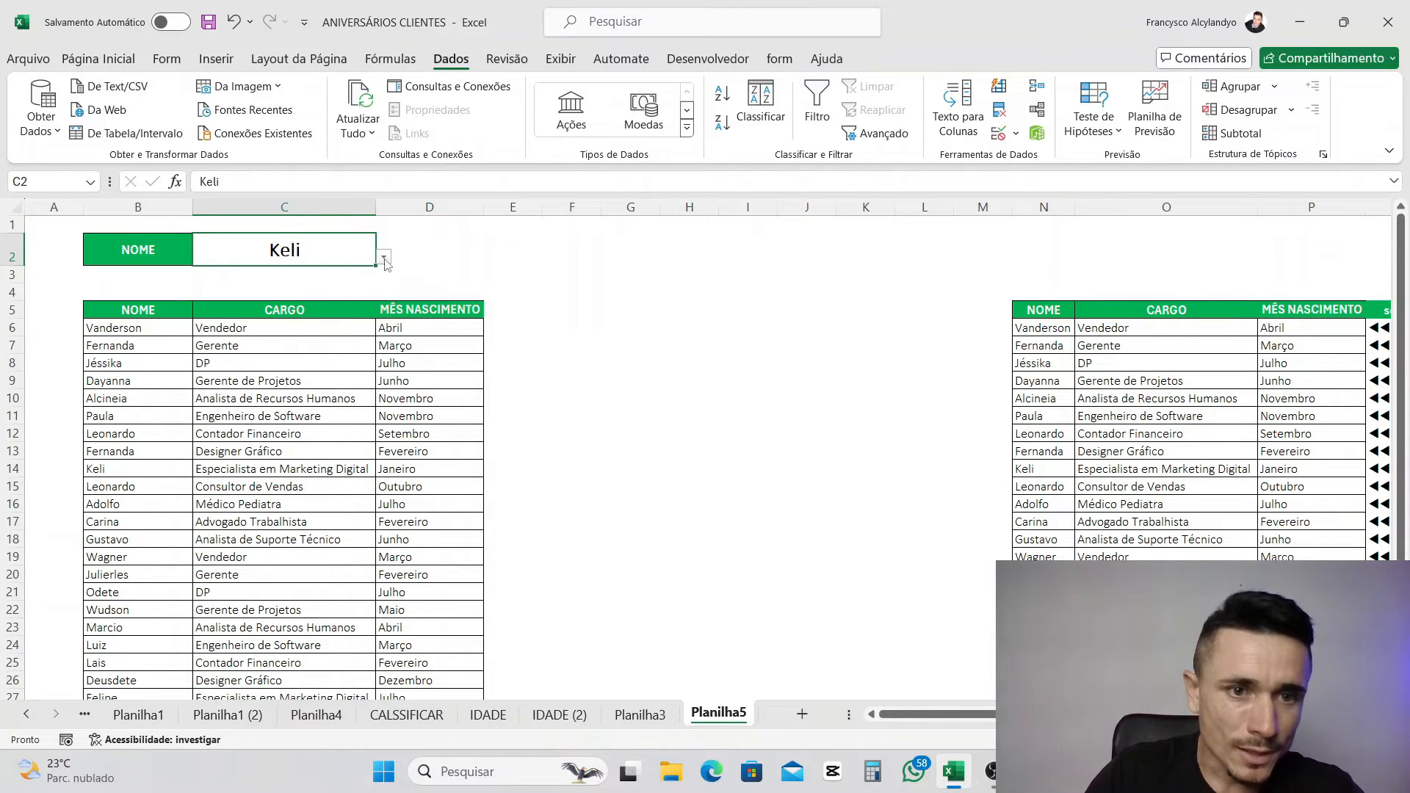
pyautogui.click(385, 258)
pyautogui.click(252, 321)
pyautogui.click(384, 258)
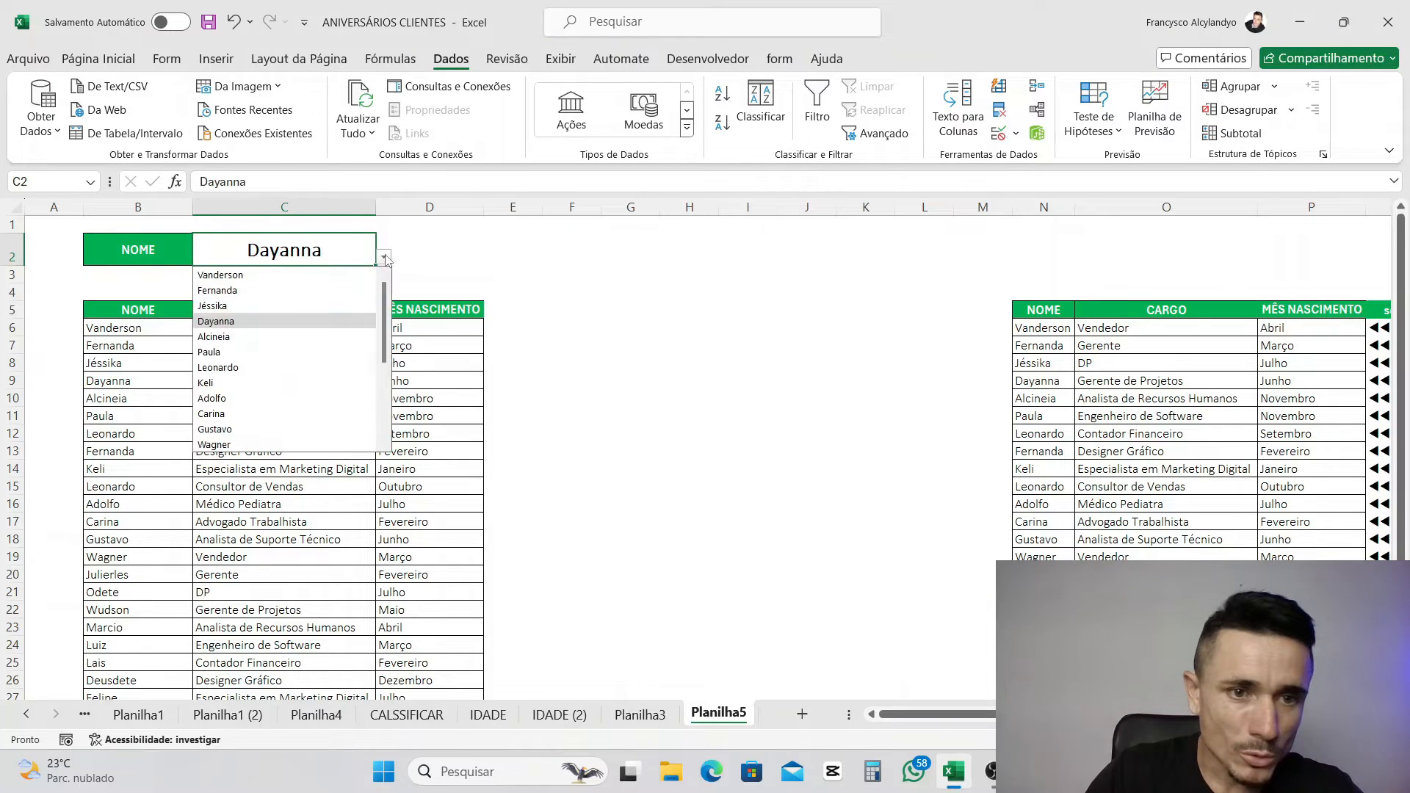
pyautogui.click(293, 291)
pyautogui.click(385, 258)
pyautogui.click(232, 398)
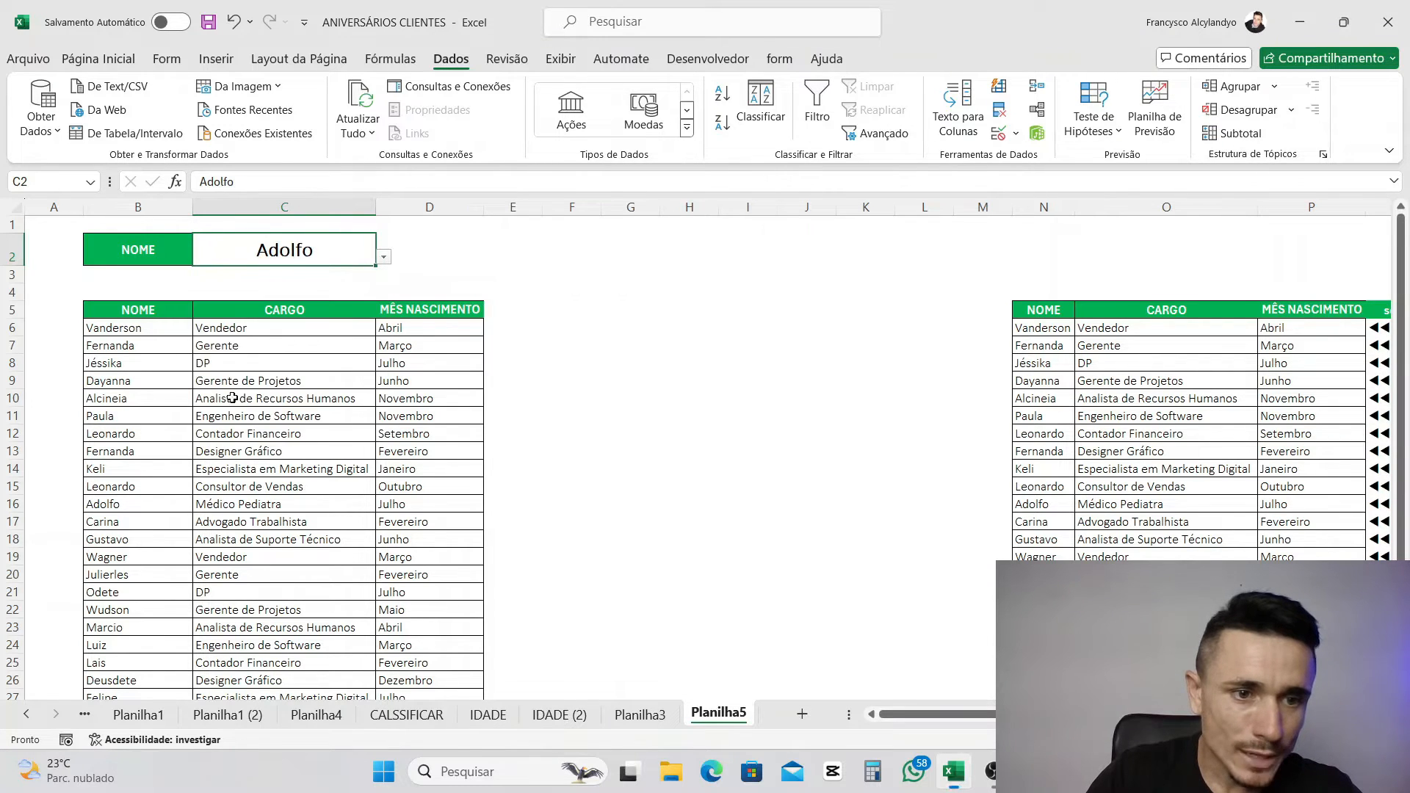
pyautogui.click(384, 259)
pyautogui.click(279, 430)
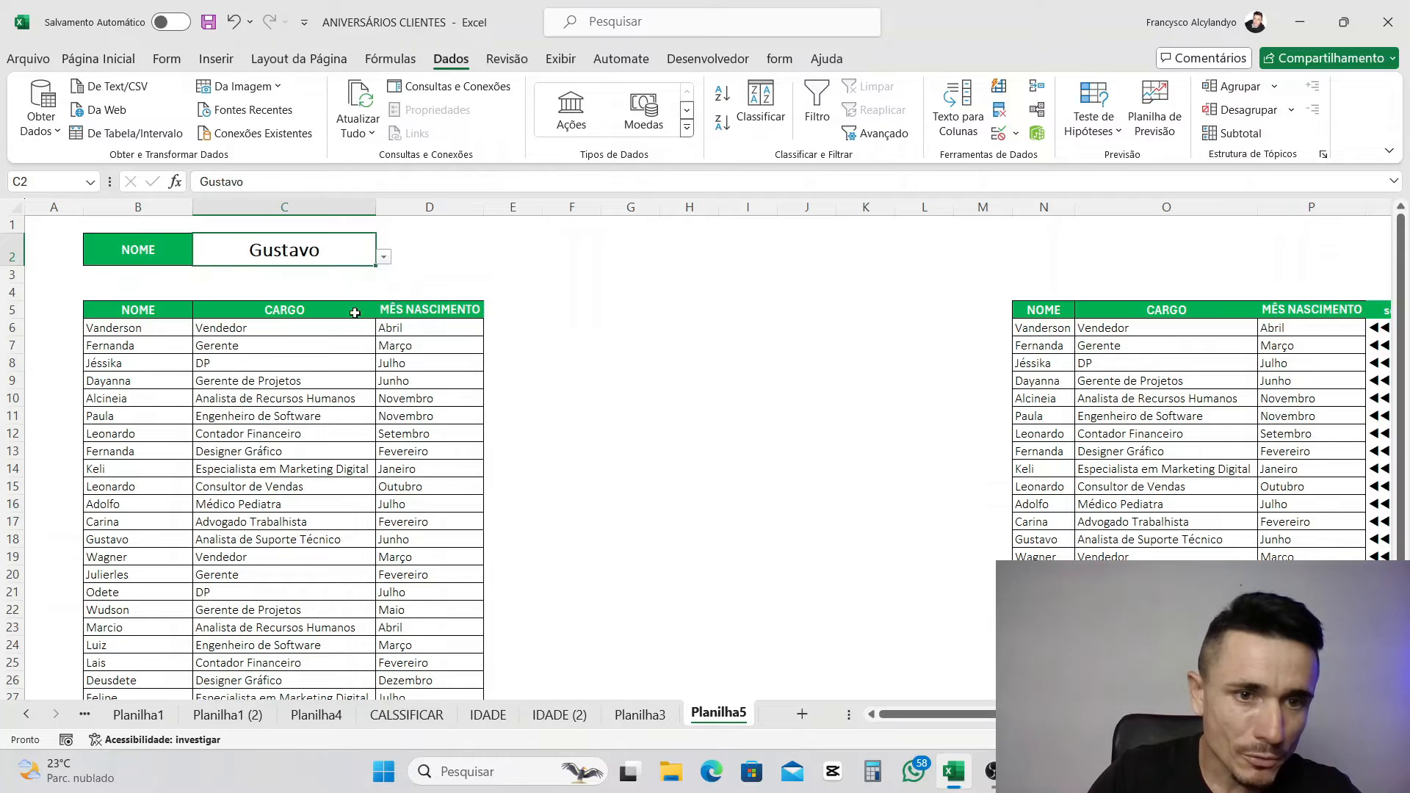
pyautogui.click(384, 257)
pyautogui.click(263, 307)
pyautogui.click(384, 257)
pyautogui.click(286, 274)
pyautogui.click(580, 417)
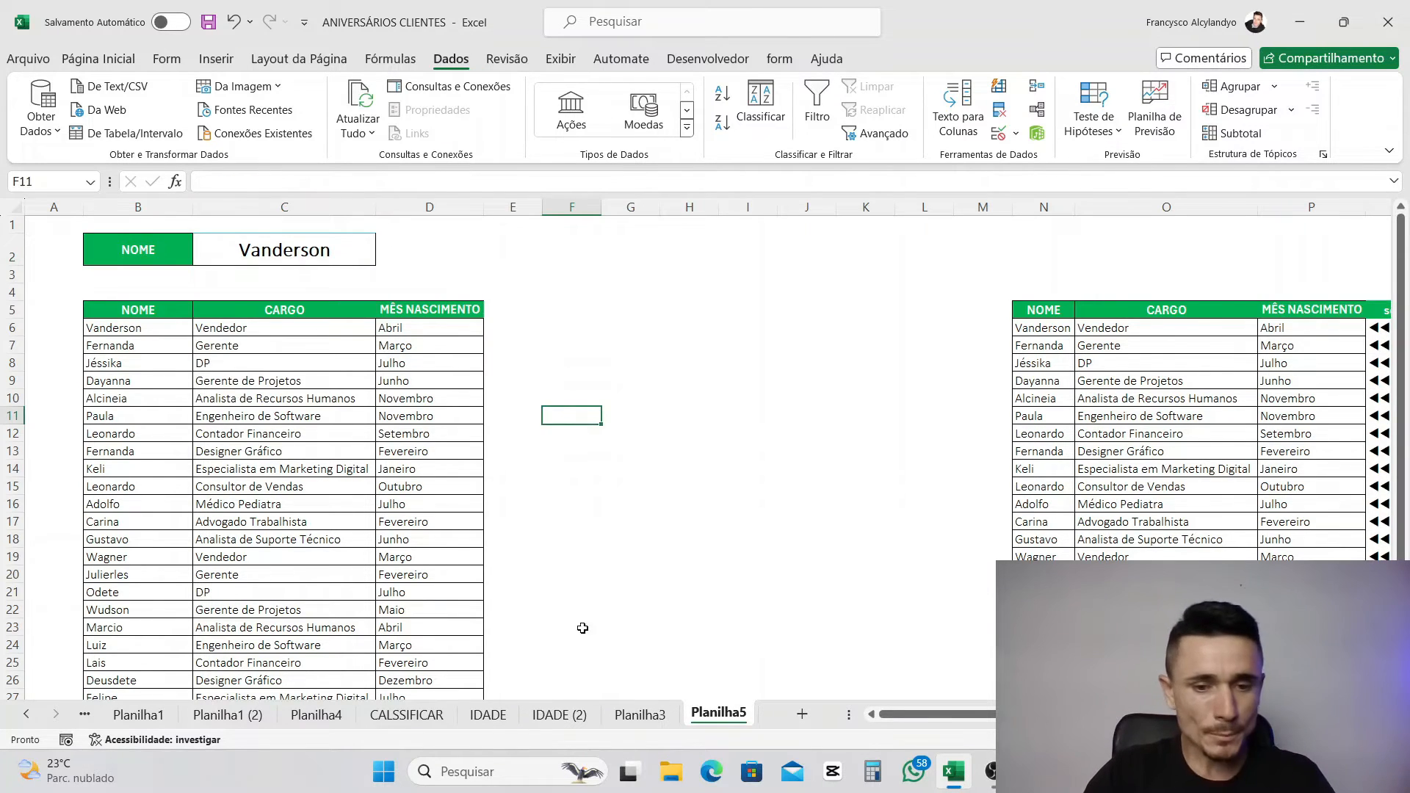
# - On Planilha3, choose various names in the NOME list to review how the highlighted row and red arrows follow the selection
pyautogui.click(640, 715)
pyautogui.click(423, 250)
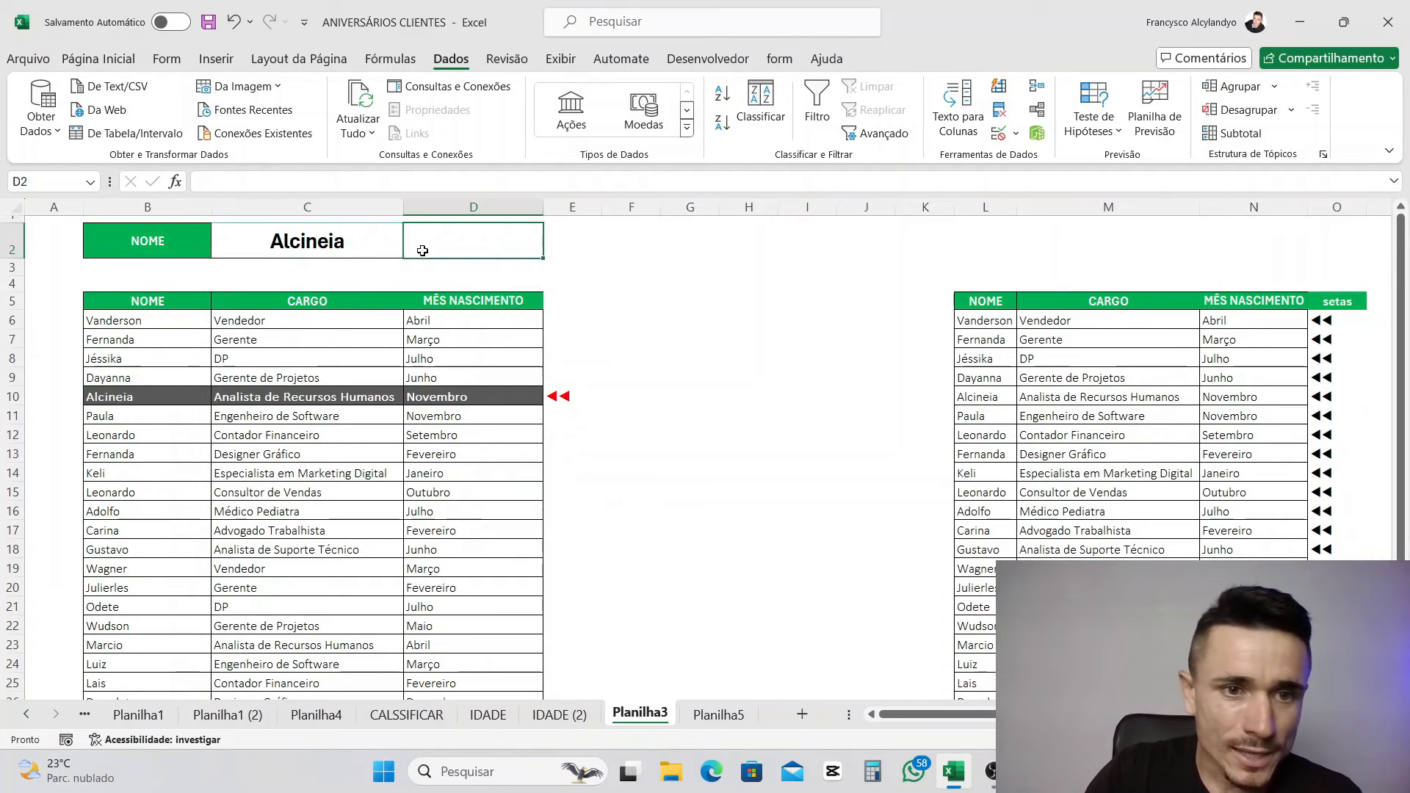
pyautogui.click(397, 247)
pyautogui.click(411, 250)
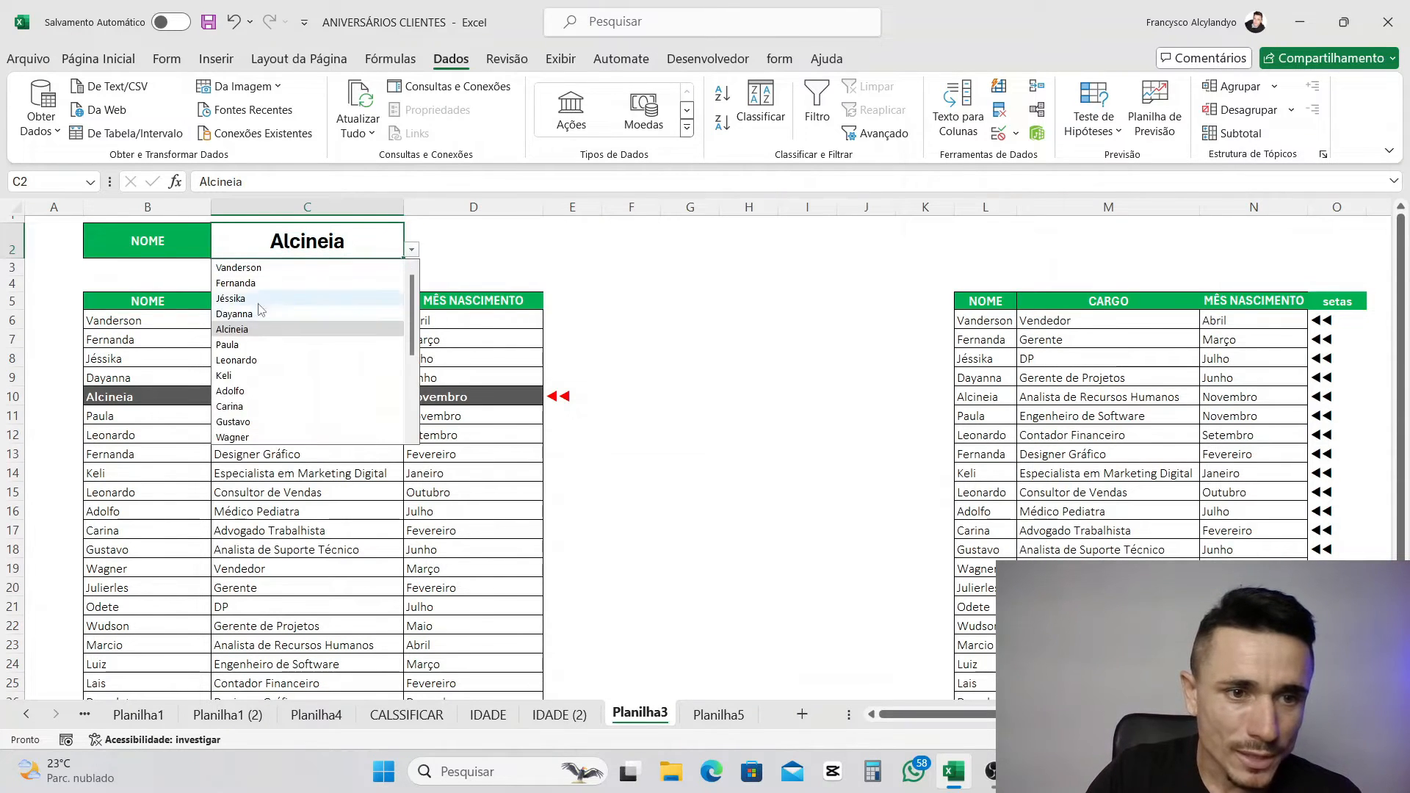
pyautogui.click(374, 294)
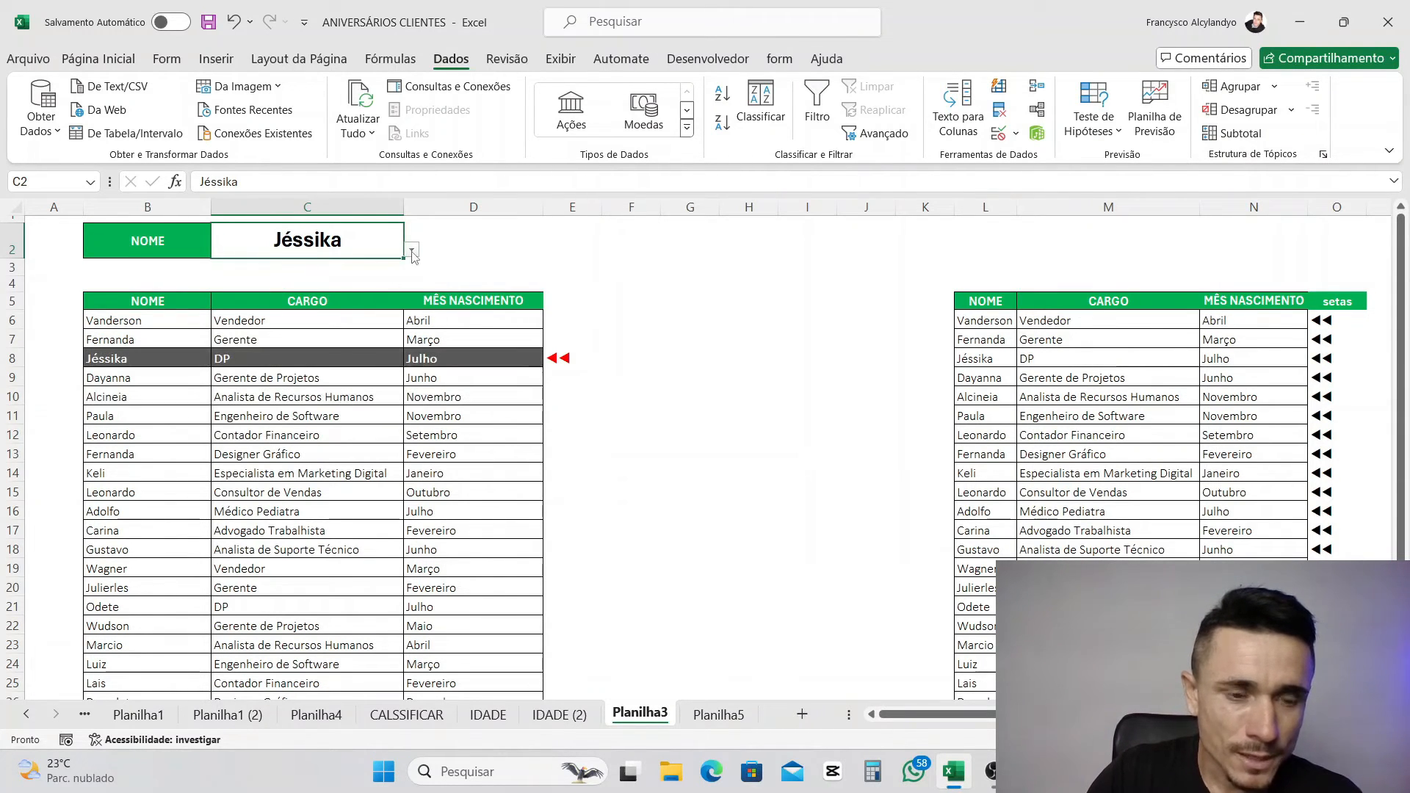
pyautogui.click(411, 250)
pyautogui.click(242, 376)
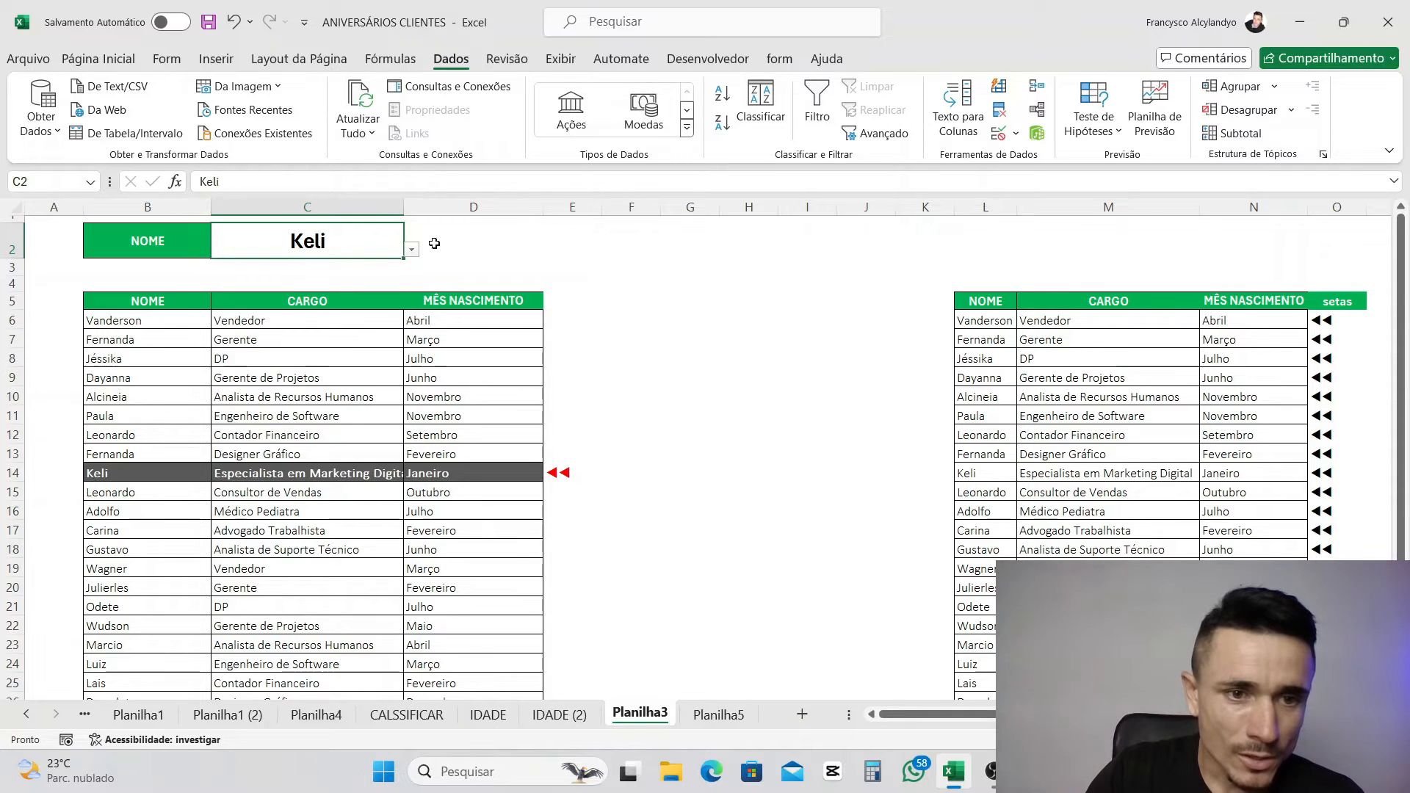
pyautogui.click(412, 251)
pyautogui.click(271, 331)
pyautogui.click(411, 251)
pyautogui.click(294, 299)
pyautogui.click(412, 250)
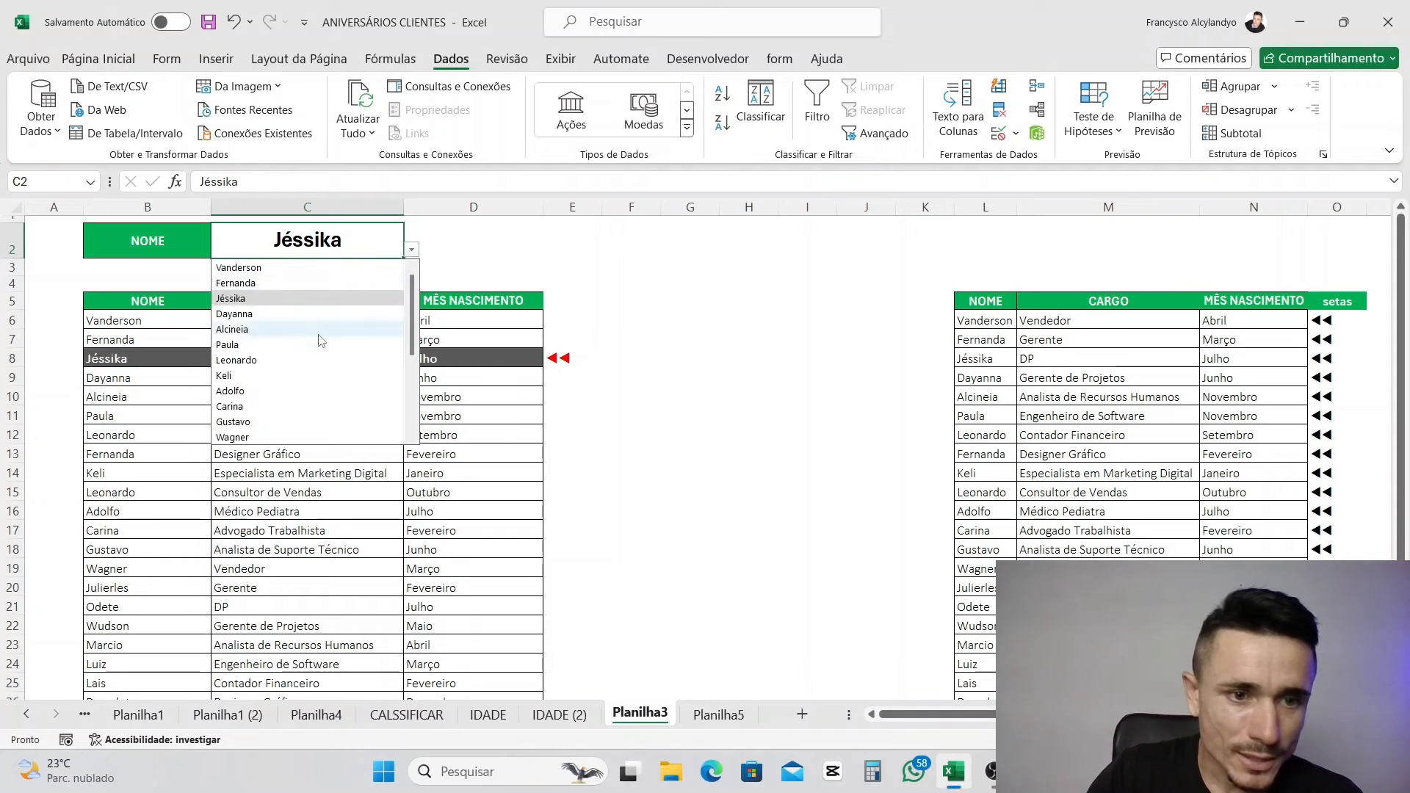
pyautogui.click(308, 375)
pyautogui.click(411, 251)
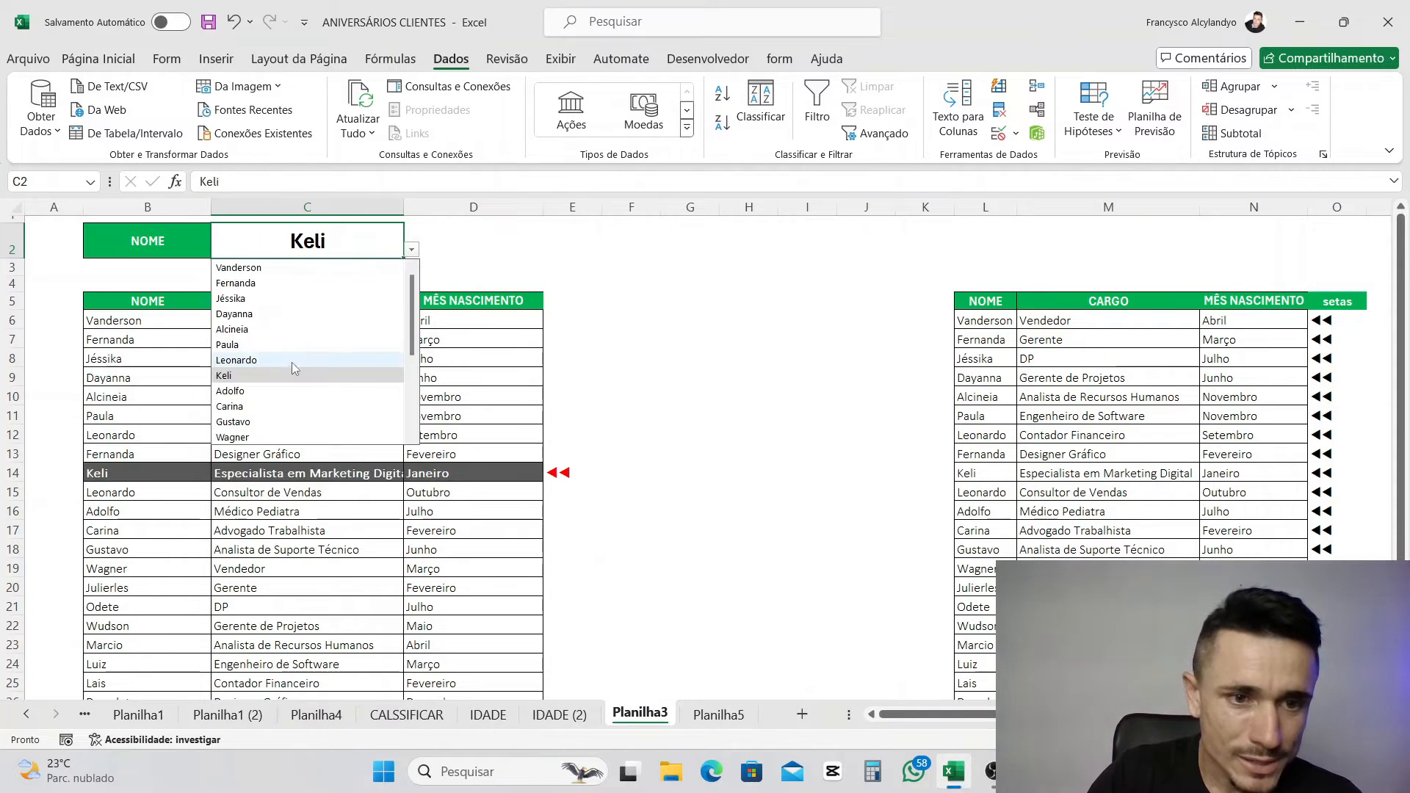
pyautogui.click(309, 406)
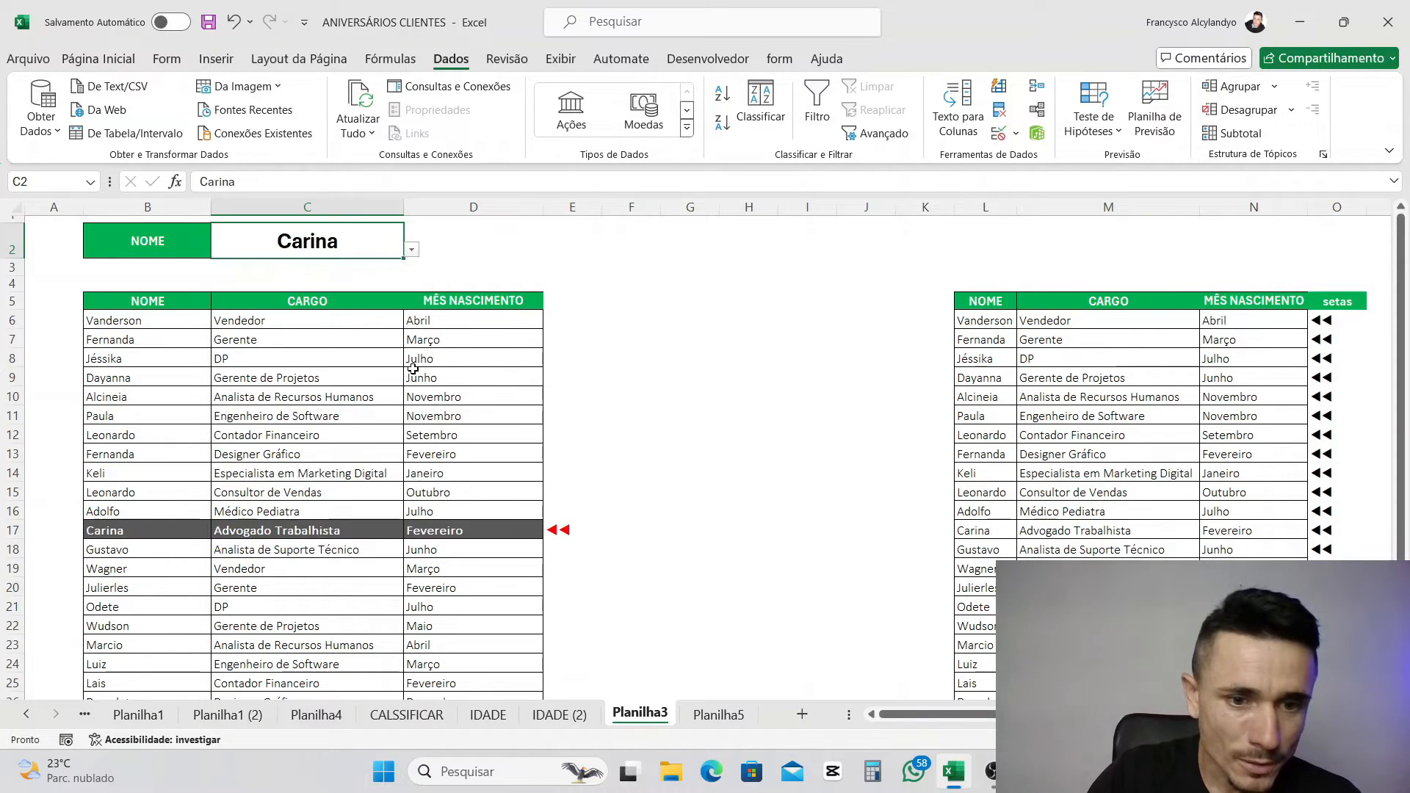
# - On Planilha5, start a new conditional formatting rule for table rows B6:D31 using the type that determines cells with a formula
pyautogui.click(709, 716)
pyautogui.moveTo(99, 332); pyautogui.dragTo(425, 335)
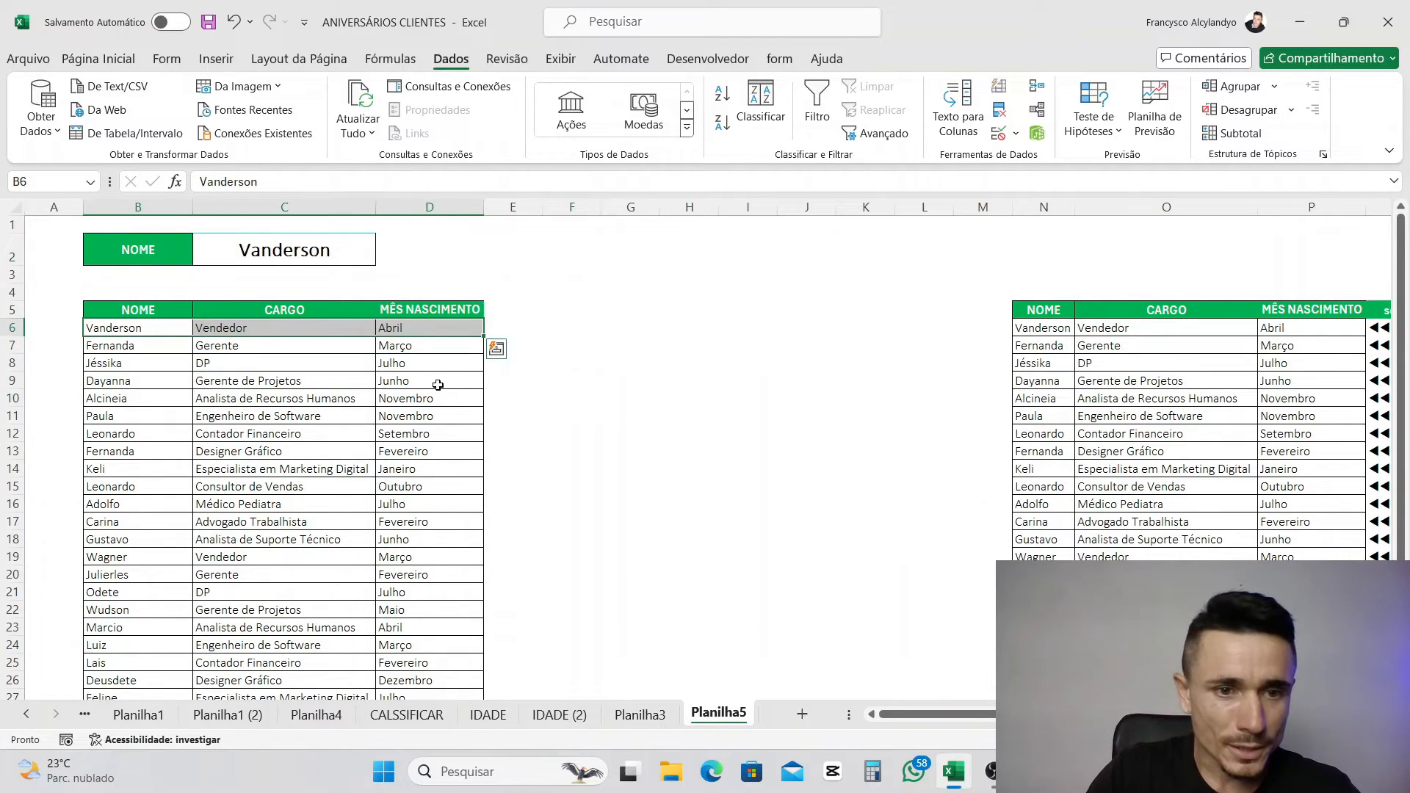
pyautogui.click(110, 326)
pyautogui.moveTo(227, 335); pyautogui.dragTo(440, 334)
pyautogui.hotkey('ctrl', 'shift', 'Down')
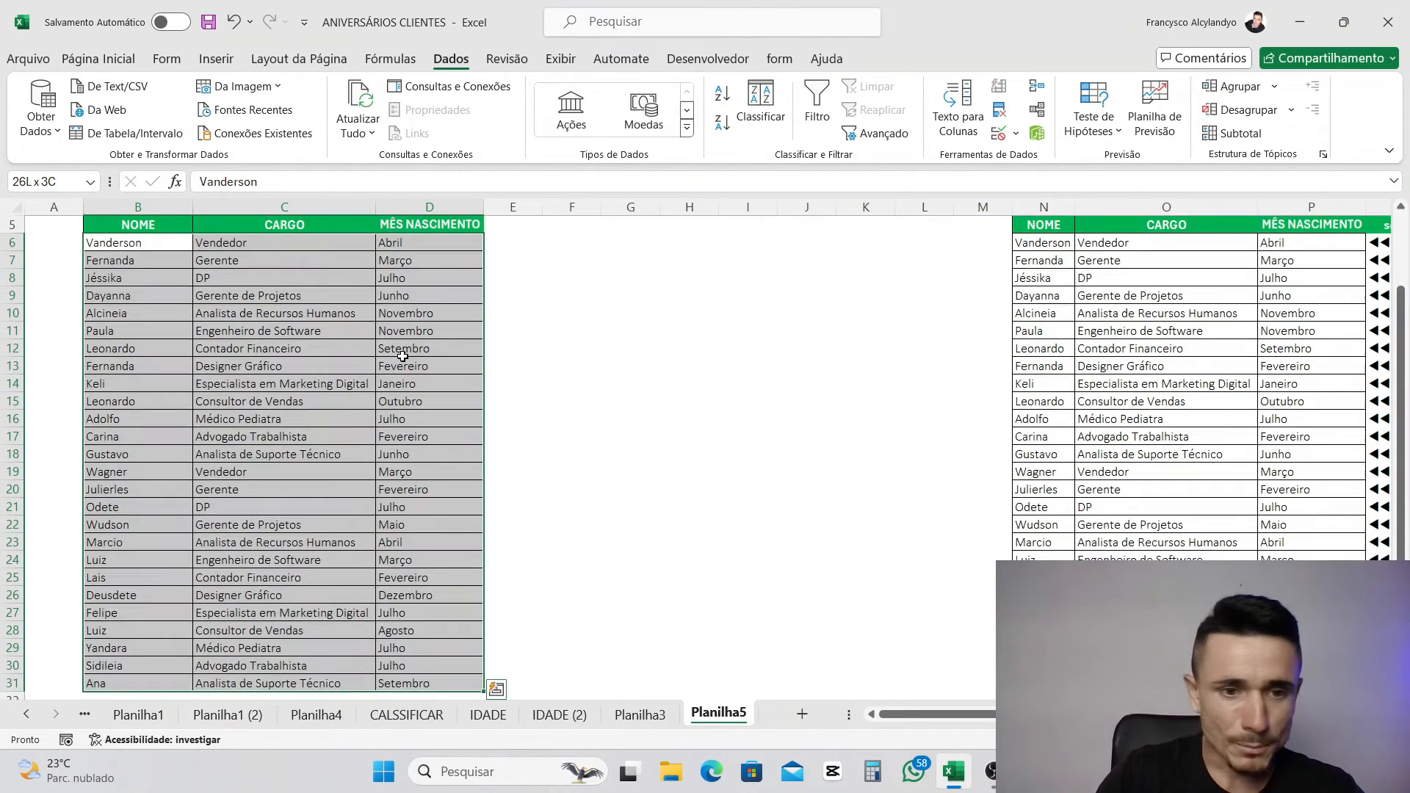
pyautogui.scroll(-3, 367, 409)
pyautogui.scroll(5, 374, 452)
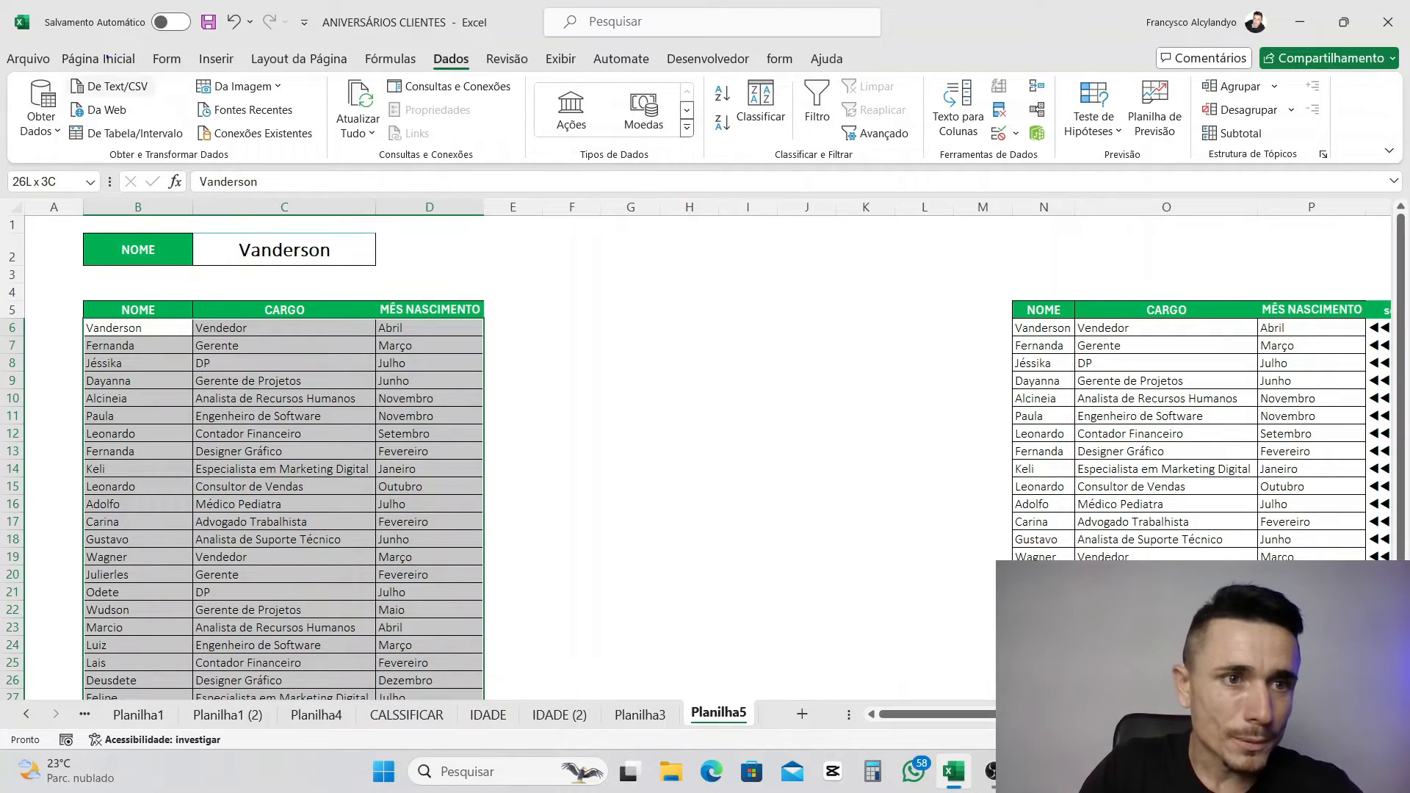
pyautogui.moveTo(51, 37)
pyautogui.mouseDown()
pyautogui.moveTo(67, 87)
pyautogui.moveTo(174, 80)
pyautogui.moveTo(653, 372)
pyautogui.mouseUp()
pyautogui.press('Escape')
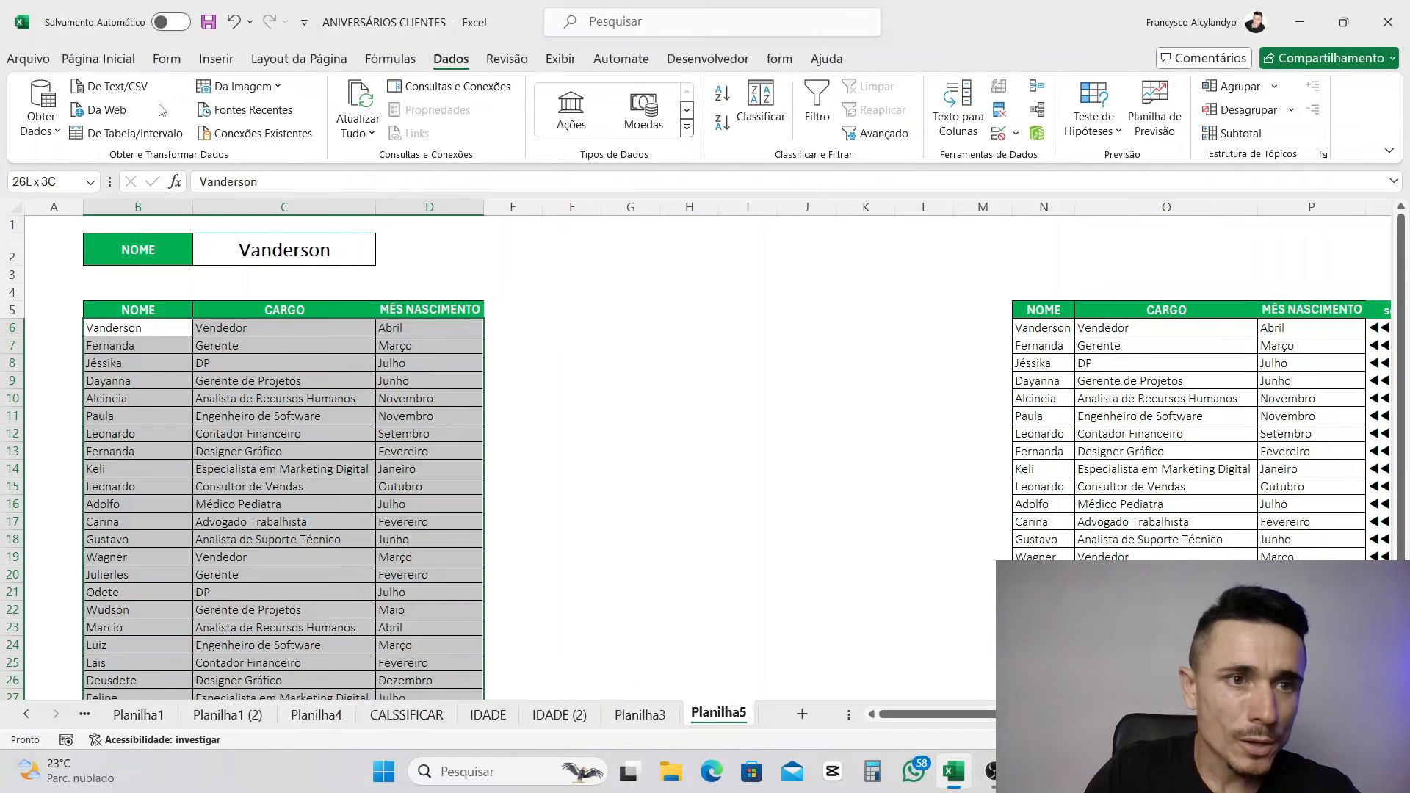
pyautogui.click(125, 65)
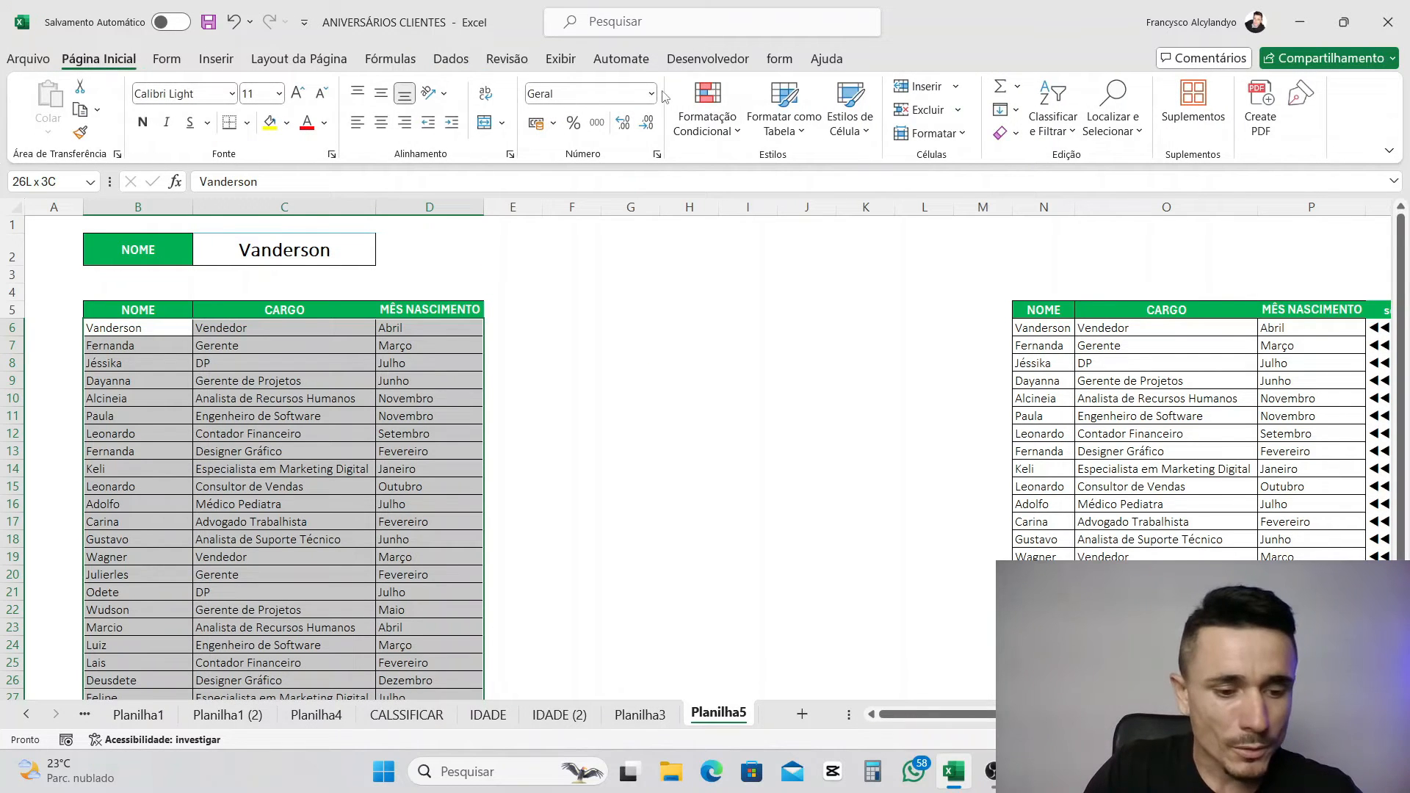
pyautogui.moveTo(669, 63)
pyautogui.mouseDown()
pyautogui.moveTo(686, 188)
pyautogui.moveTo(769, 166)
pyautogui.mouseUp()
pyautogui.press('Escape')
pyautogui.click(707, 110)
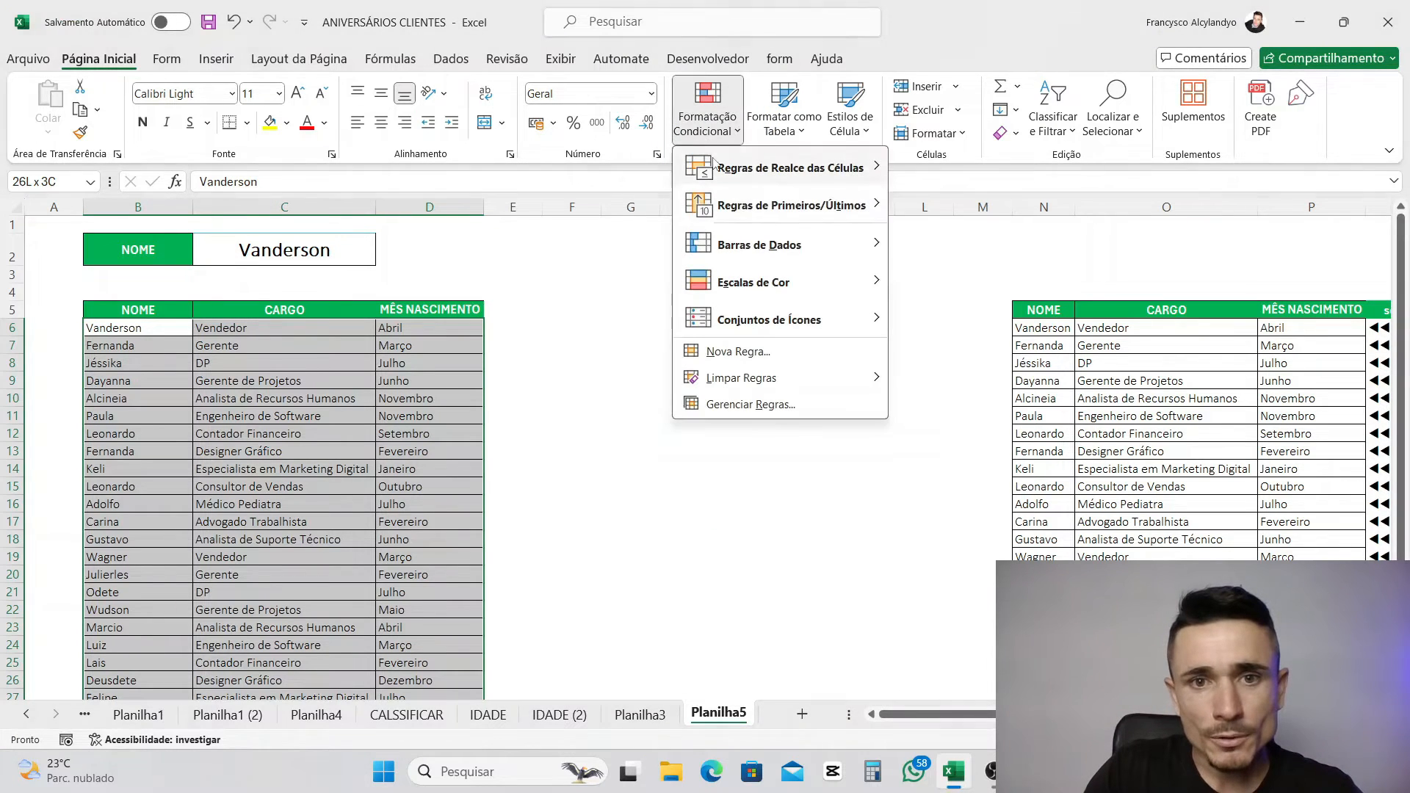
pyautogui.moveTo(730, 200)
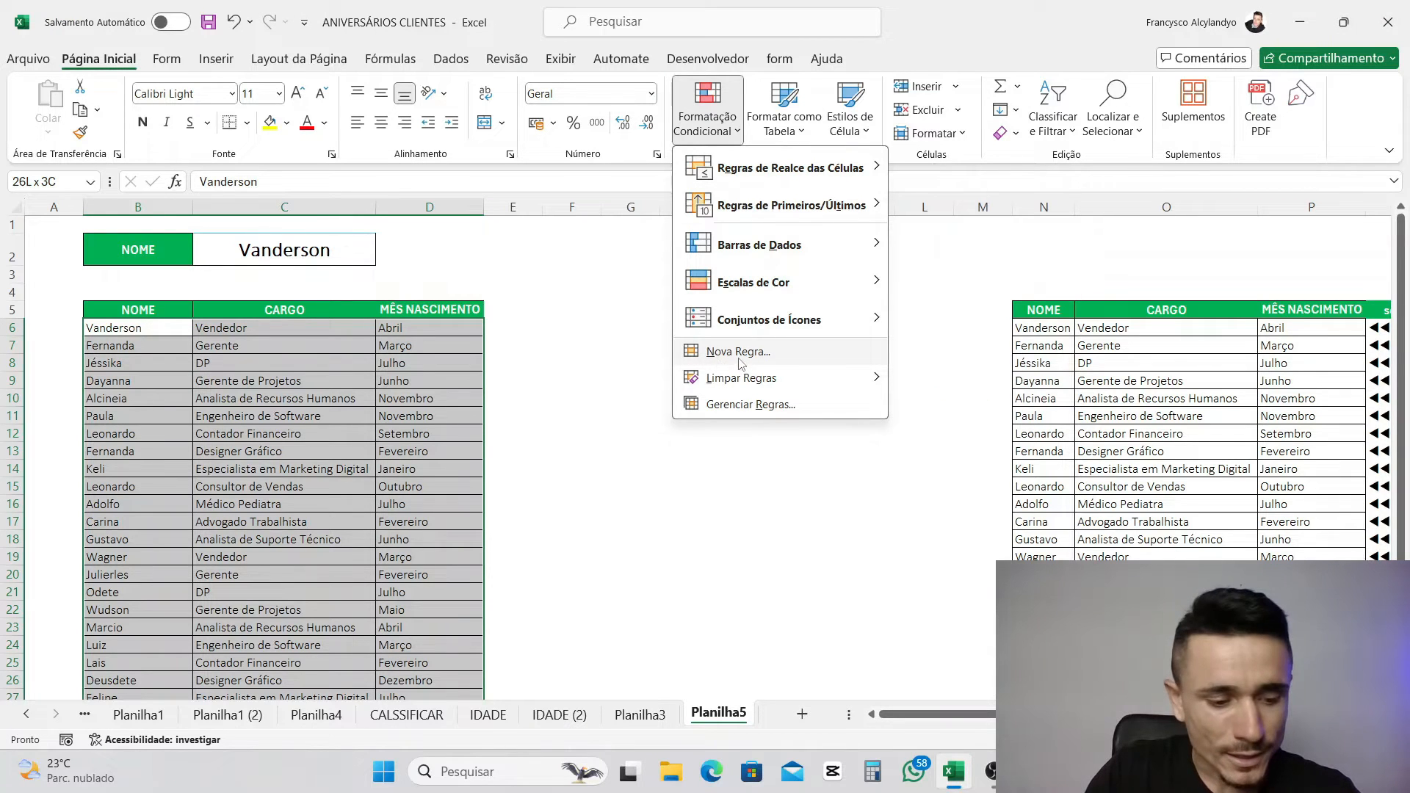
pyautogui.moveTo(671, 332)
pyautogui.mouseDown()
pyautogui.moveTo(699, 382)
pyautogui.moveTo(841, 364)
pyautogui.mouseUp()
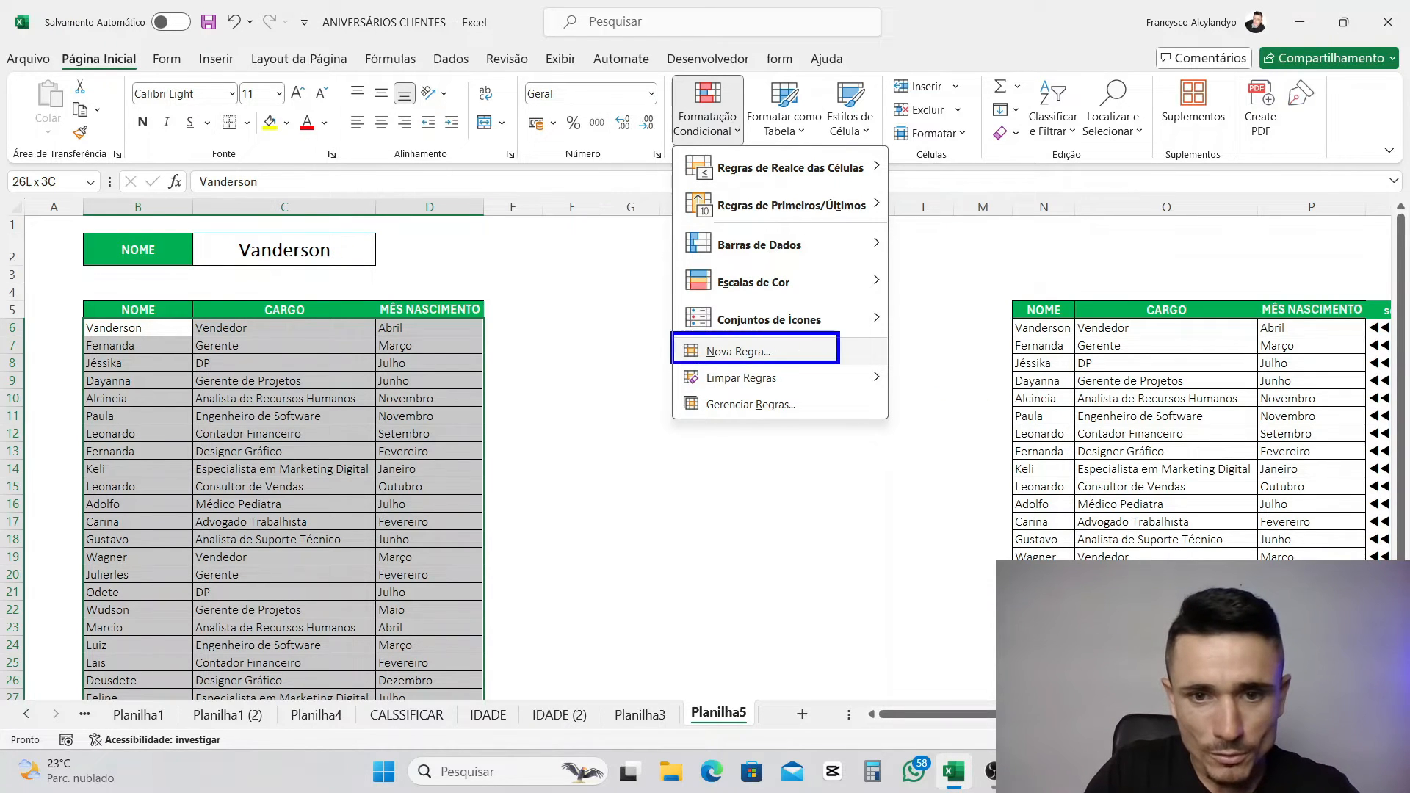
pyautogui.press('Escape')
pyautogui.click(739, 351)
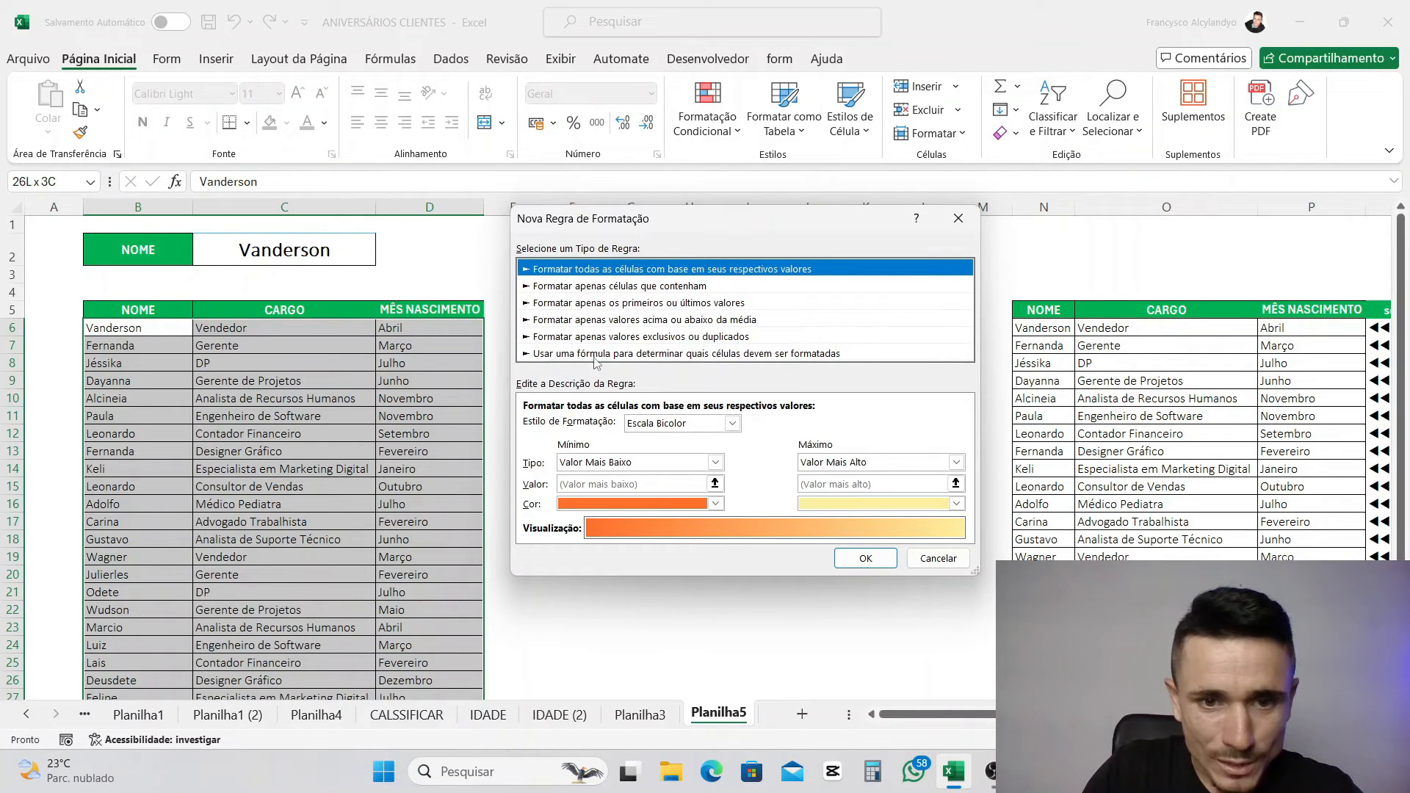
pyautogui.click(787, 354)
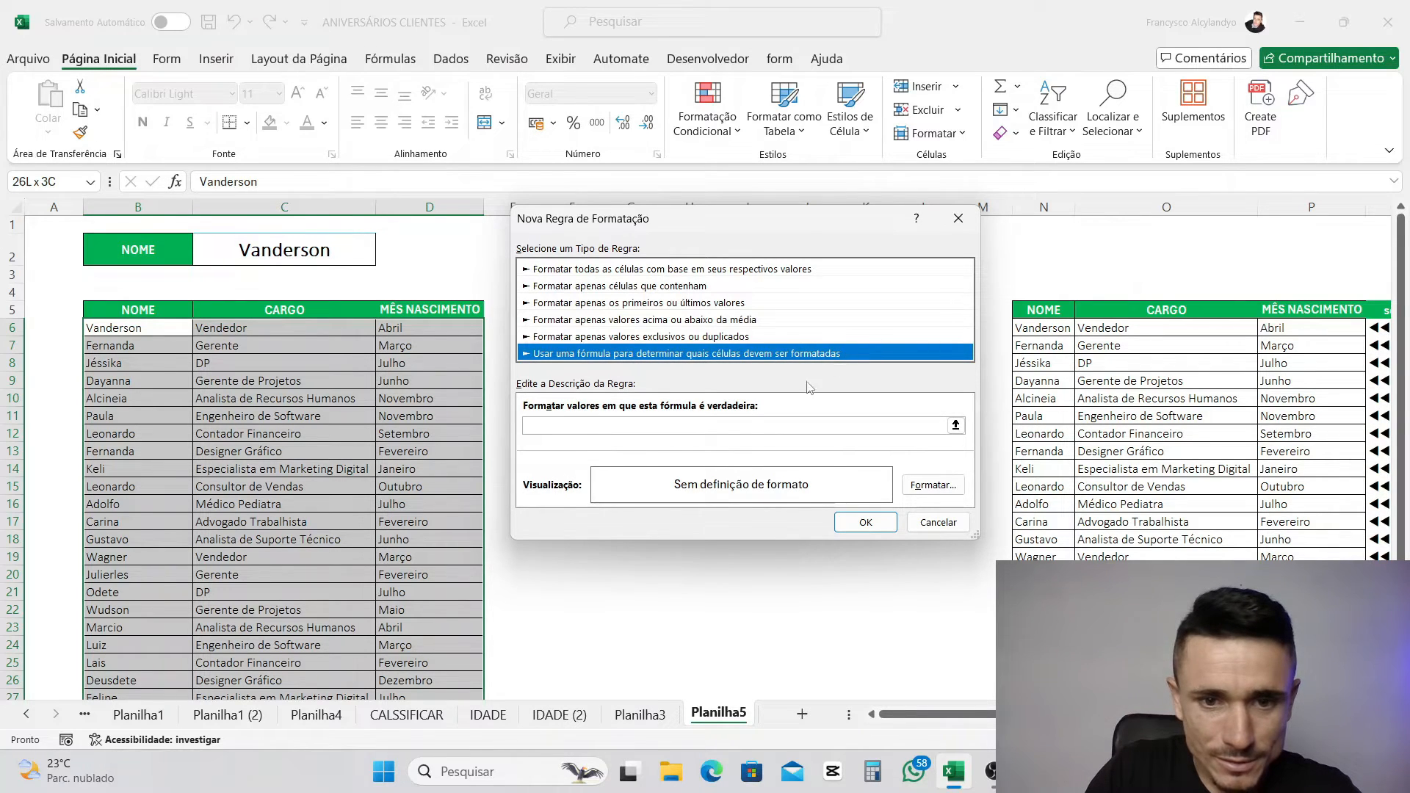
# - Enter the rule formula =$C$2=$B6, keeping column B absolute and leaving row 6 relative
pyautogui.click(598, 428)
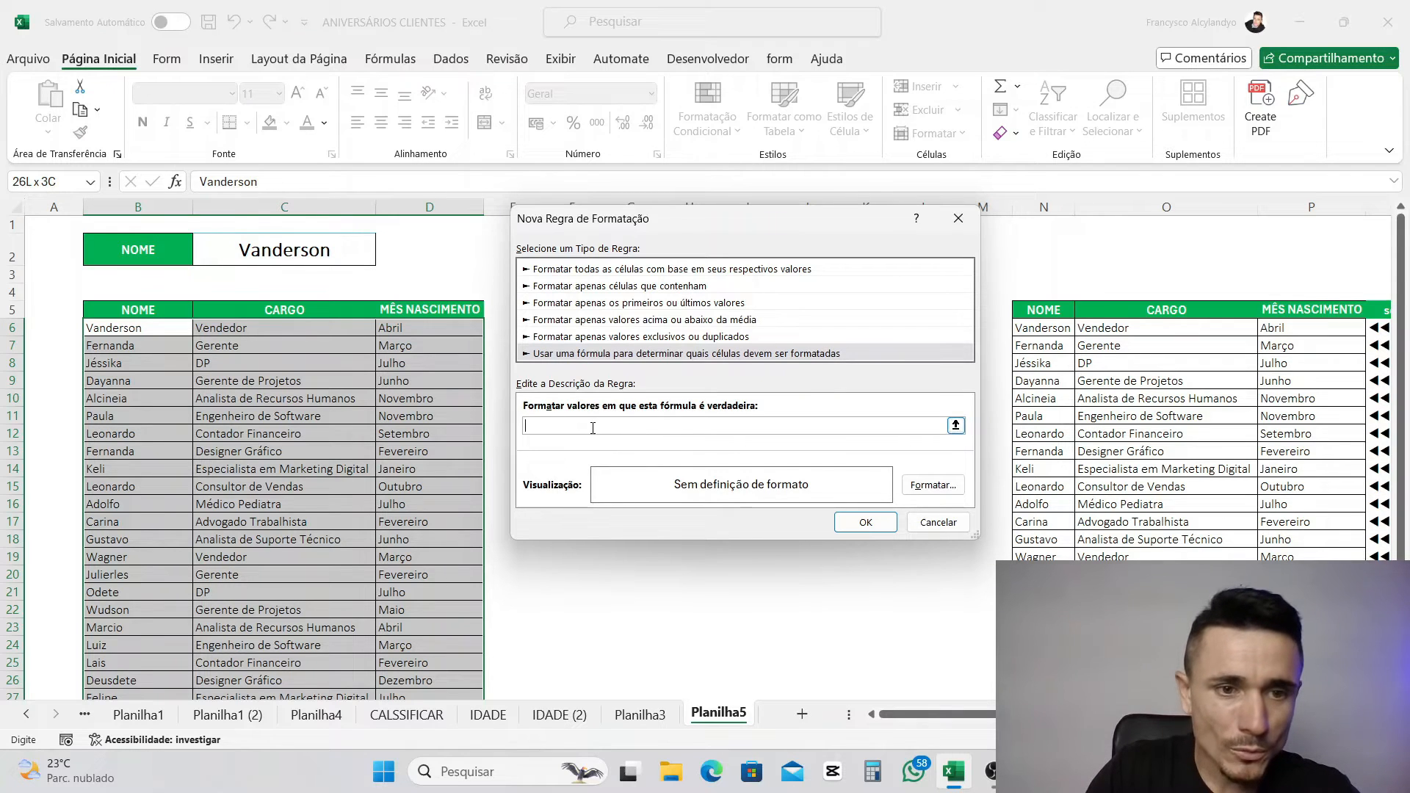
pyautogui.click(336, 264)
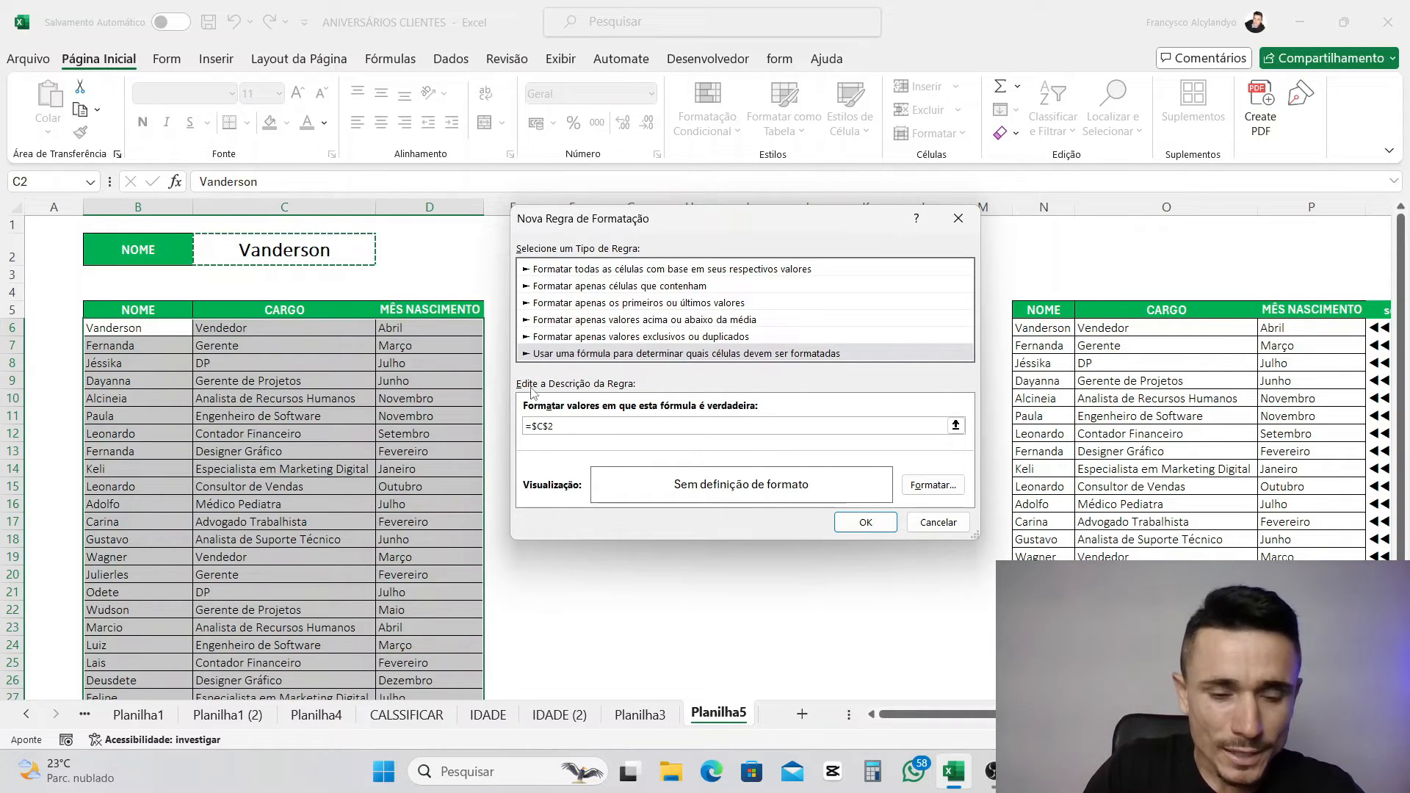
pyautogui.write('=')
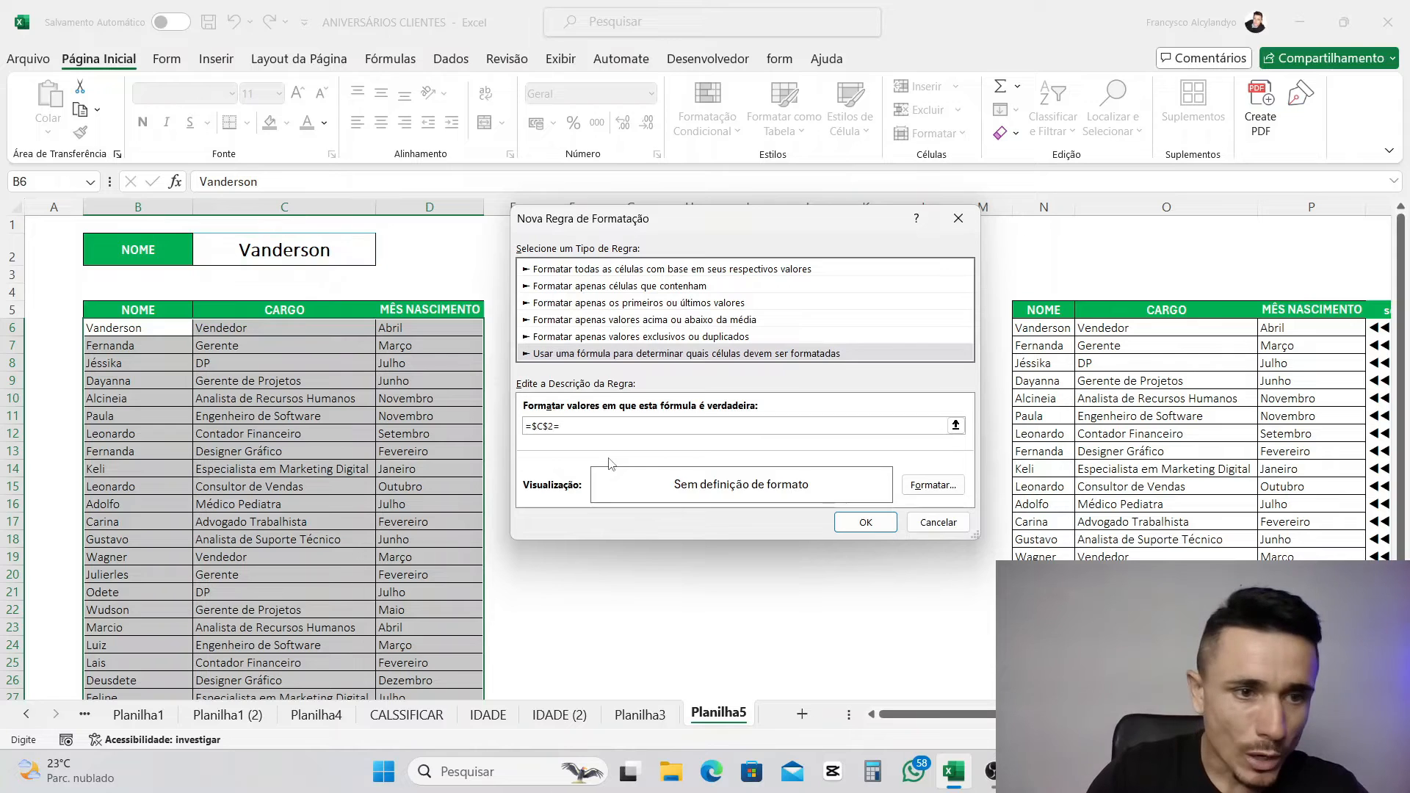
pyautogui.click(130, 330)
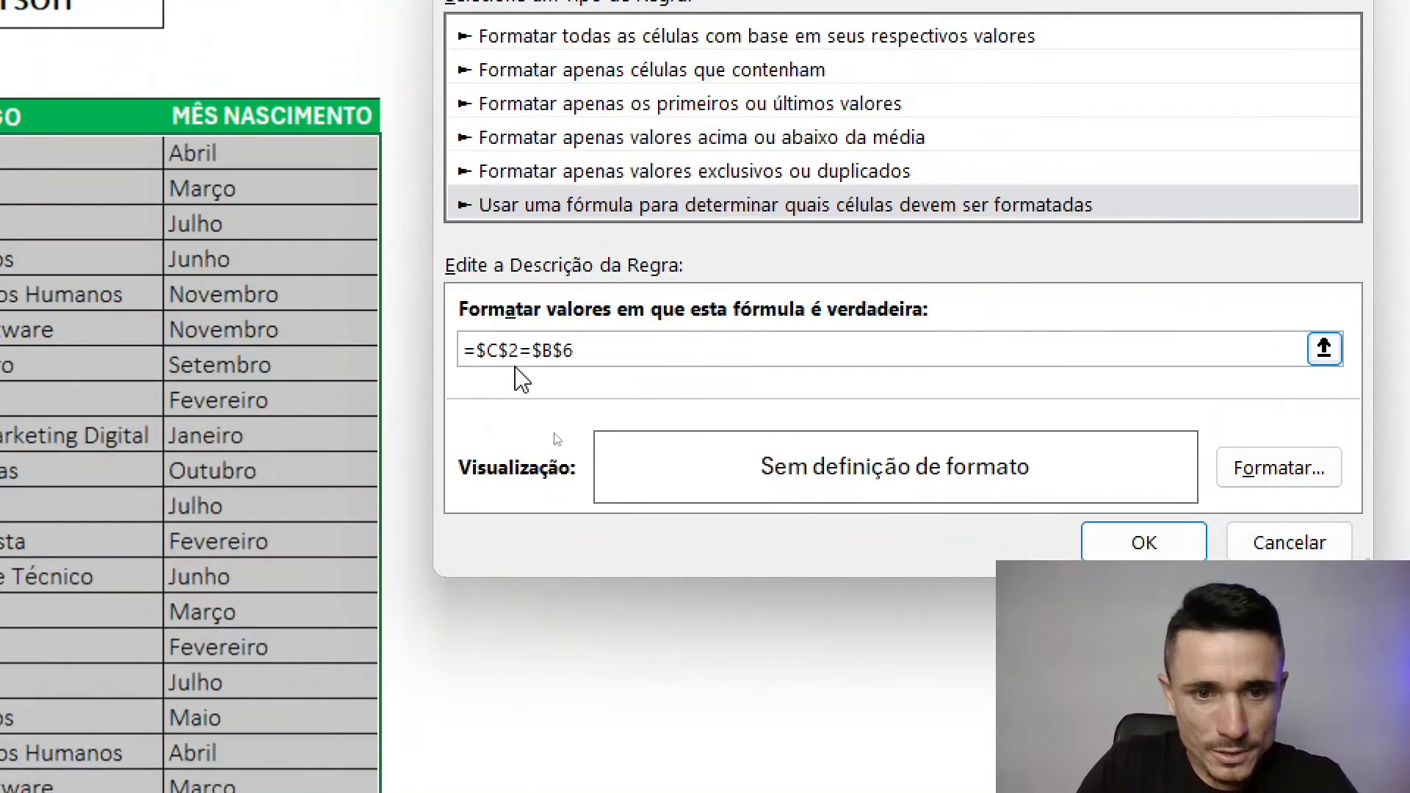
pyautogui.moveTo(562, 346); pyautogui.dragTo(536, 346)
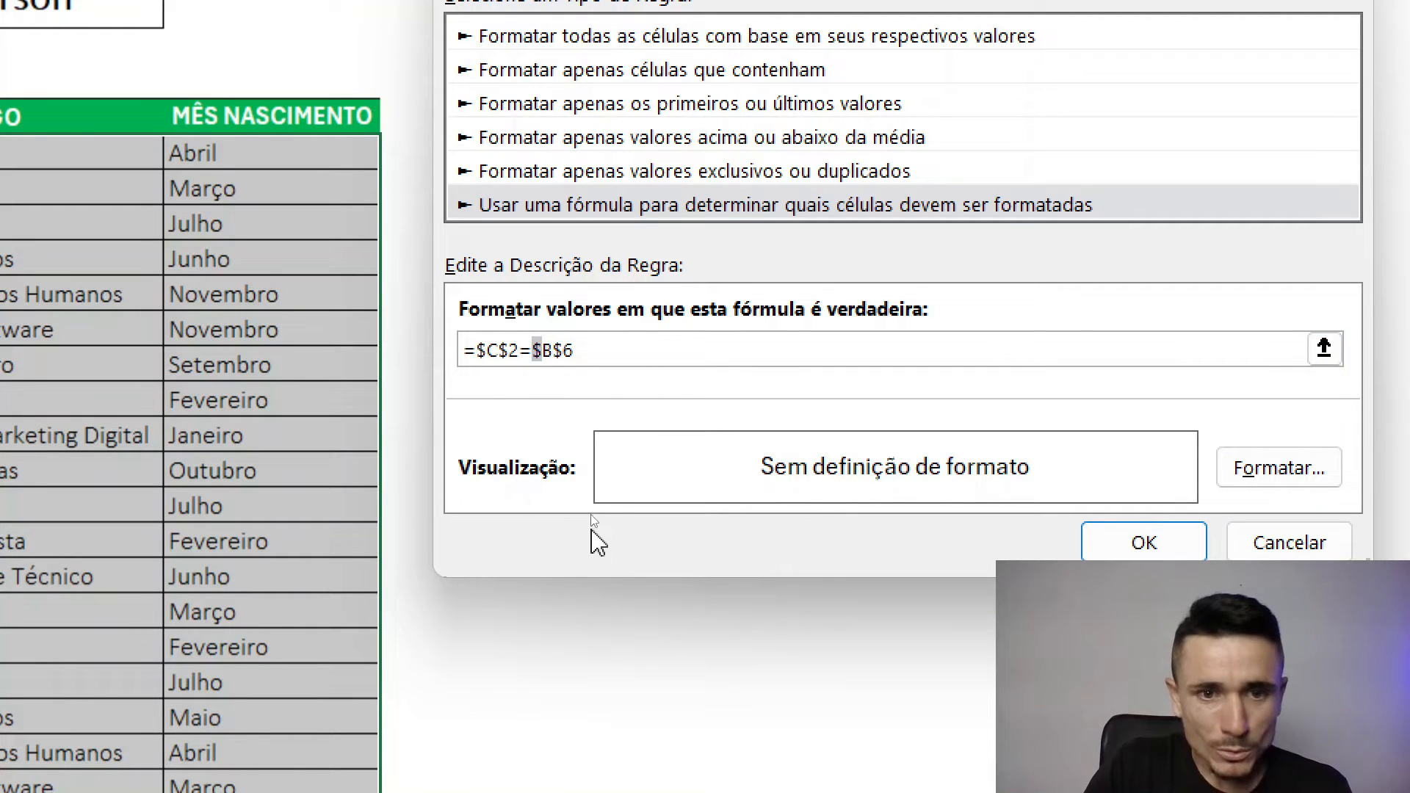
pyautogui.click(562, 354)
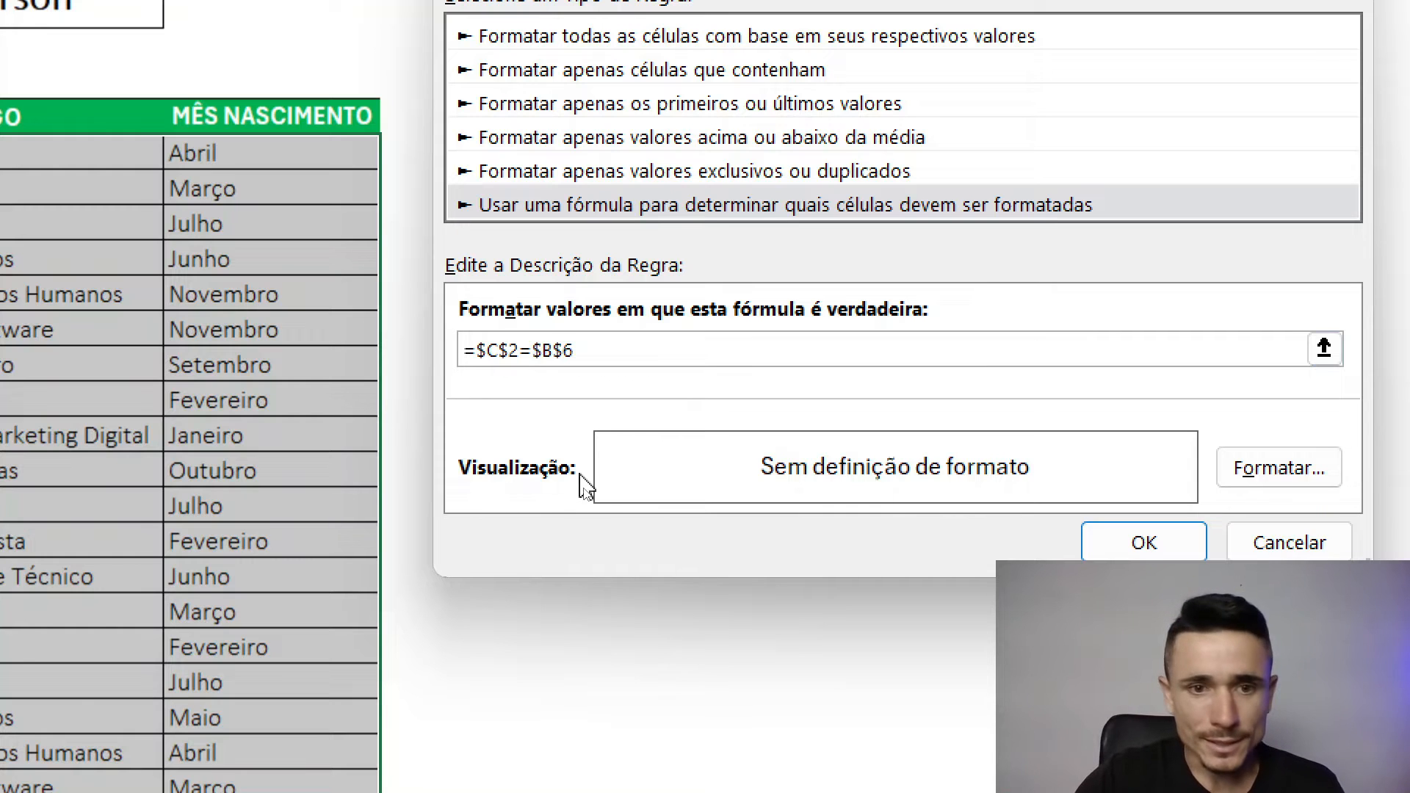
pyautogui.click(550, 351)
pyautogui.press('Delete')
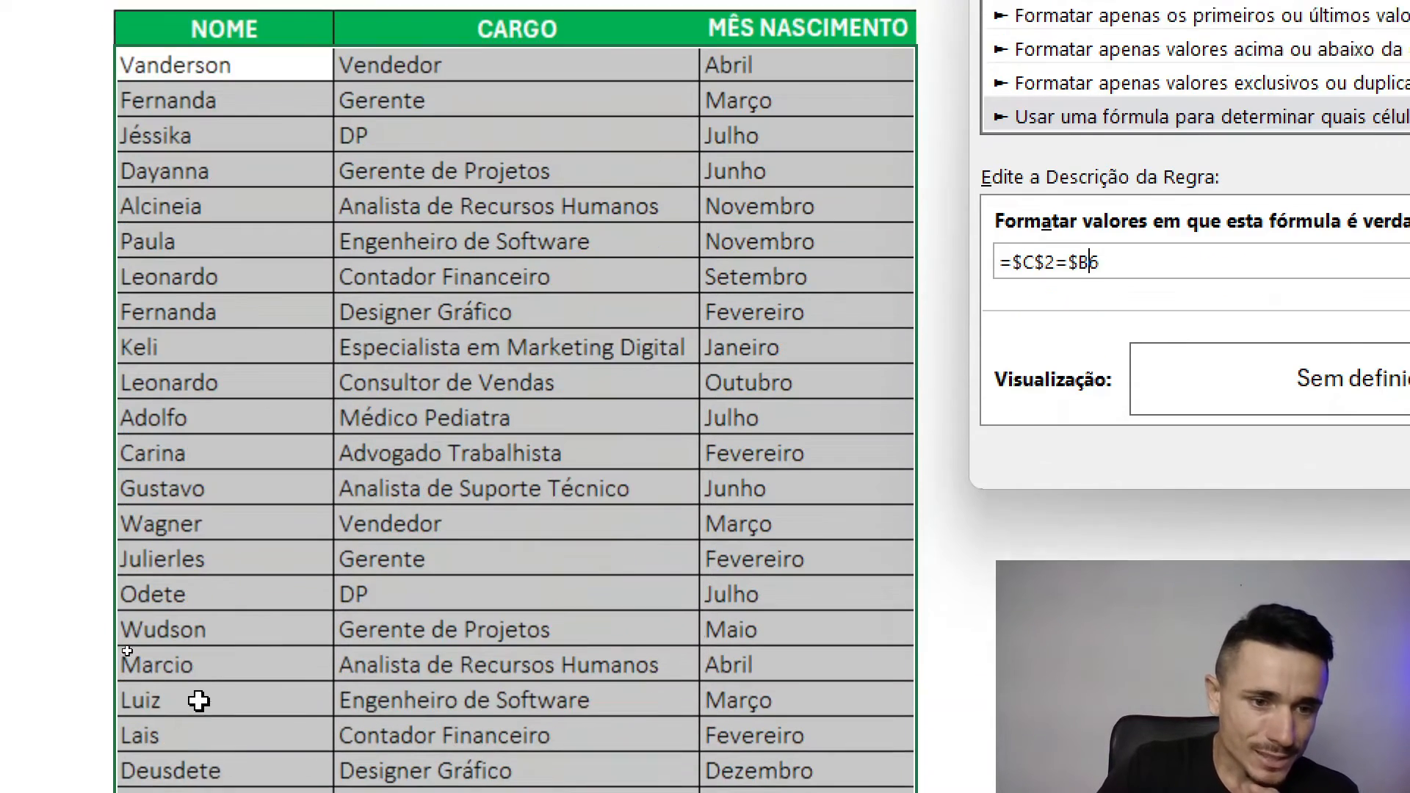
pyautogui.scroll(-2, 198, 702)
pyautogui.scroll(-1, 220, 588)
pyautogui.scroll(3, 268, 345)
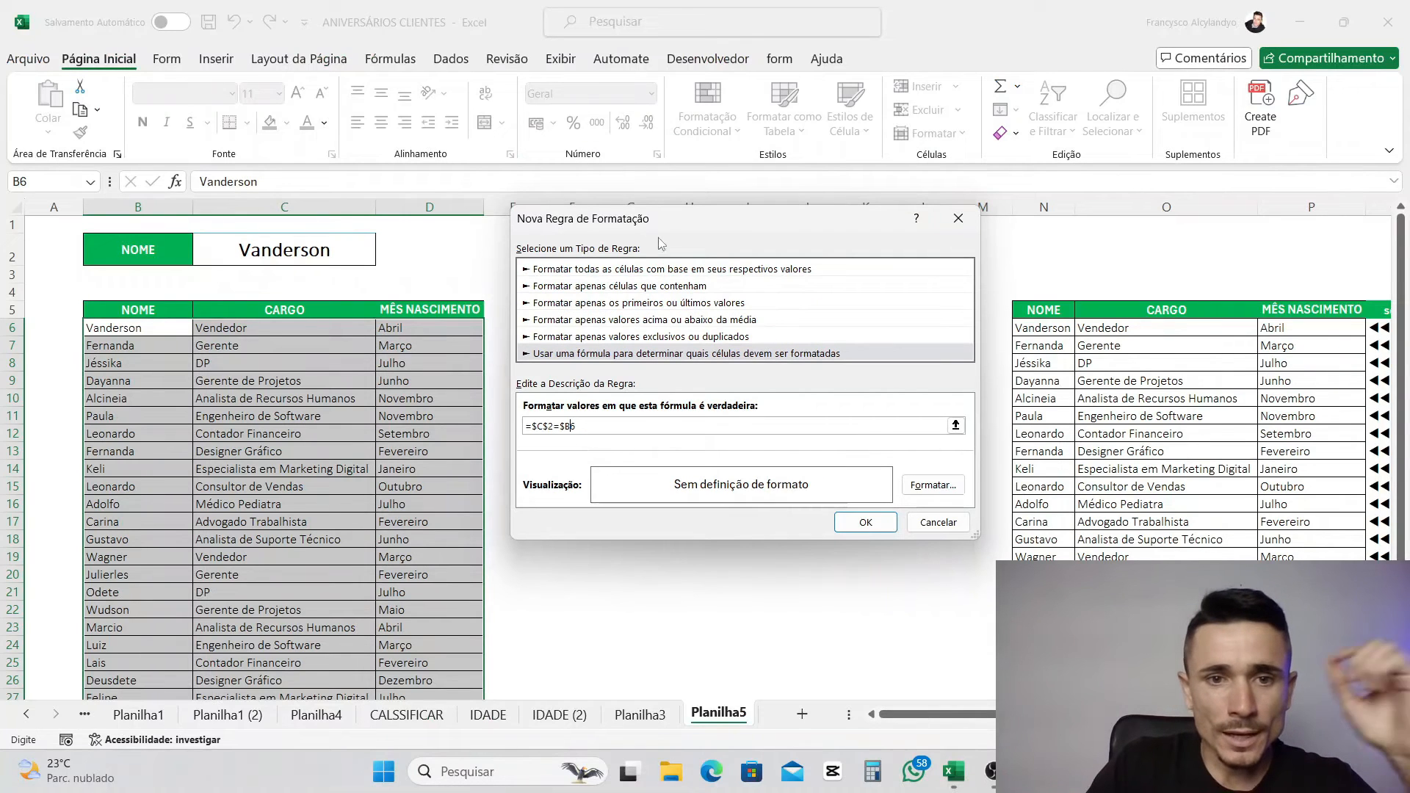
# - Format the rule with a dark grey fill and bold white font, and apply it to the table
pyautogui.moveTo(566, 234); pyautogui.dragTo(495, 236)
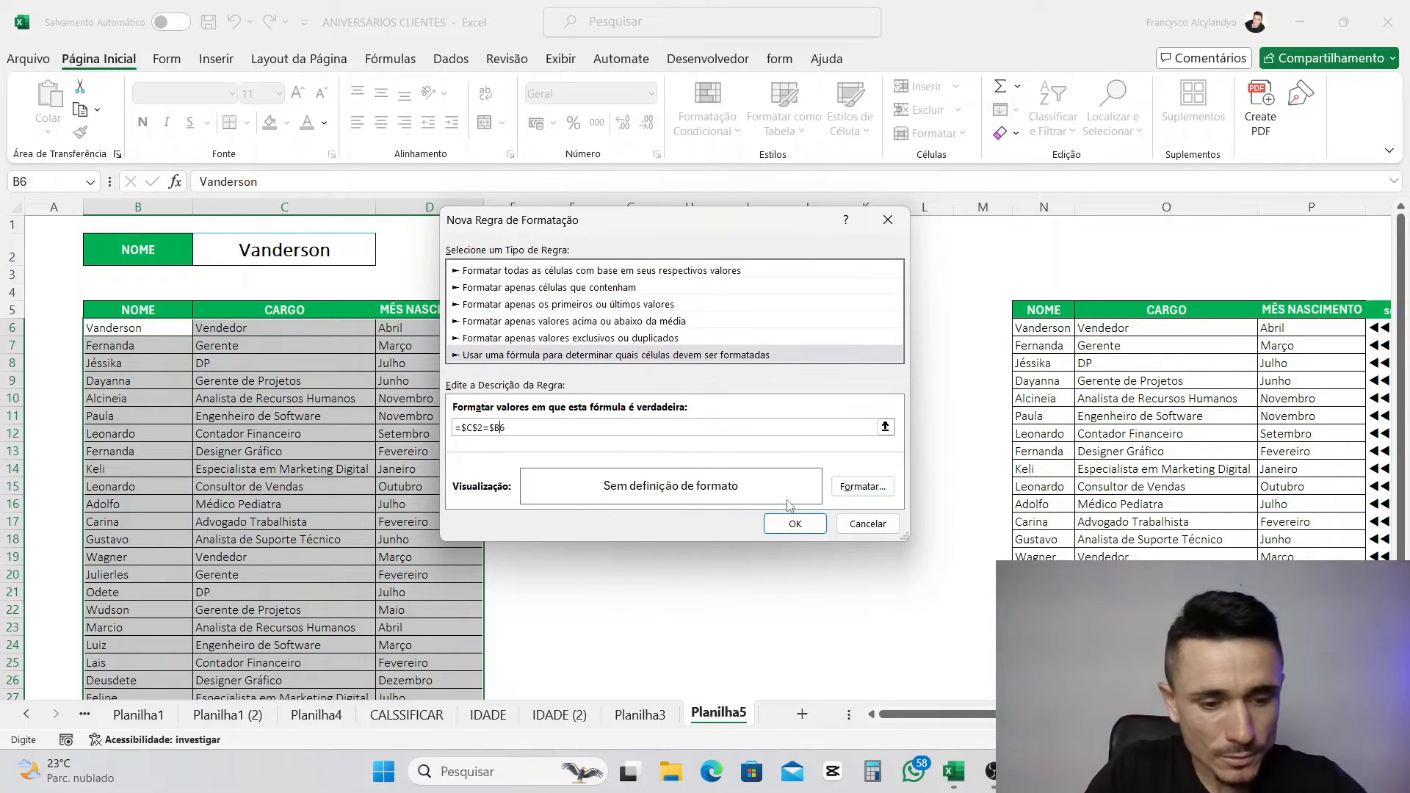
pyautogui.moveTo(822, 453)
pyautogui.mouseDown()
pyautogui.moveTo(845, 509)
pyautogui.moveTo(920, 512)
pyautogui.mouseUp()
pyautogui.press('Escape')
pyautogui.click(863, 486)
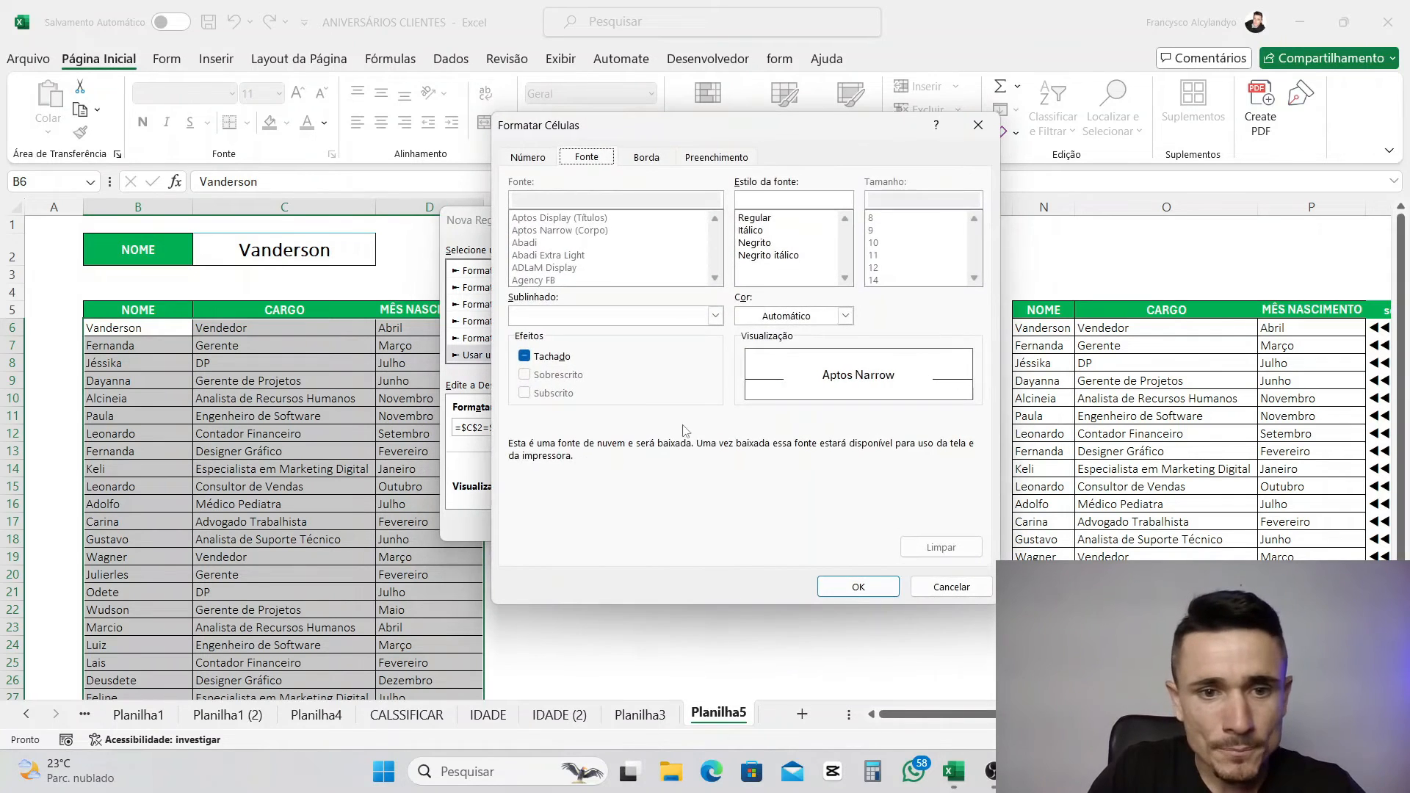
pyautogui.click(704, 158)
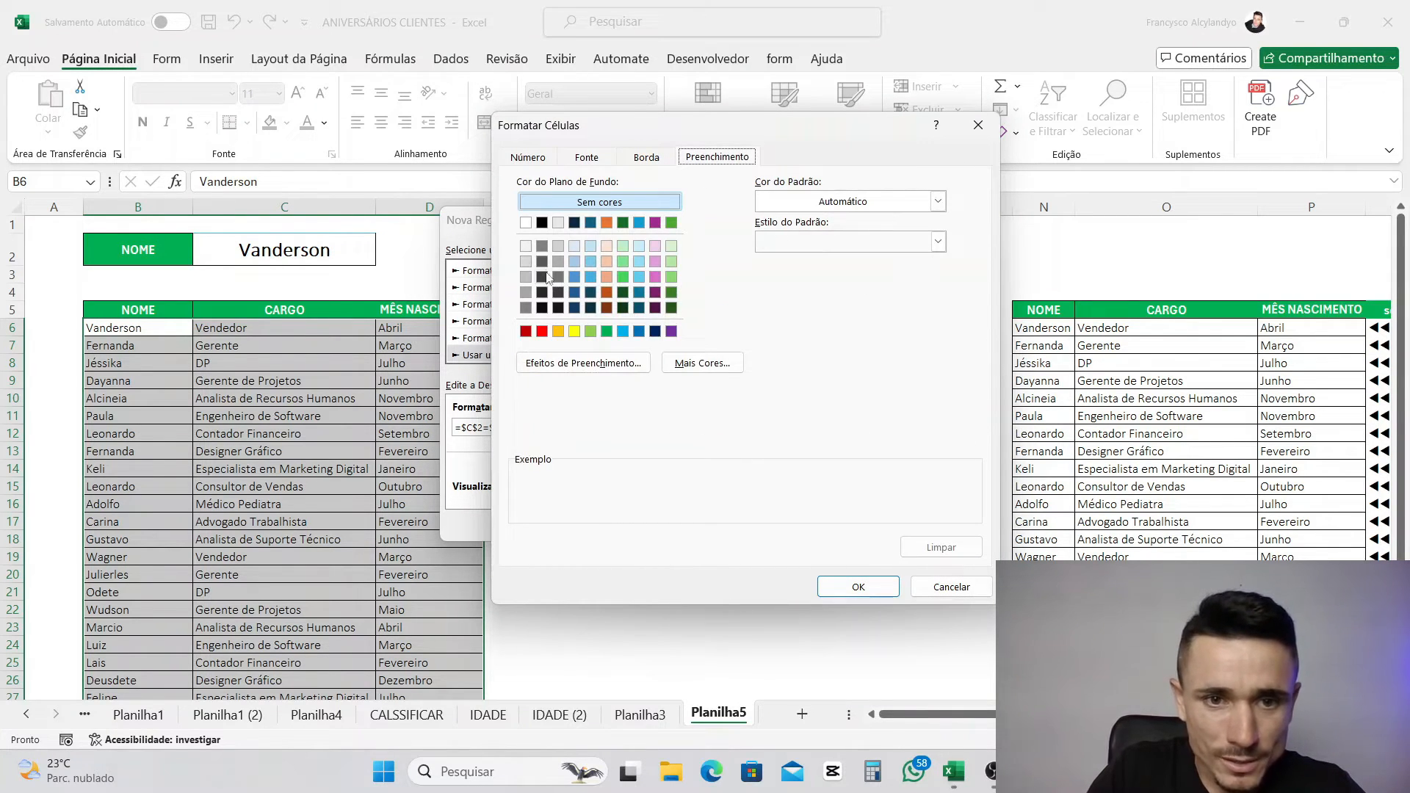
pyautogui.click(542, 263)
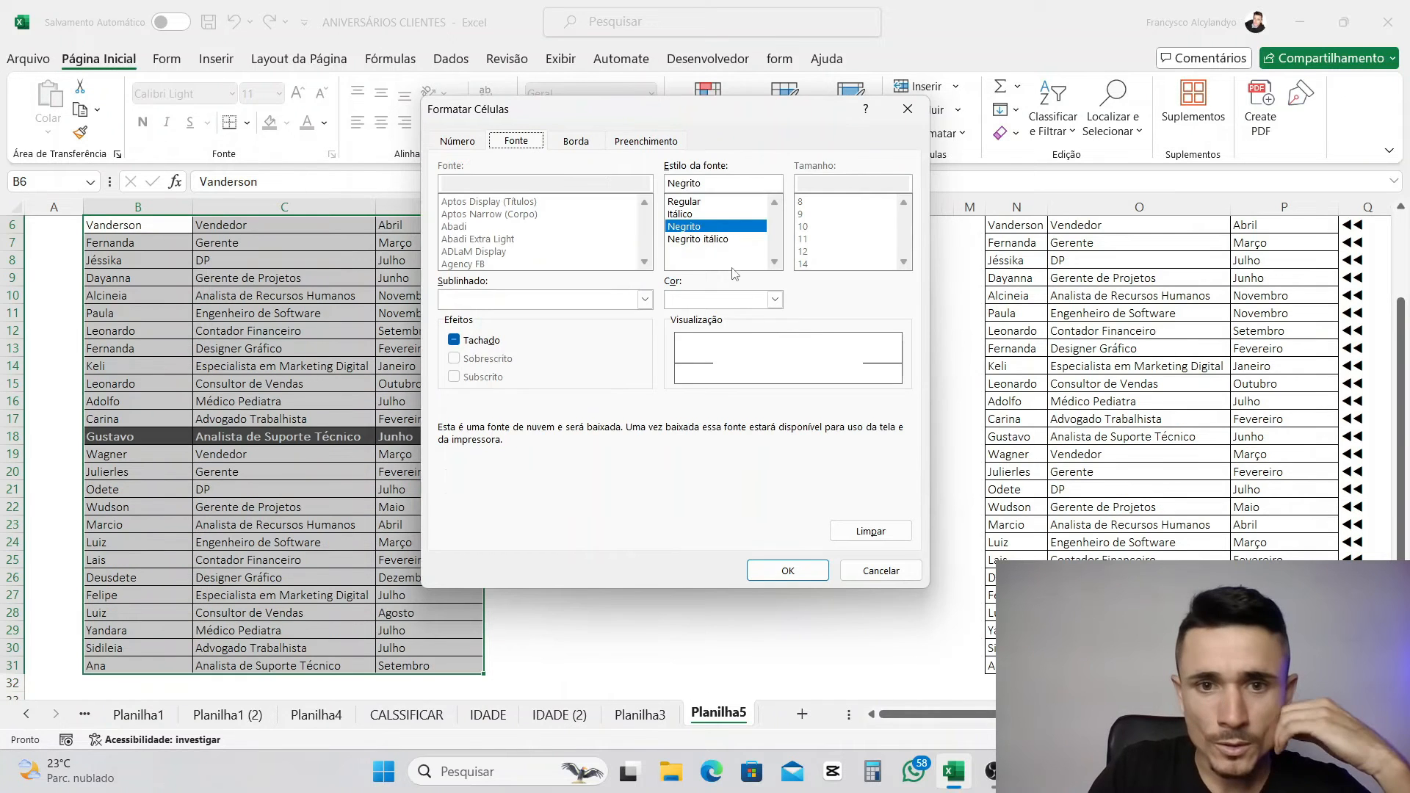
pyautogui.click(707, 228)
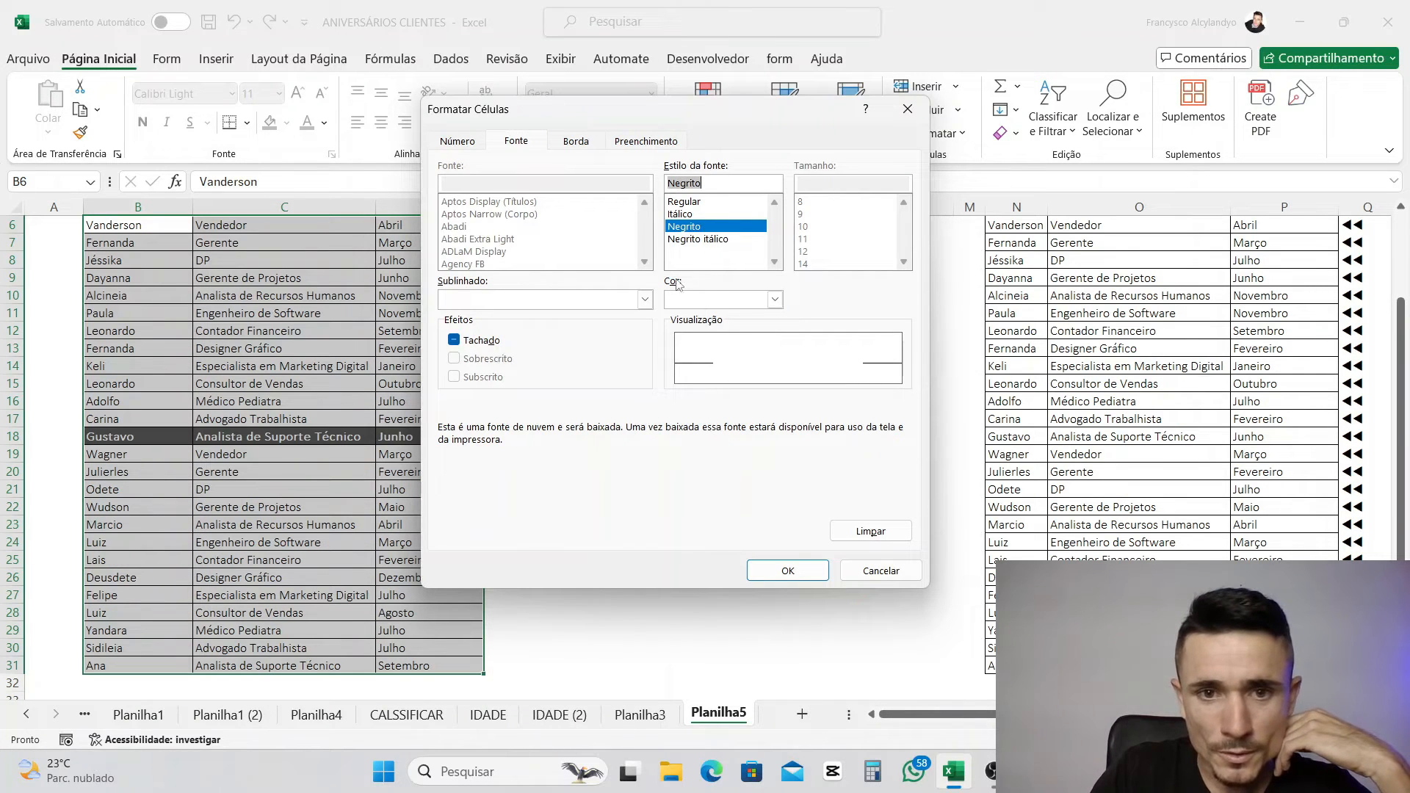
pyautogui.click(786, 570)
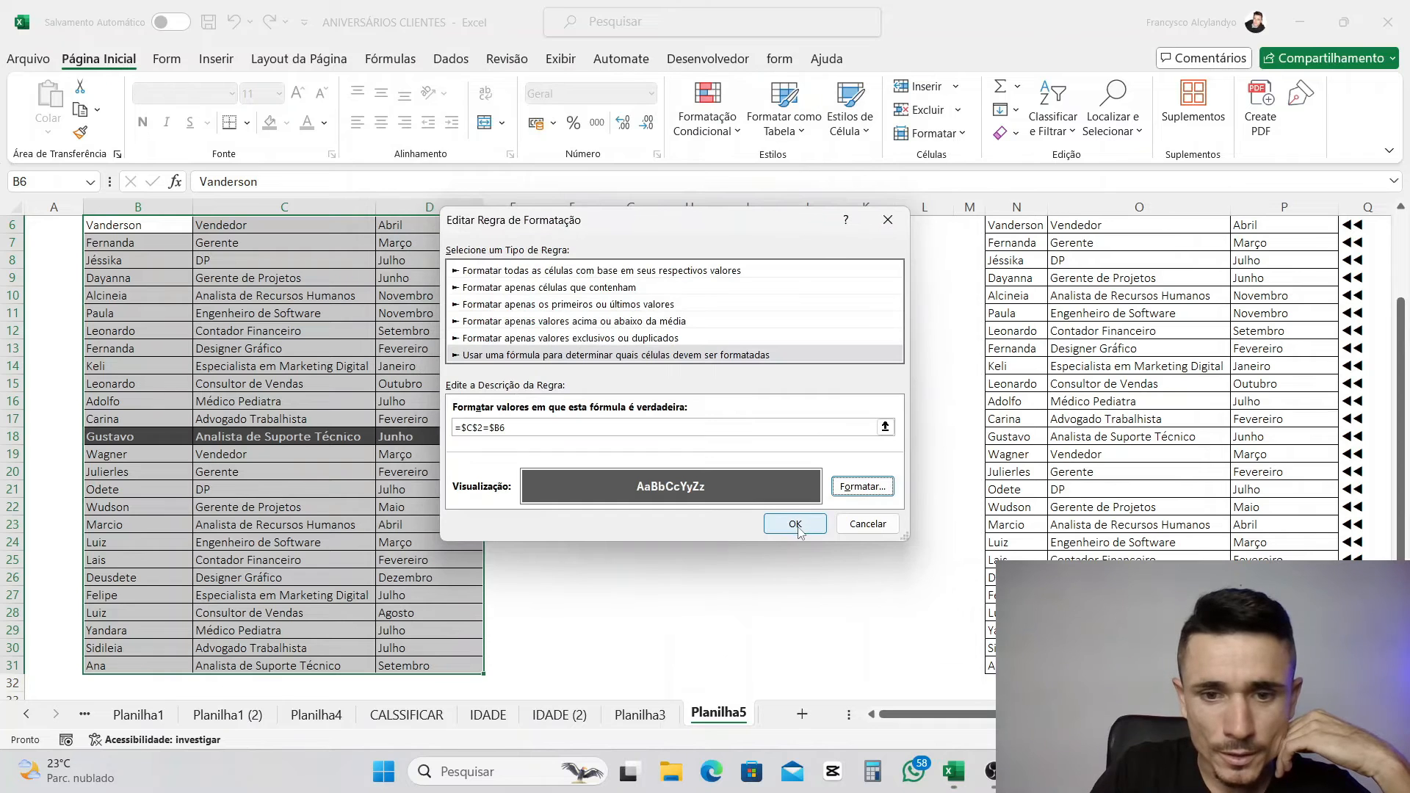
pyautogui.click(801, 525)
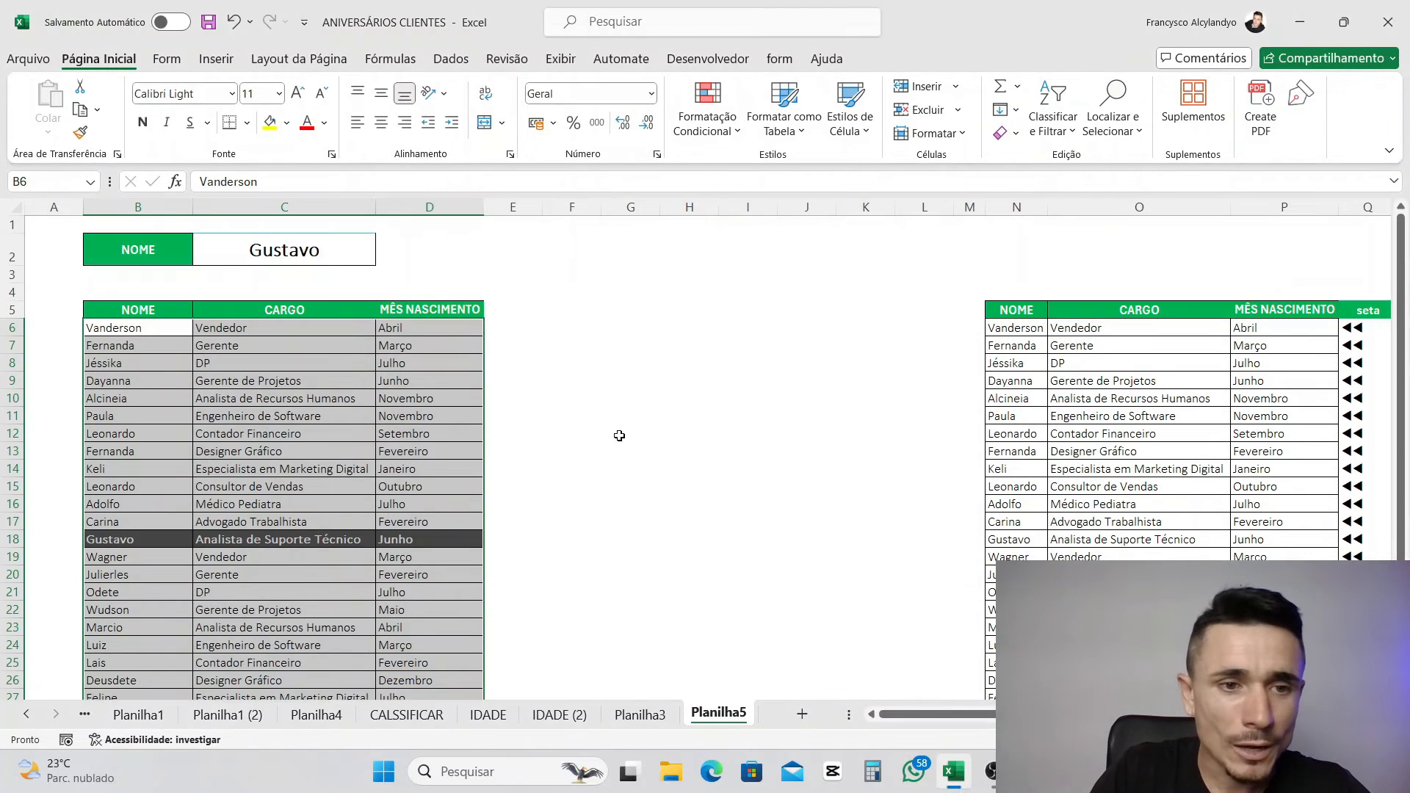
# - Test the row highlighting by choosing several names in turn from the NOME list in C2
pyautogui.click(626, 413)
pyautogui.click(327, 269)
pyautogui.click(383, 257)
pyautogui.click(345, 305)
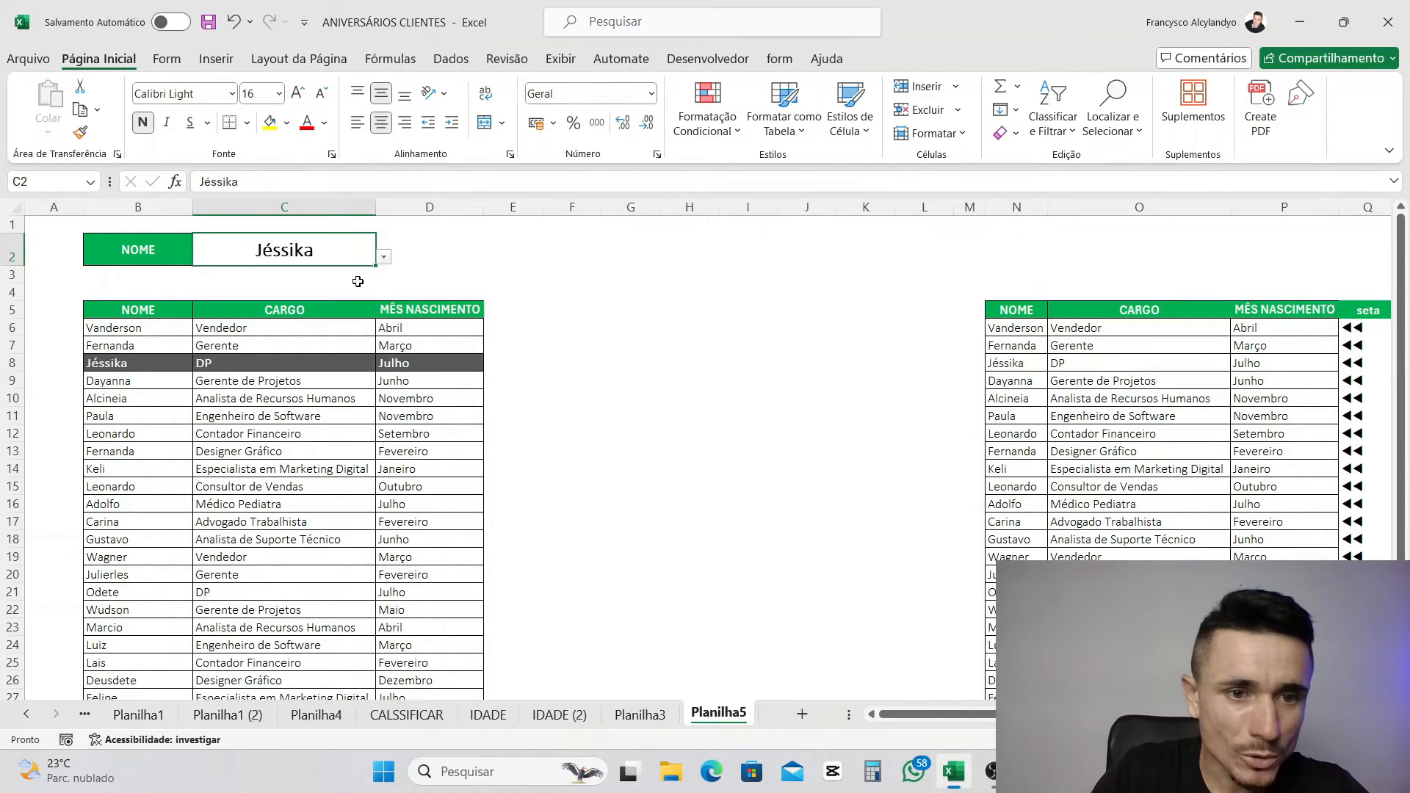
pyautogui.click(383, 259)
pyautogui.click(292, 352)
pyautogui.click(384, 257)
pyautogui.click(290, 398)
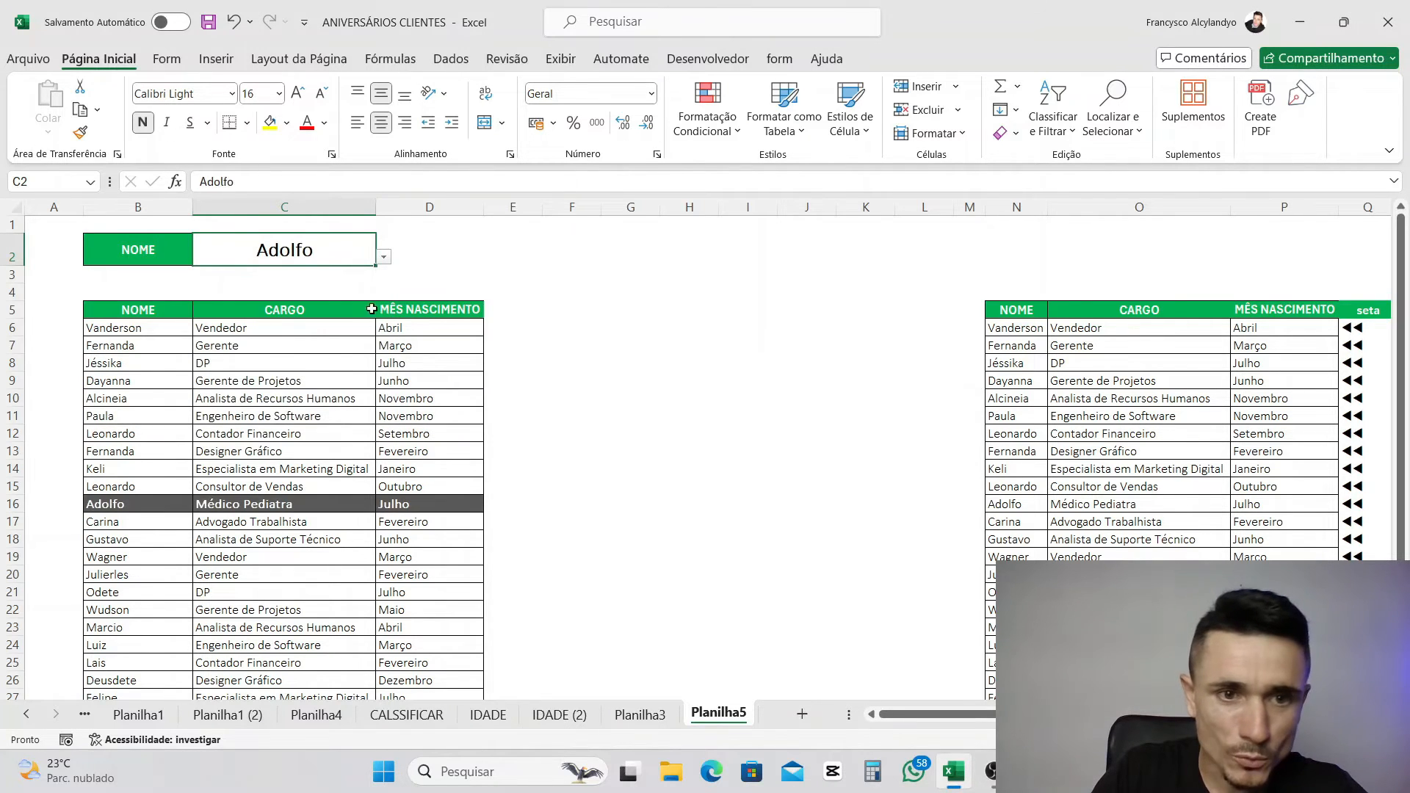
pyautogui.click(384, 257)
pyautogui.click(294, 432)
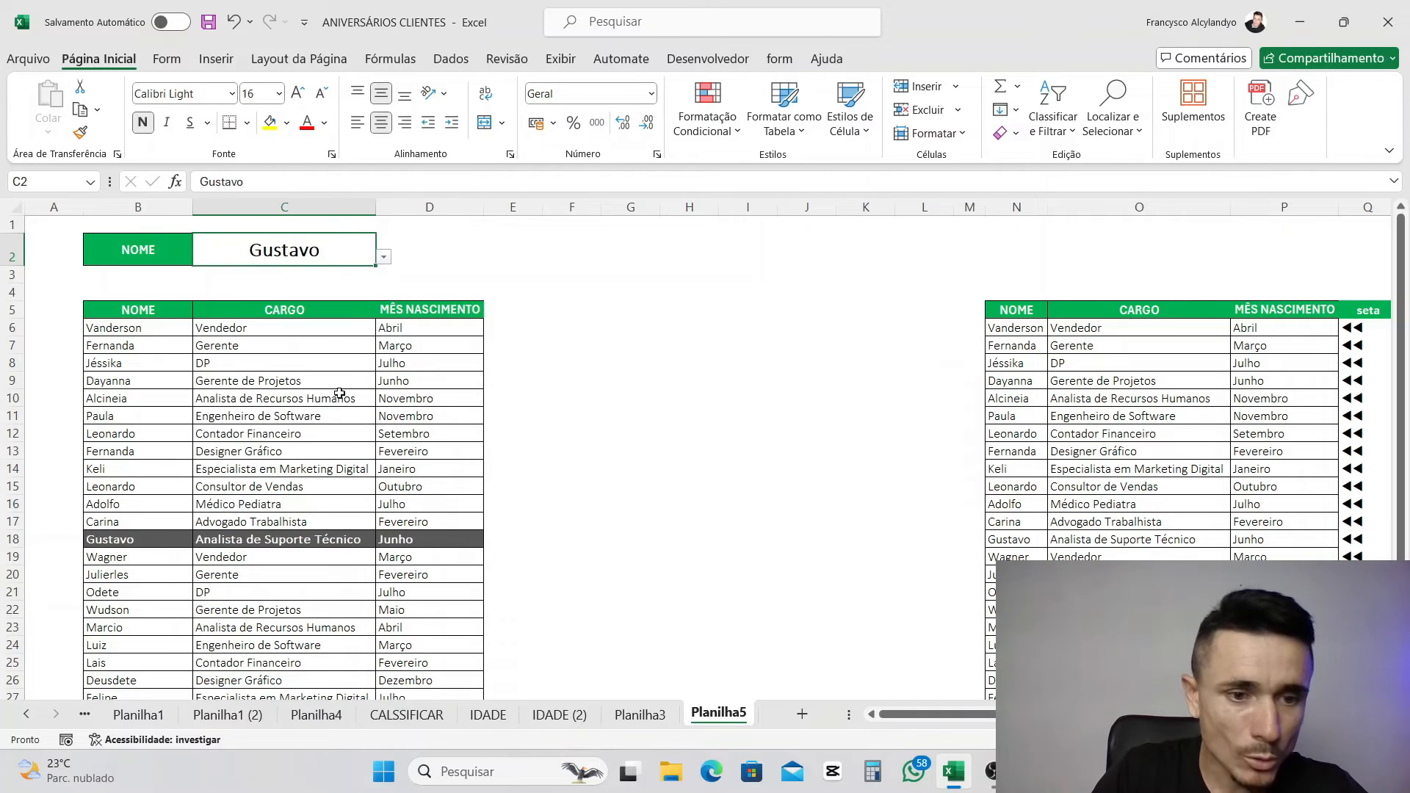
pyautogui.click(383, 258)
pyautogui.click(290, 342)
pyautogui.click(569, 396)
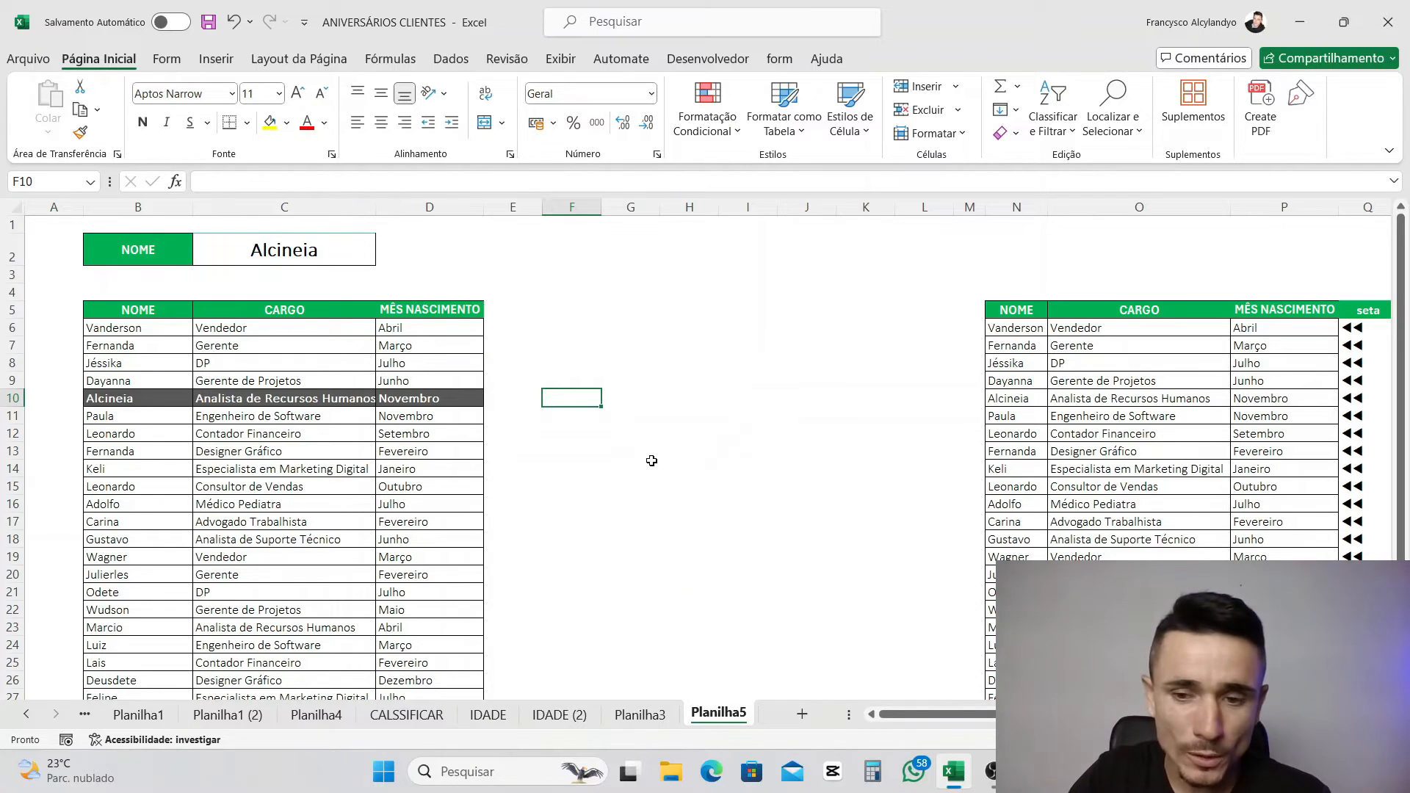
pyautogui.click(476, 401)
pyautogui.click(530, 404)
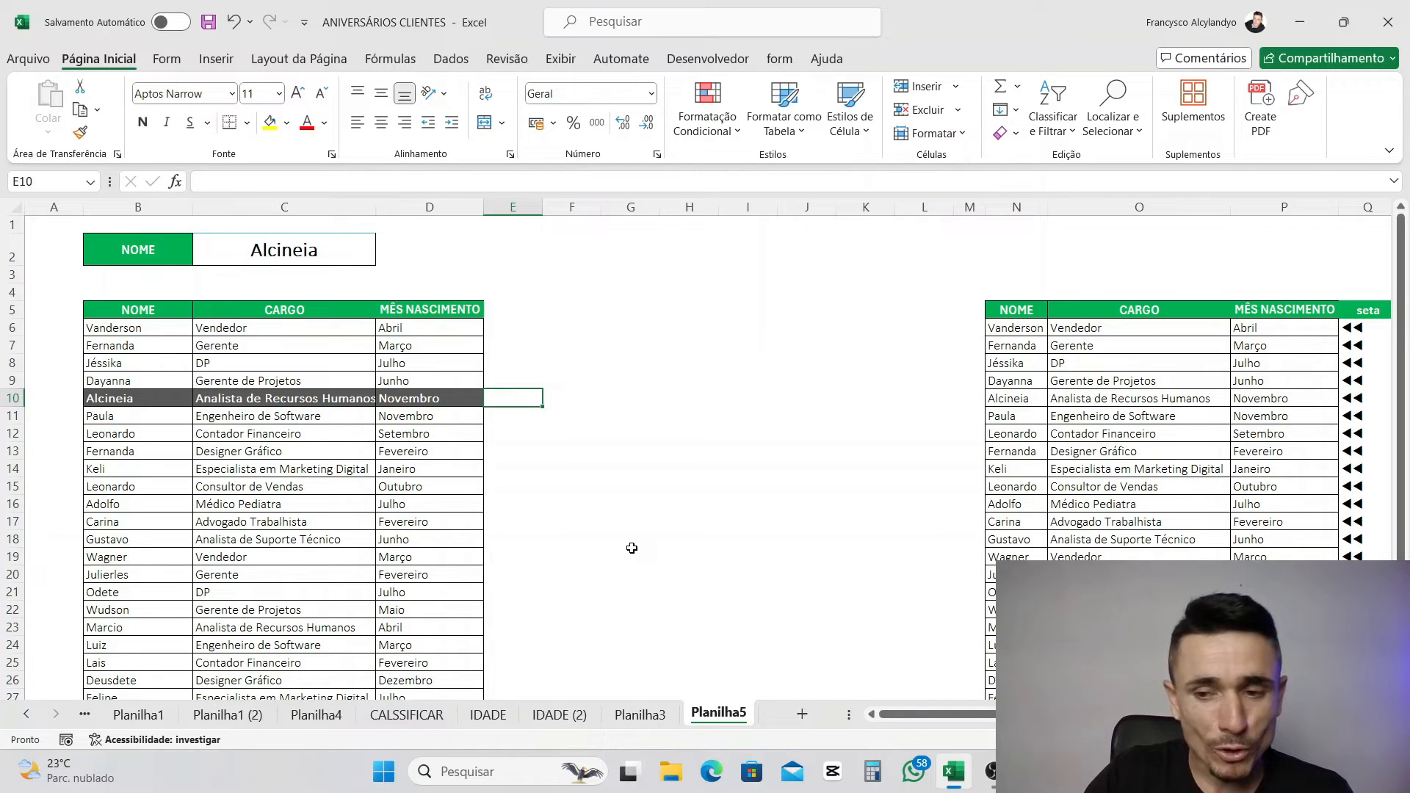
pyautogui.click(629, 559)
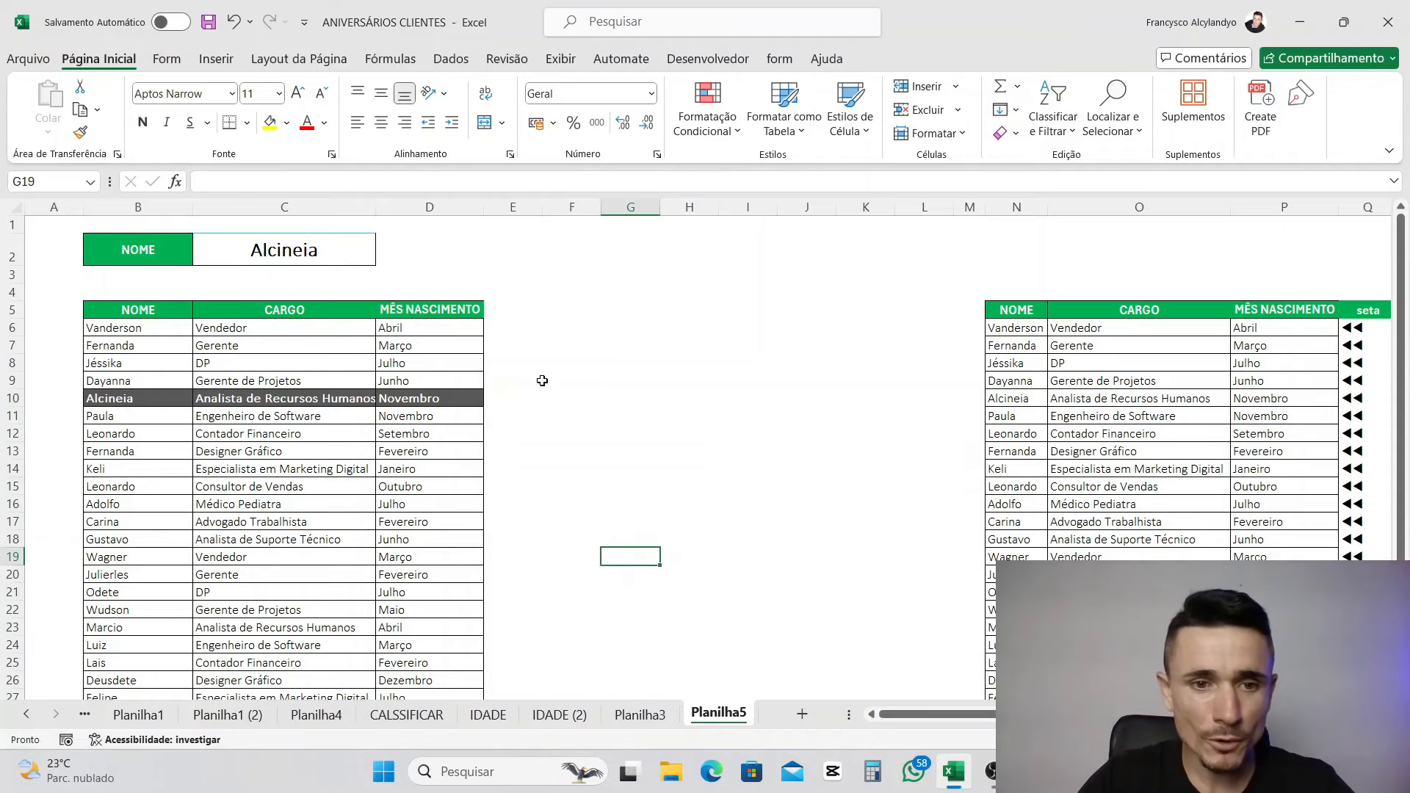
# - Start a PROCX formula in E6, beside the table's first row, with 1 as the lookup value
pyautogui.click(498, 333)
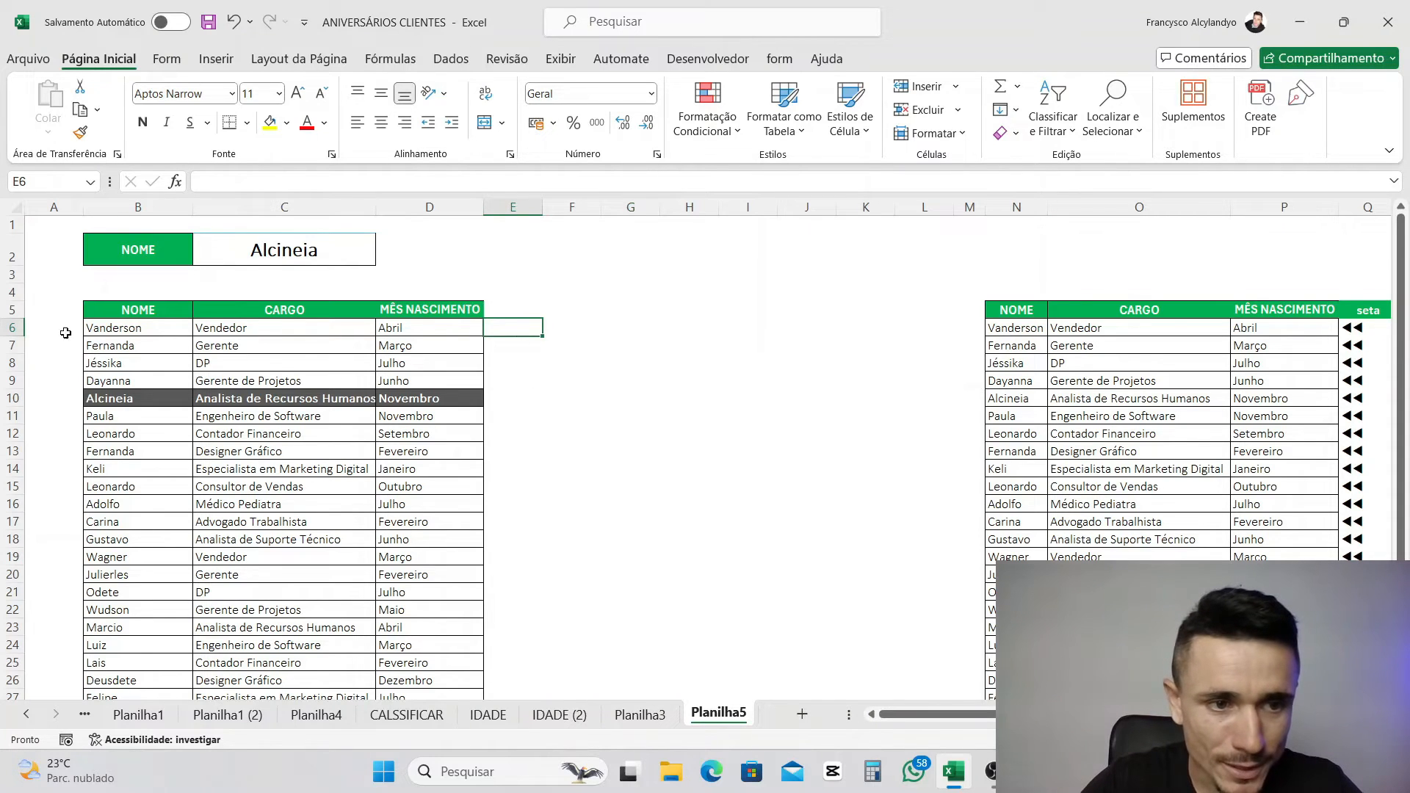
pyautogui.write('=')
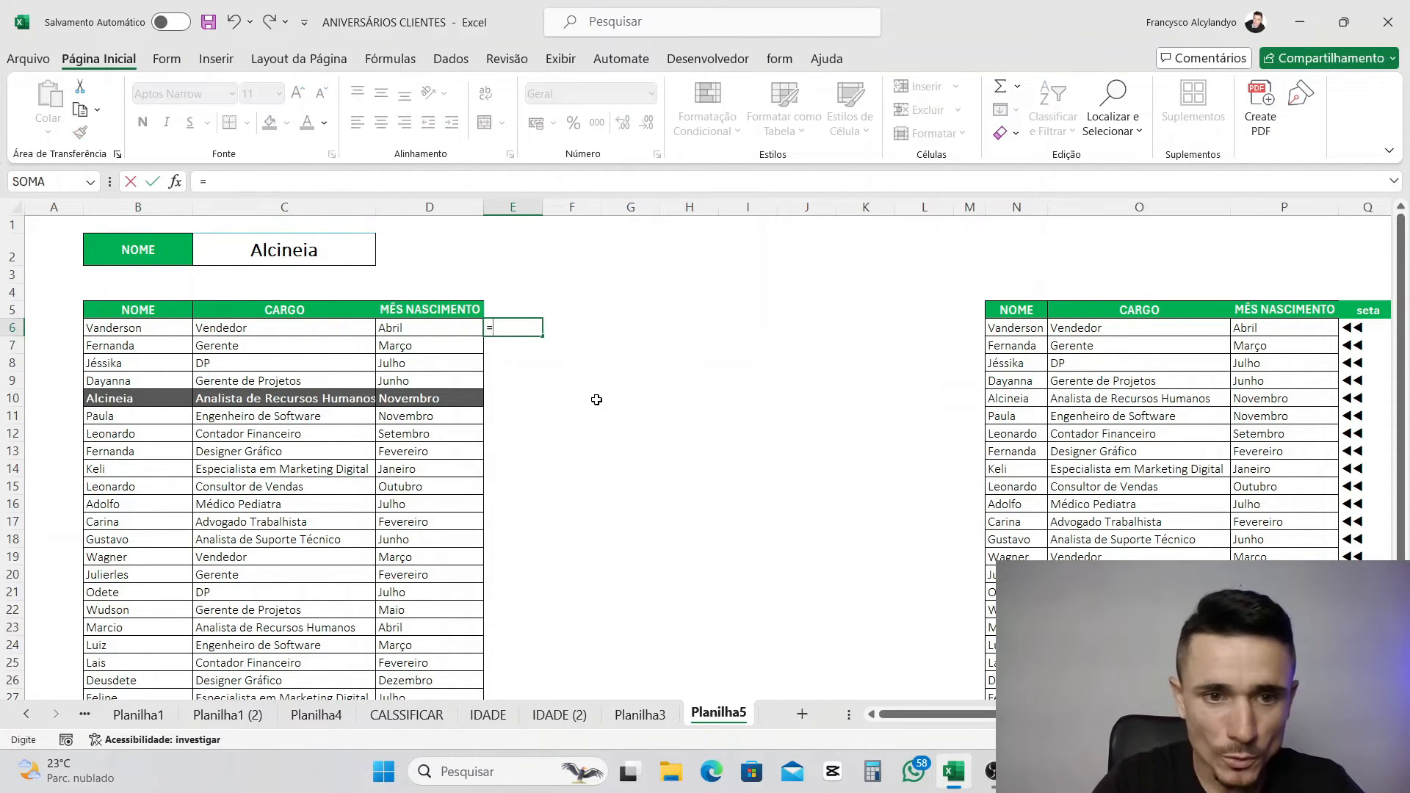
pyautogui.write('proc')
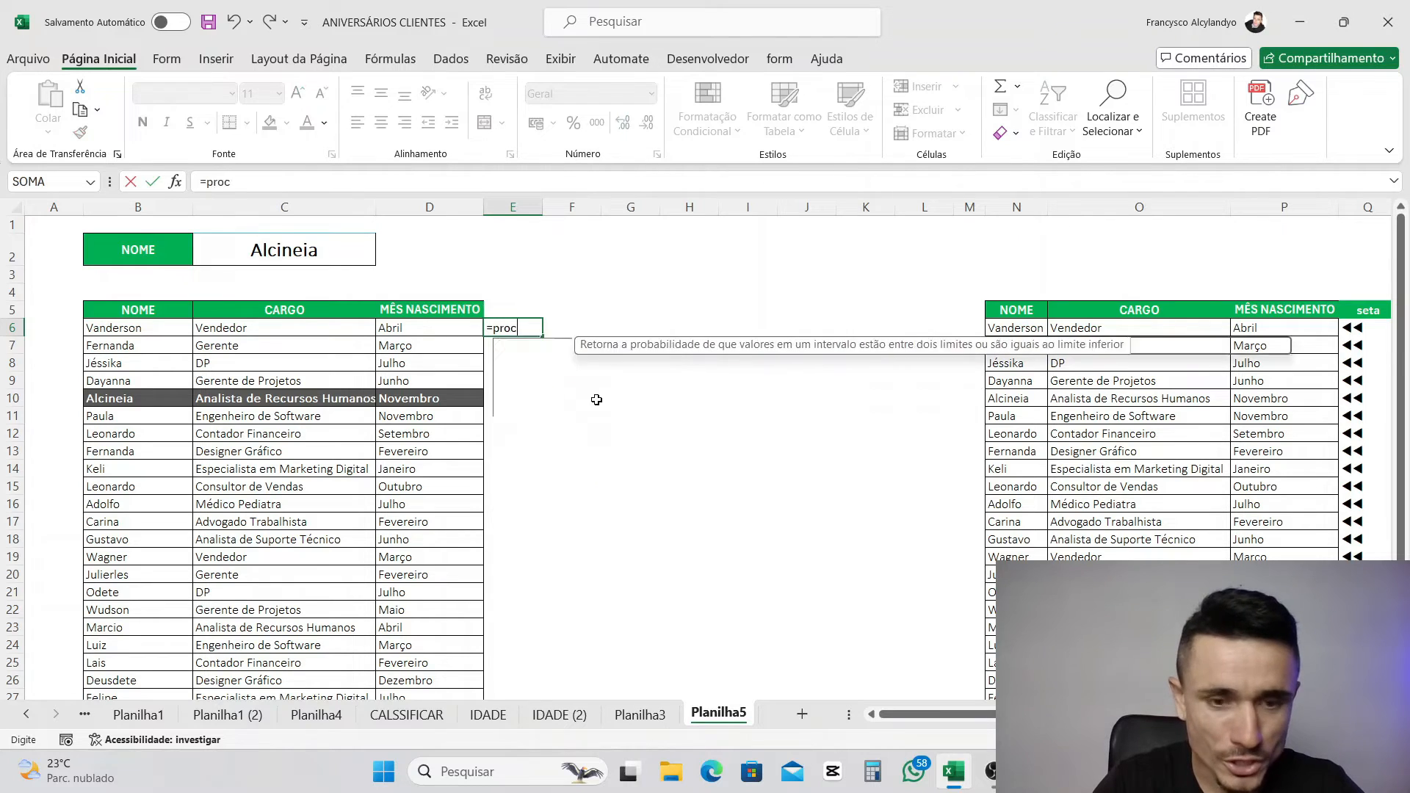
pyautogui.write('x(1')
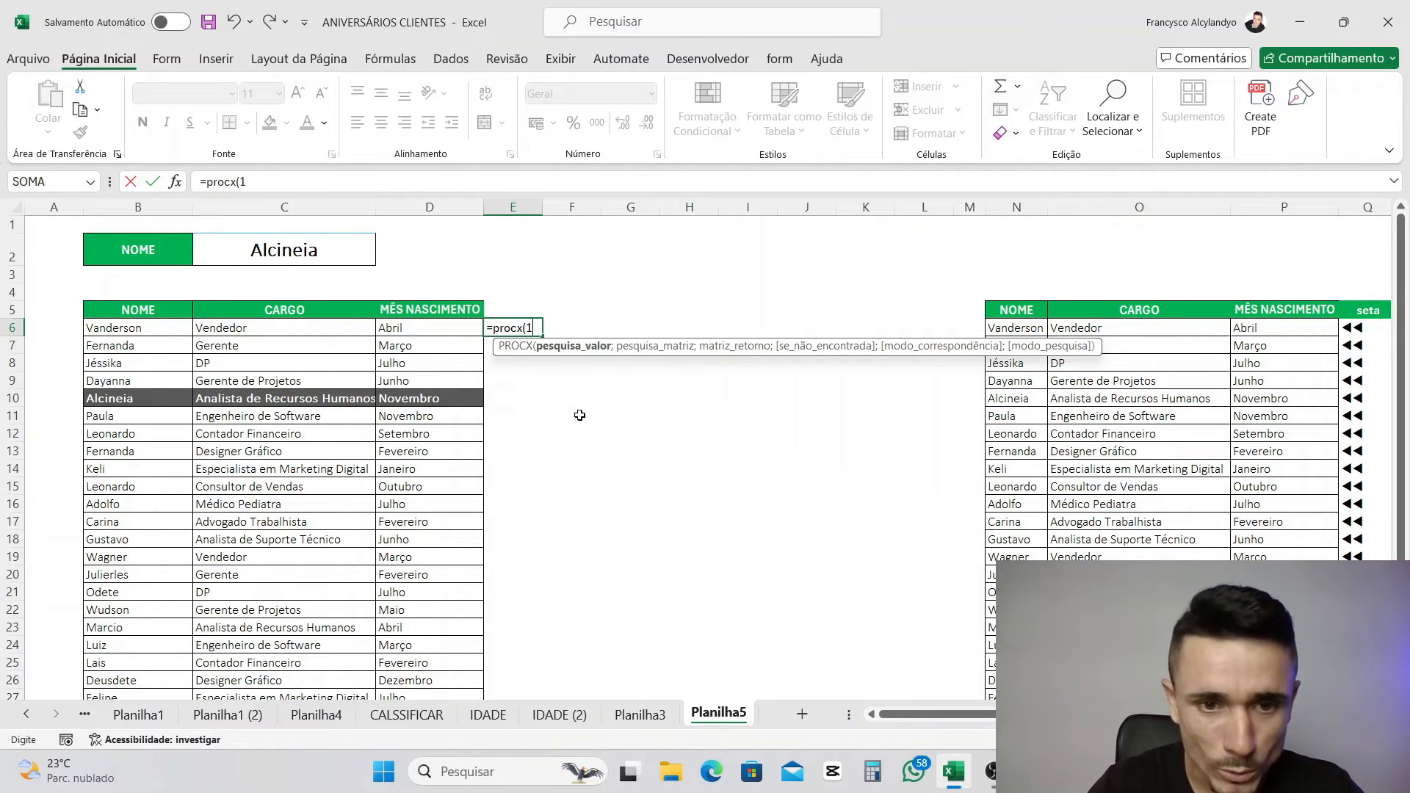
pyautogui.write(';')
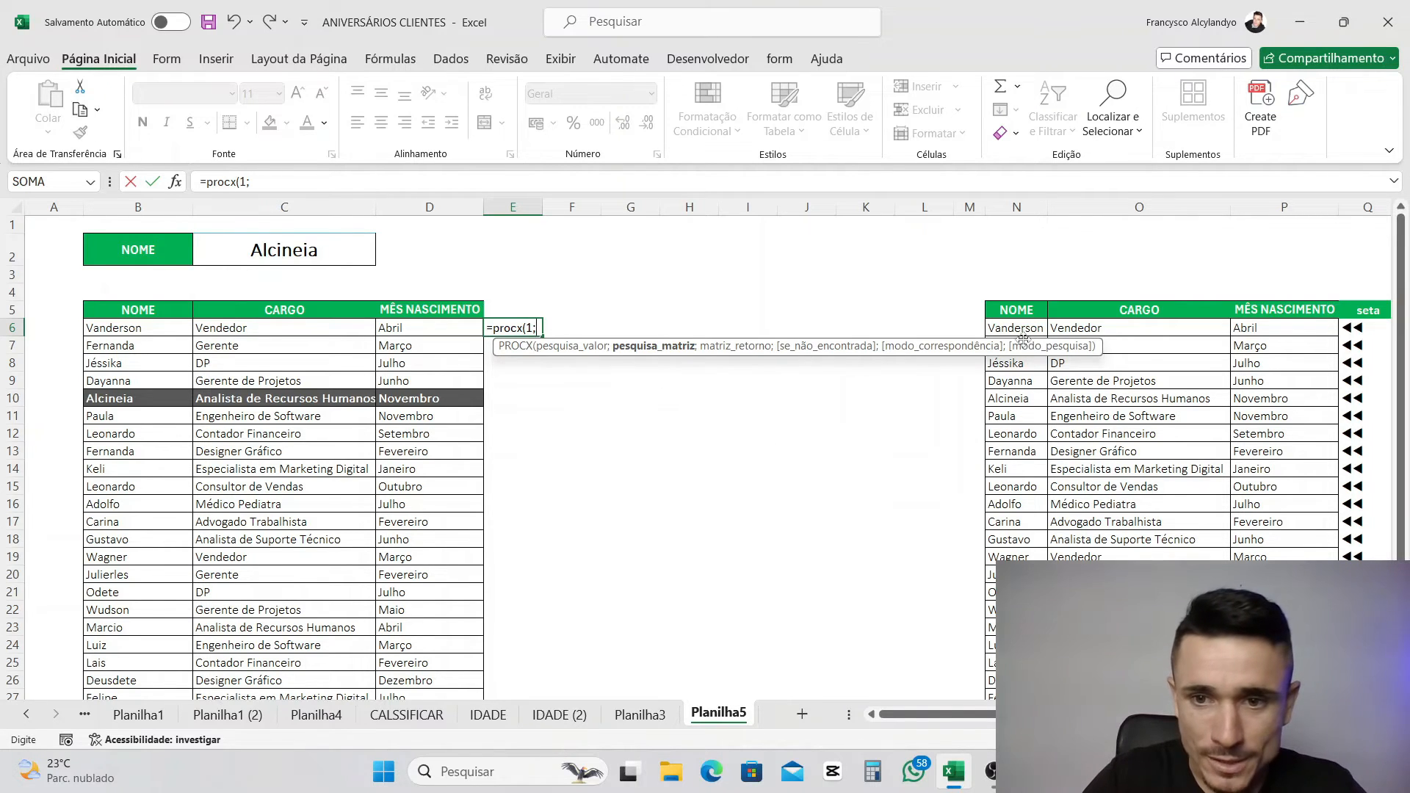
# - Add the first search-array condition ($N$6:$N$31=$C$2) to the PROCX formula, using absolute references and enclosing it in parentheses
pyautogui.moveTo(1022, 327); pyautogui.dragTo(1017, 561)
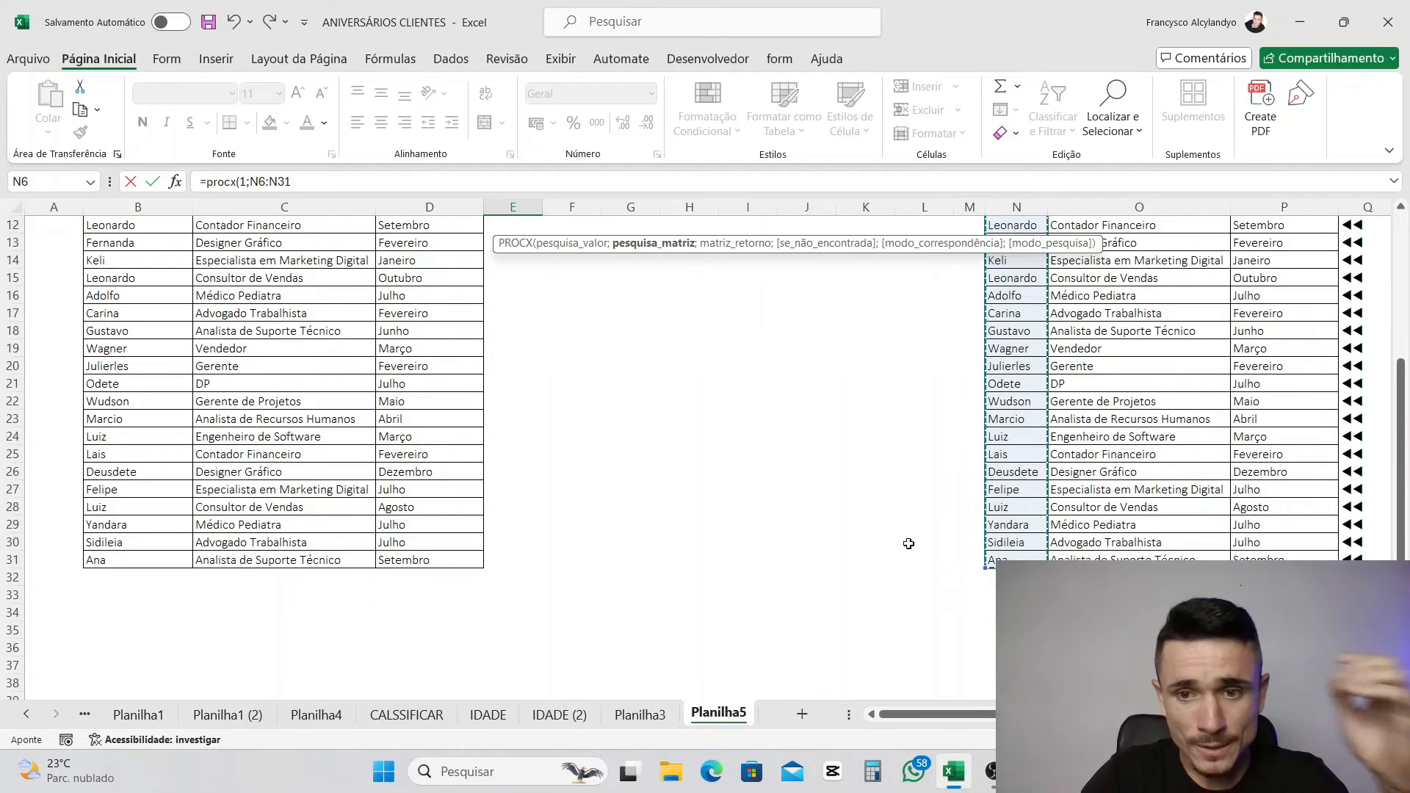
pyautogui.scroll(4, 750, 492)
pyautogui.press('F4')
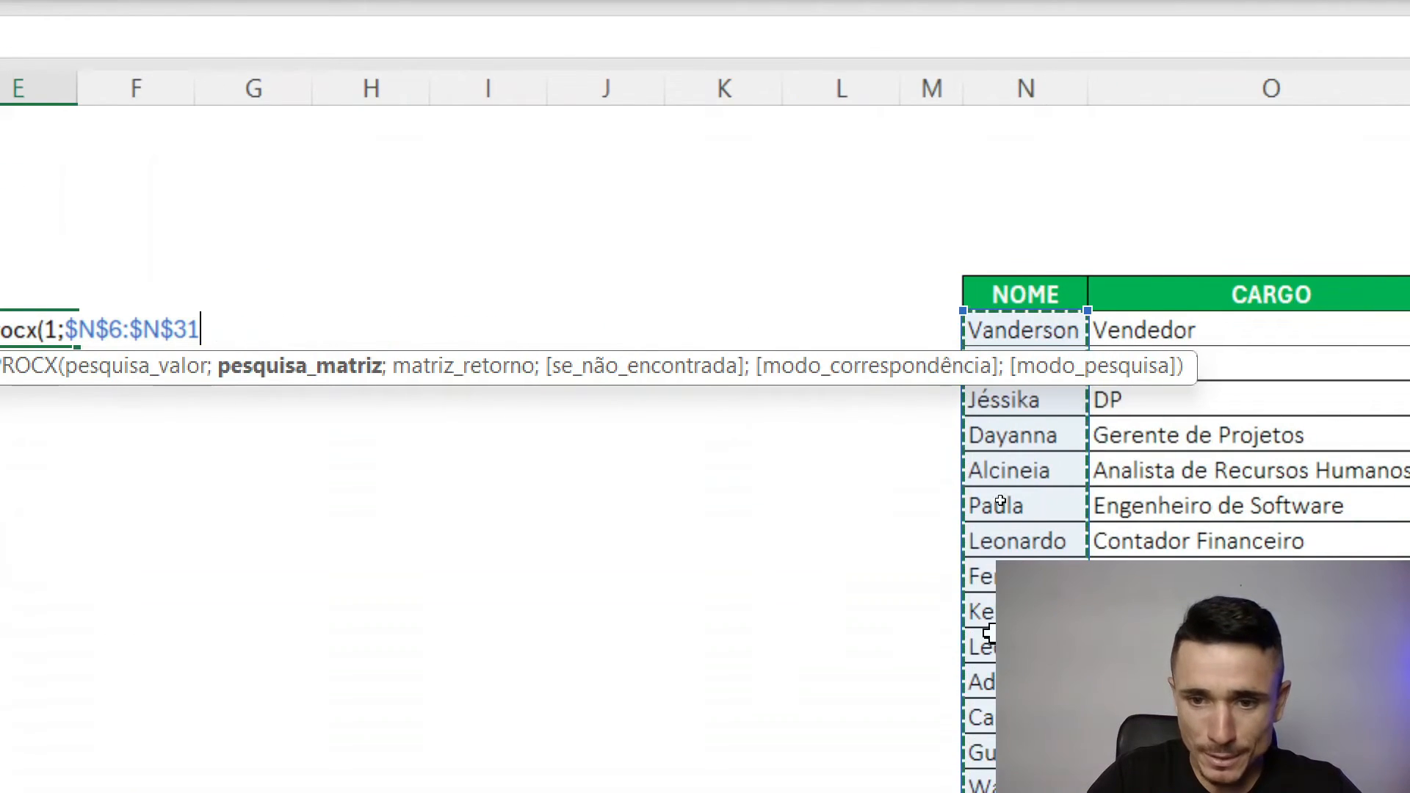
pyautogui.write('=')
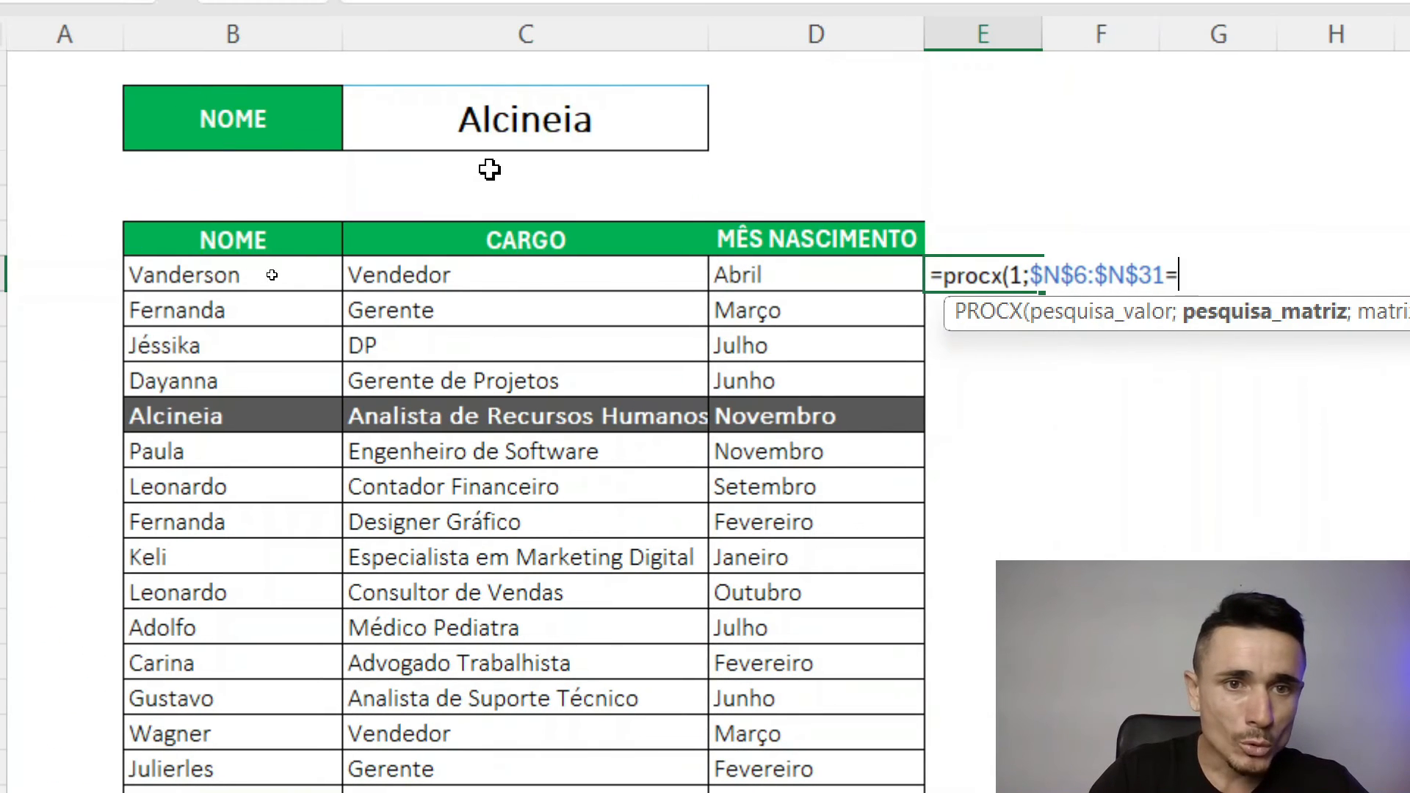
pyautogui.click(530, 134)
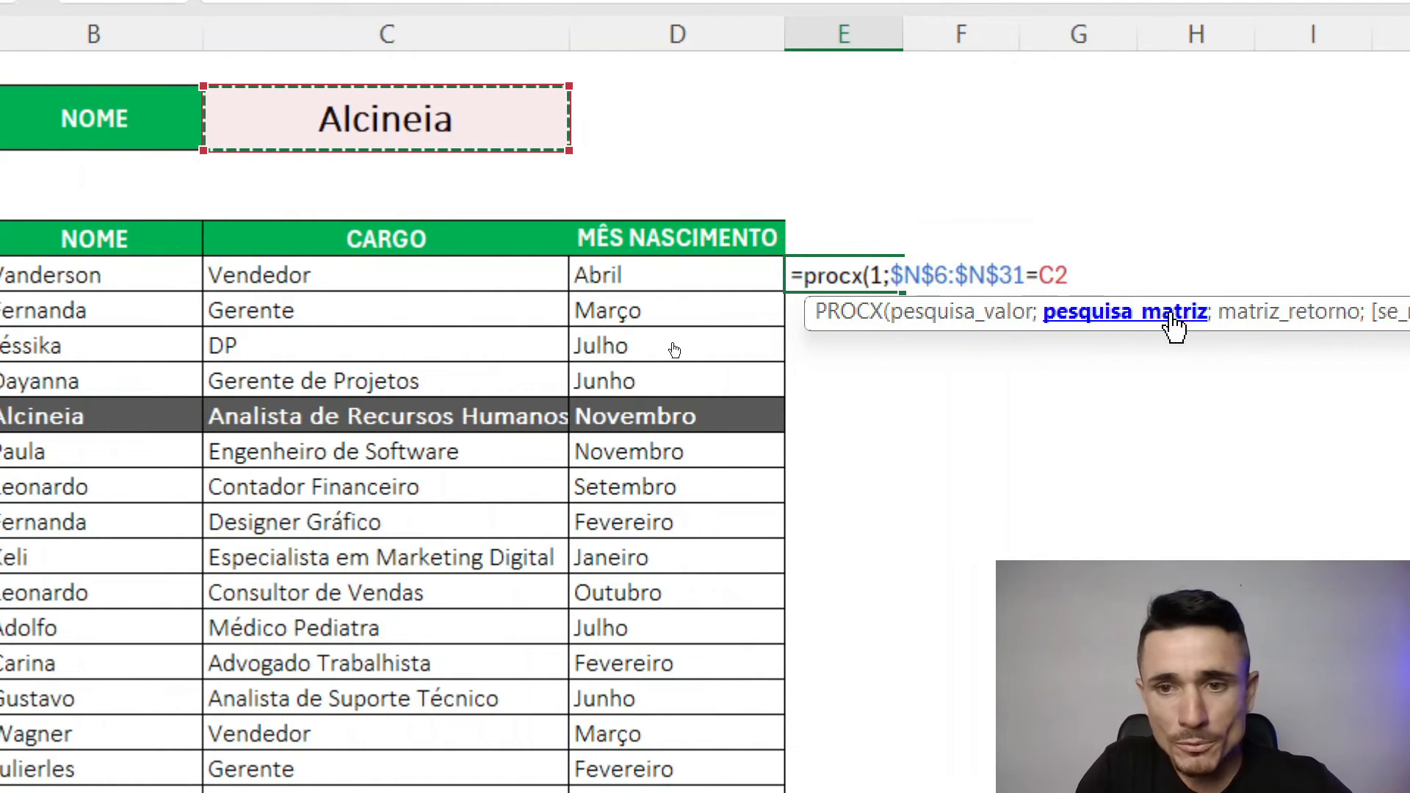
pyautogui.press('F4')
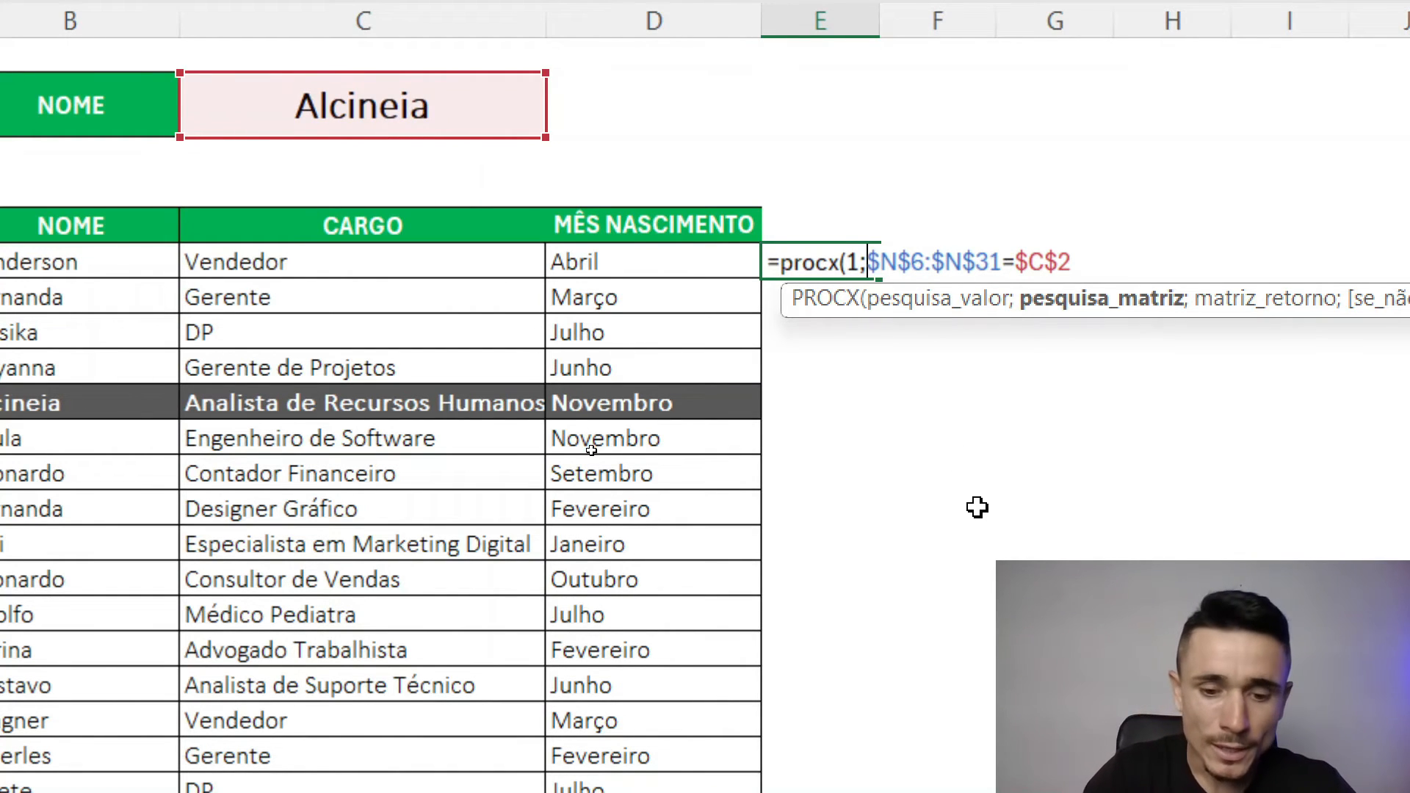
pyautogui.write('(')
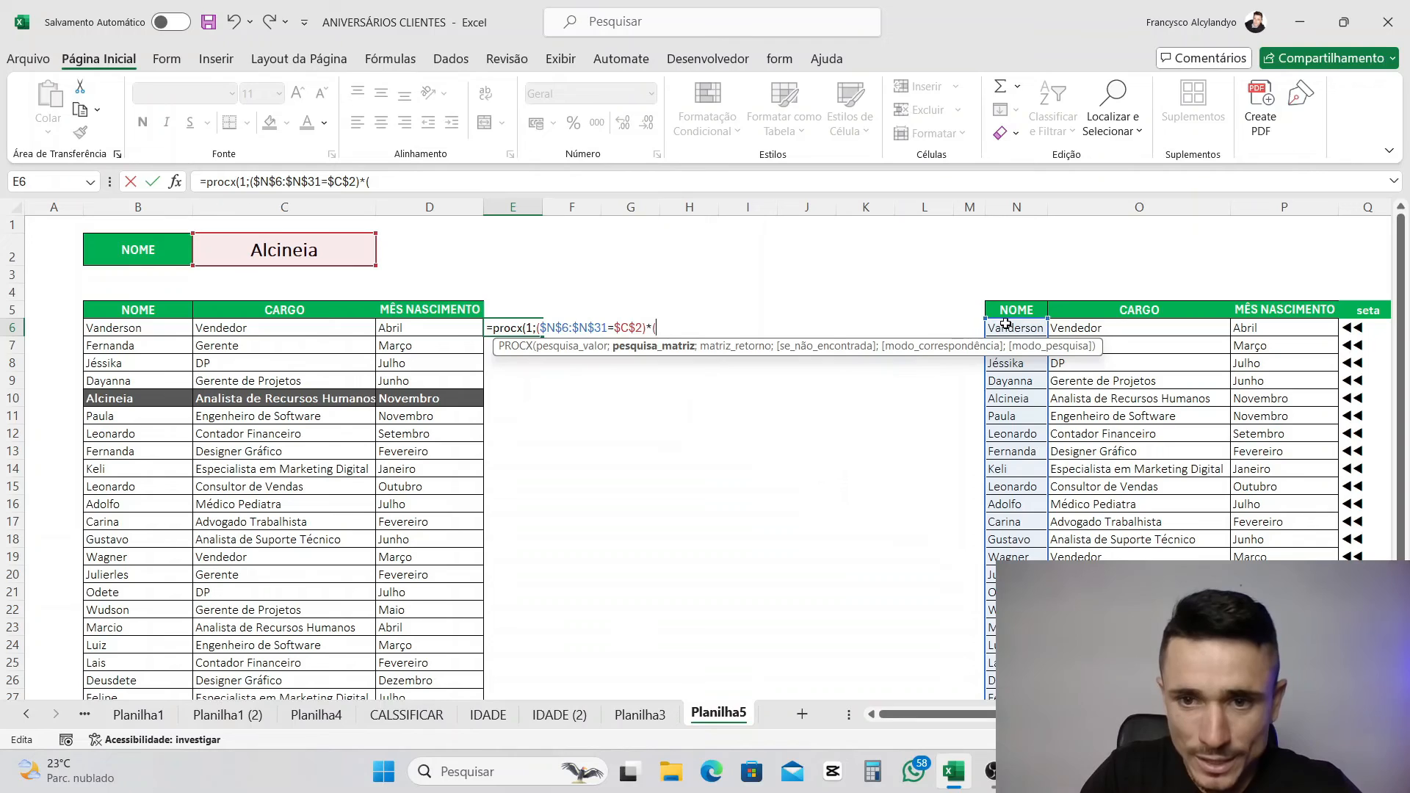
# - Add the second search-array condition ($N$6:$N$31=B6) to the PROCX formula, with an absolute range and a relative B6, closing its parenthesis
pyautogui.moveTo(1006, 324); pyautogui.dragTo(1017, 669)
pyautogui.scroll(1, 745, 379)
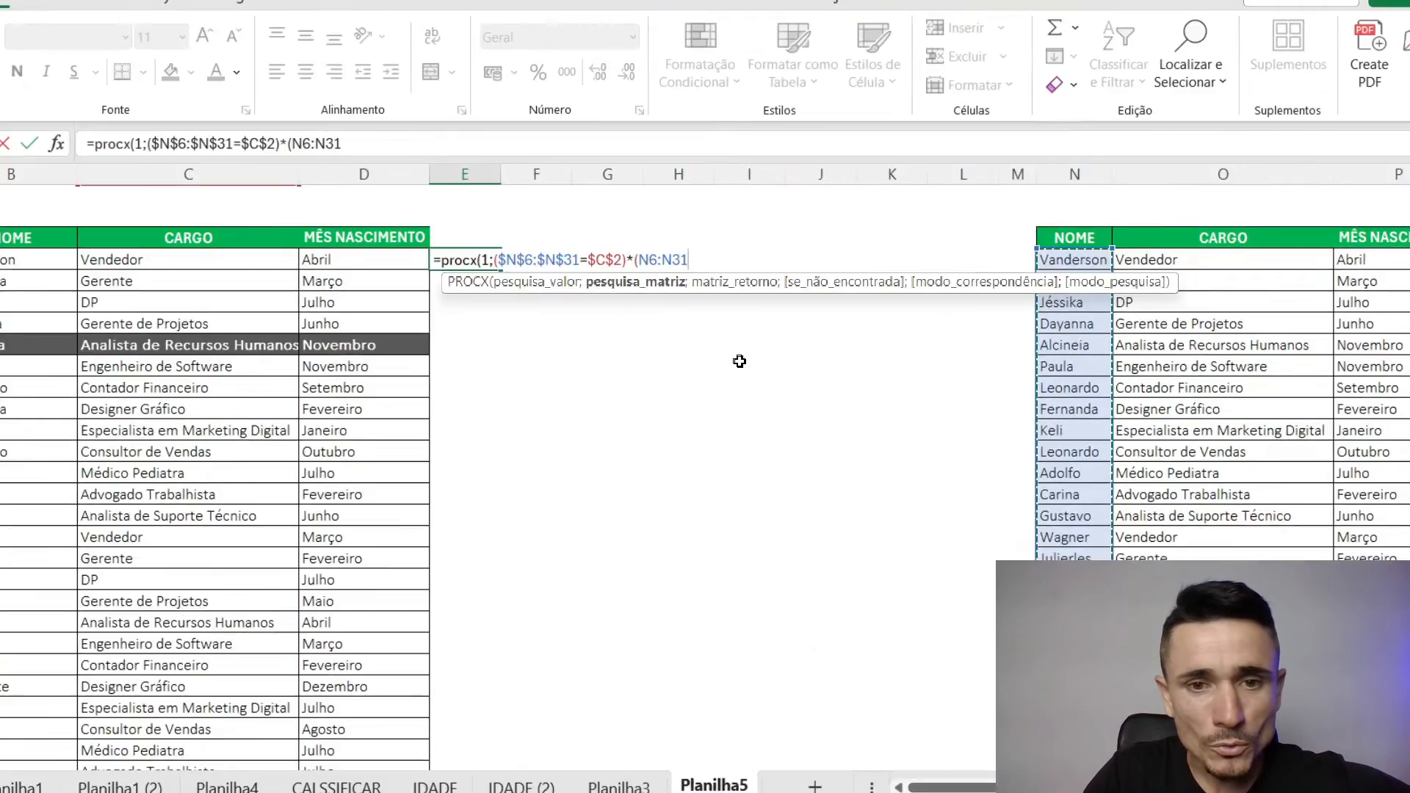
pyautogui.press('F4')
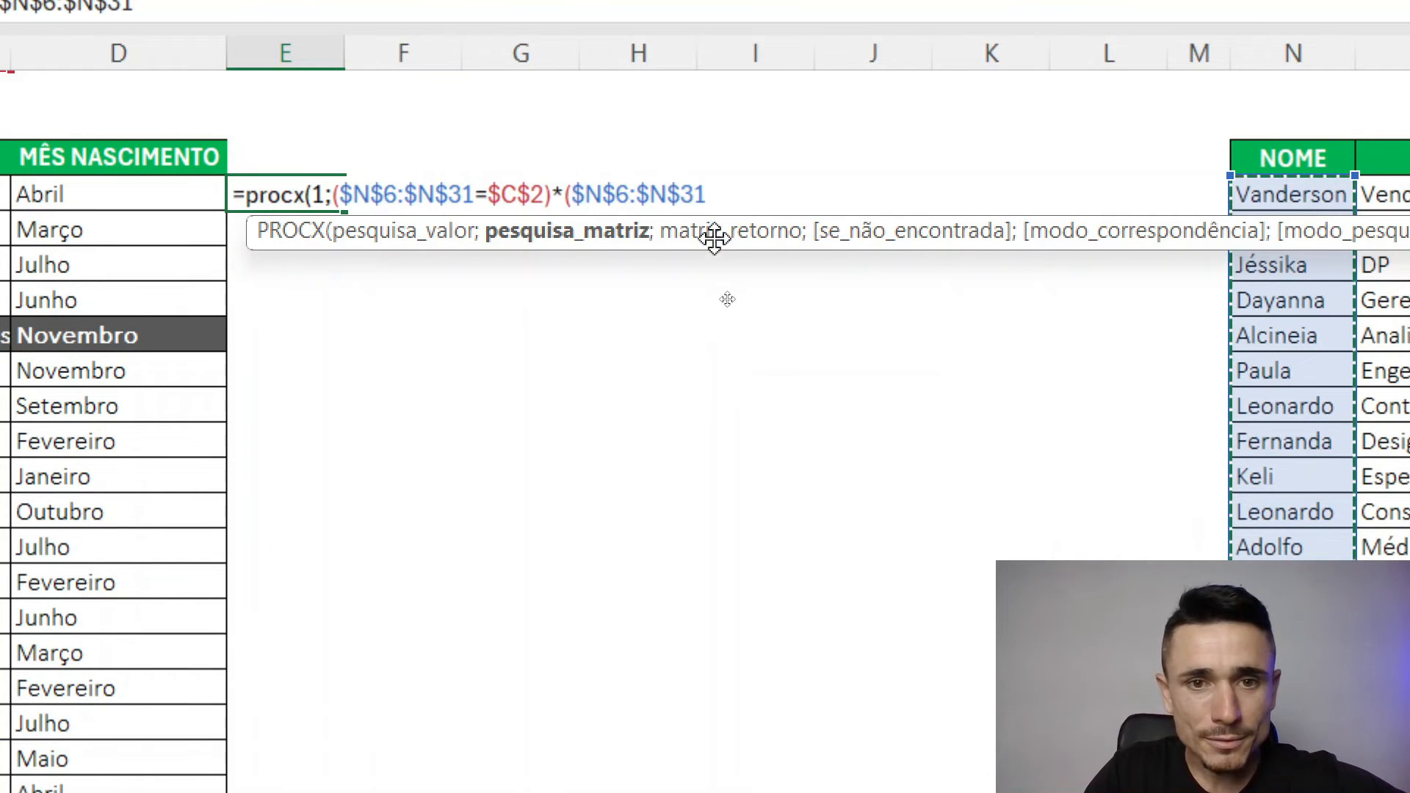
pyautogui.write('=')
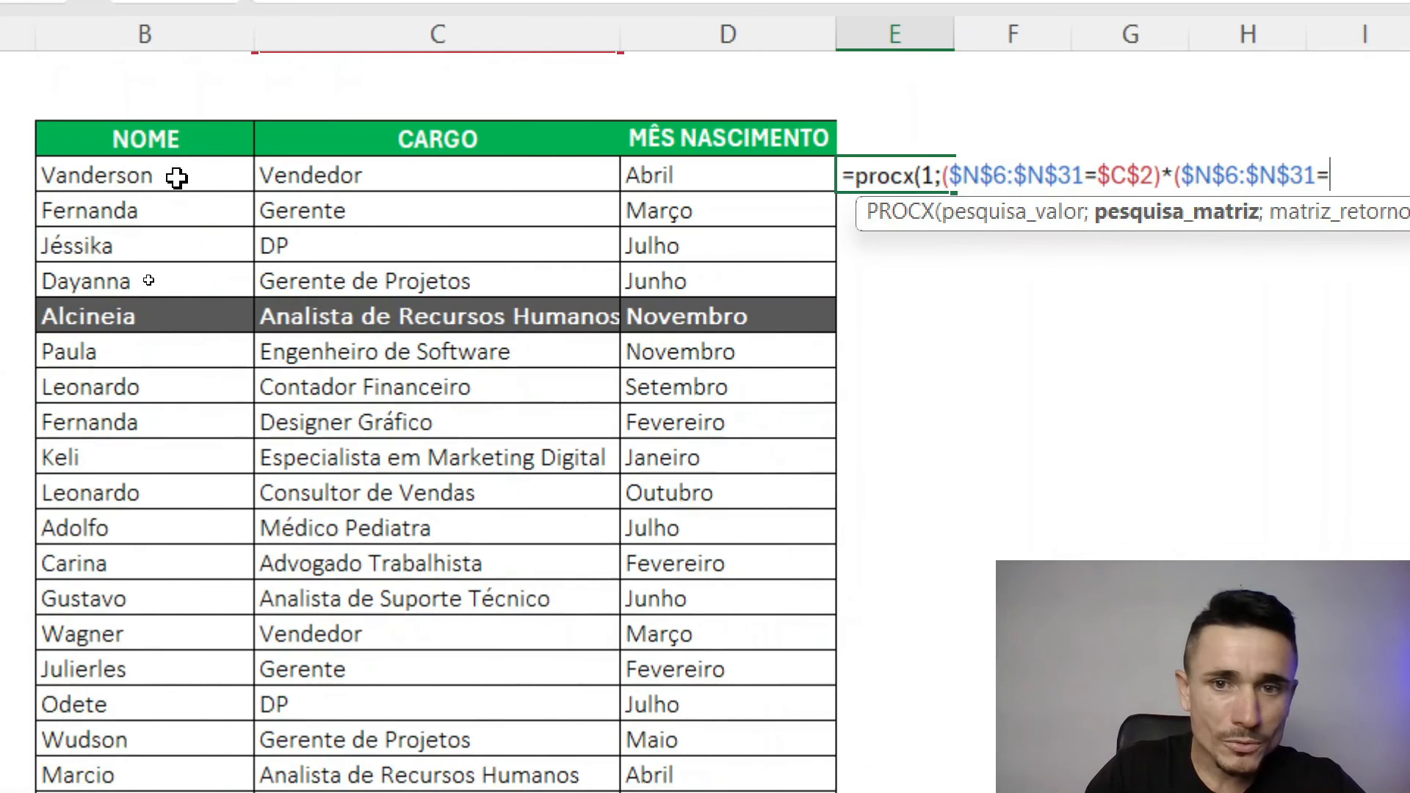
pyautogui.click(205, 179)
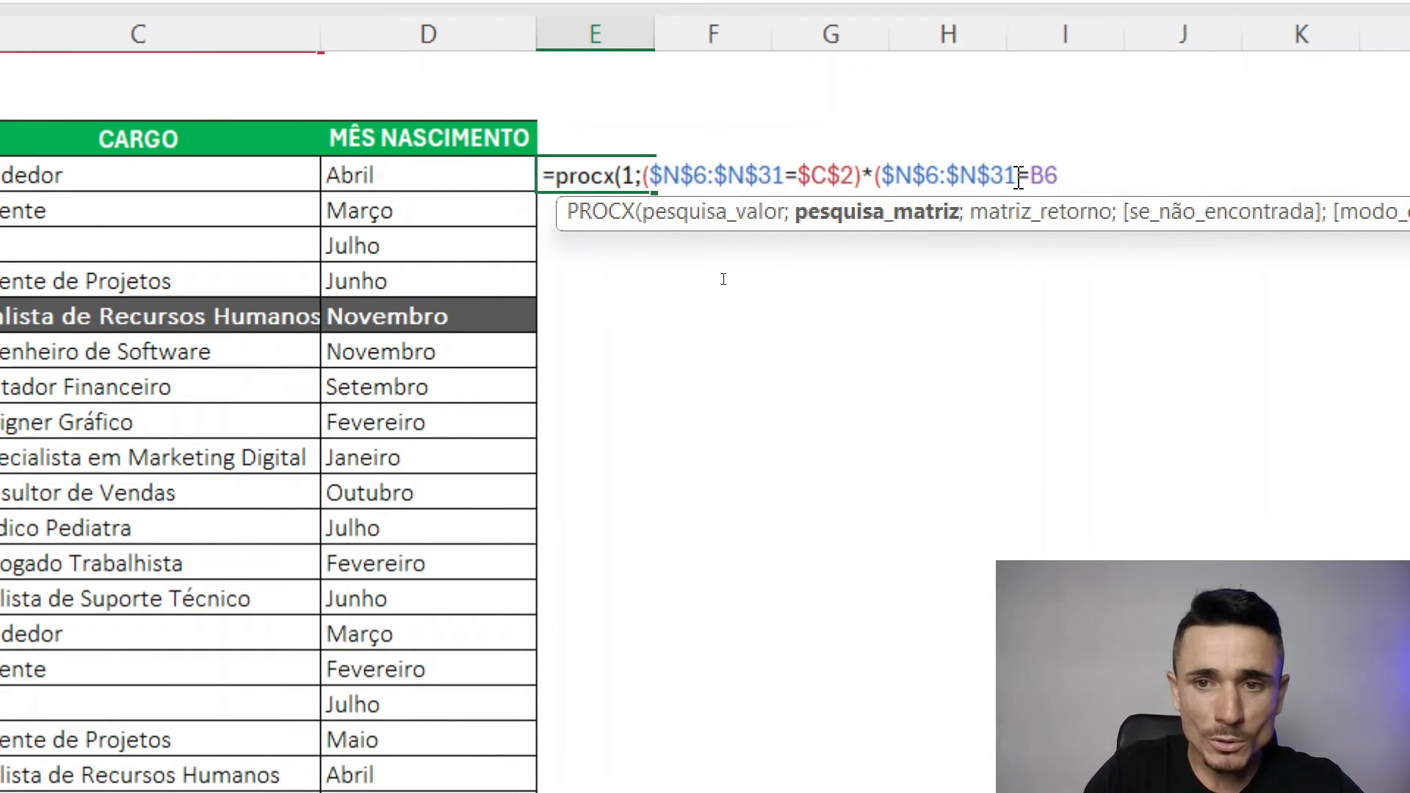
pyautogui.doubleClick(1046, 172)
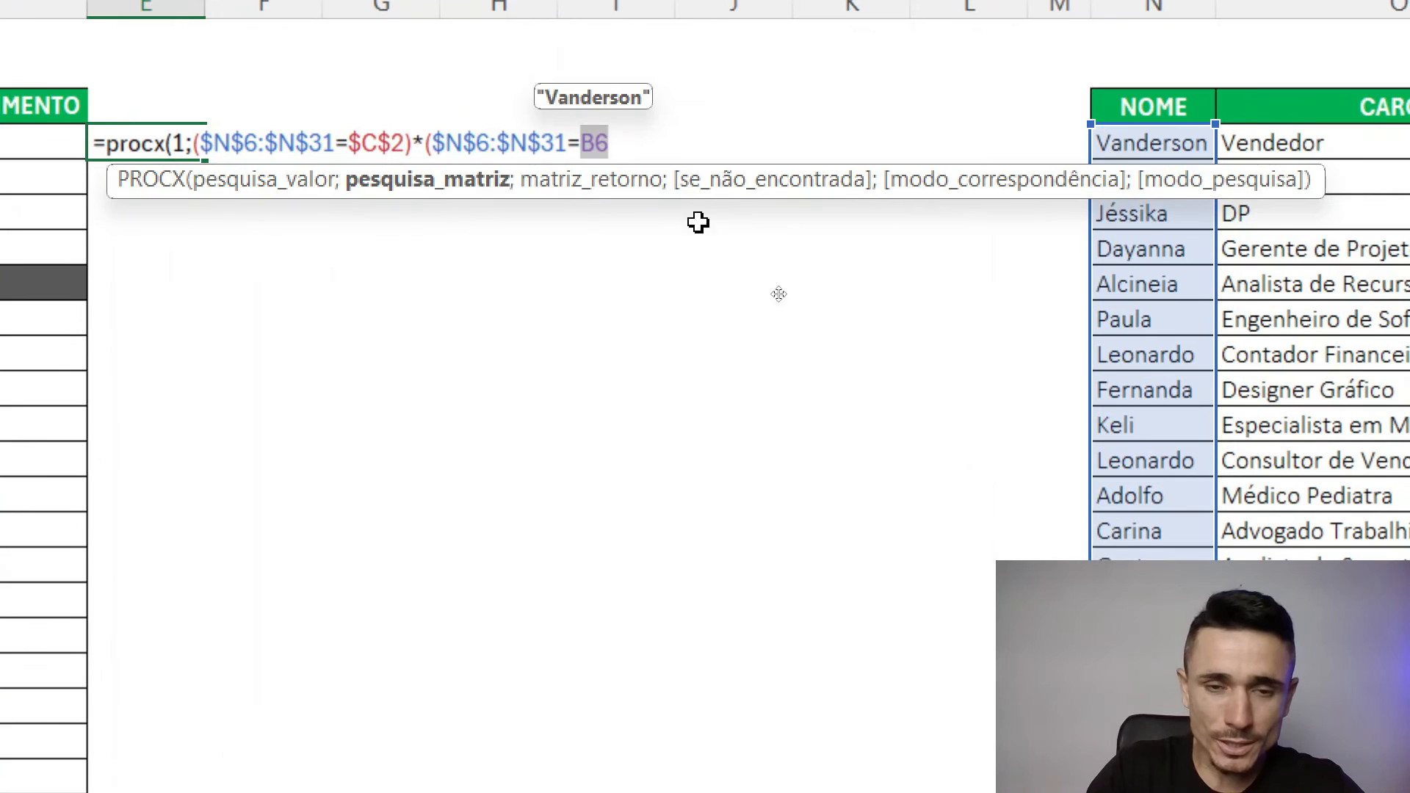
pyautogui.click(662, 139)
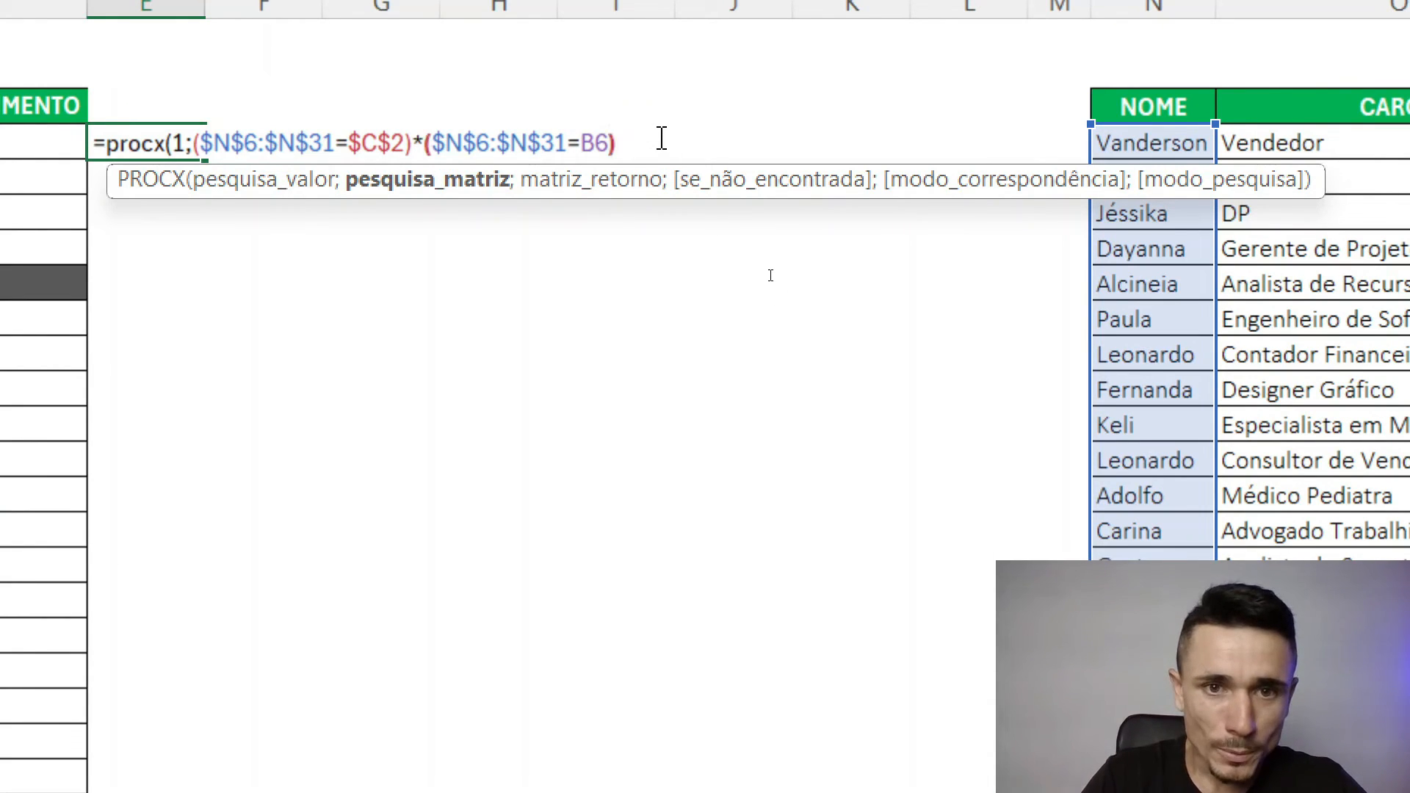
# - Set the arrow column $Q$6:$Q$31 as the PROCX return array with absolute references and complete the formula in E6
pyautogui.write(';')
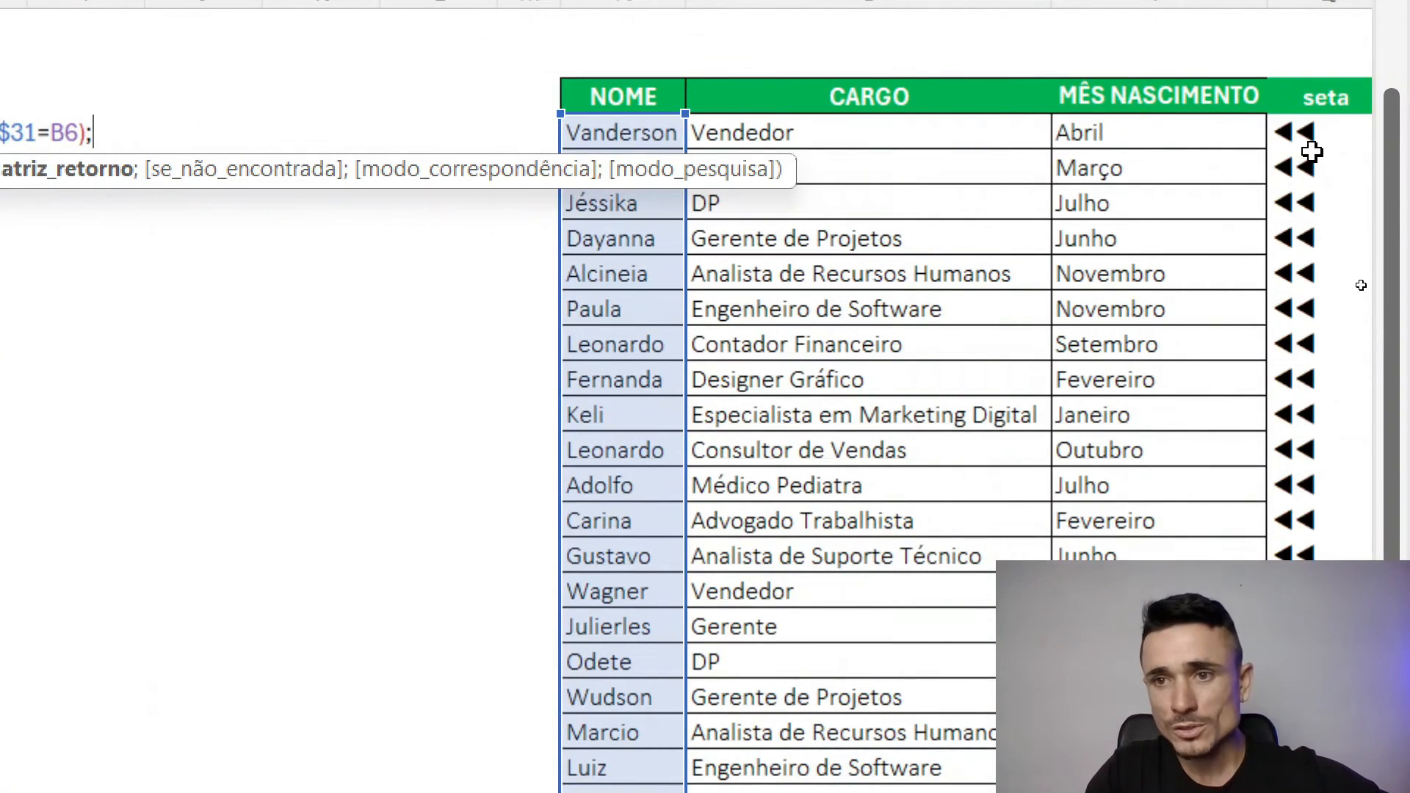
pyautogui.click(1359, 277)
pyautogui.moveTo(1308, 130); pyautogui.dragTo(1055, 778)
pyautogui.moveTo(1035, 650); pyautogui.dragTo(989, 557)
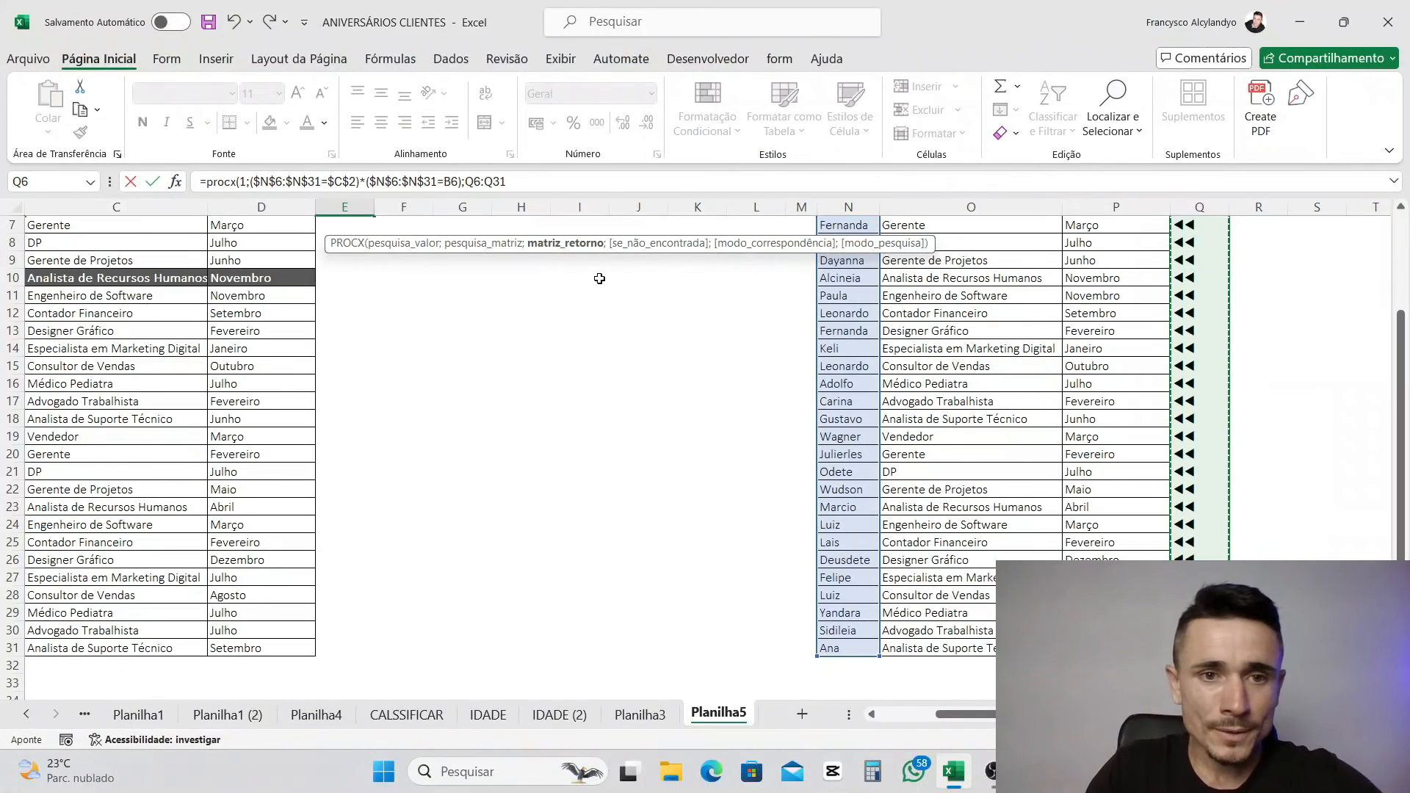
pyautogui.scroll(3, 646, 265)
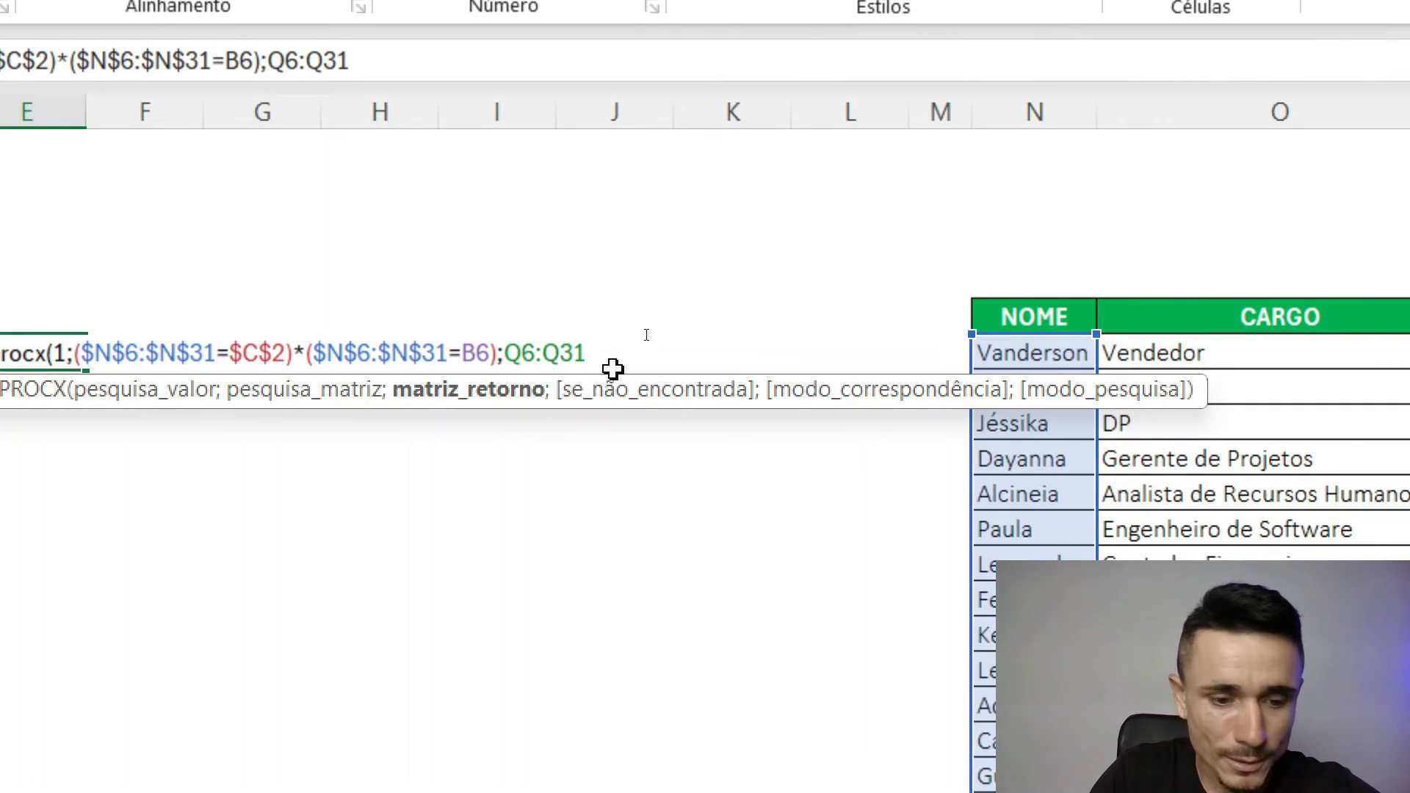
pyautogui.press('F4')
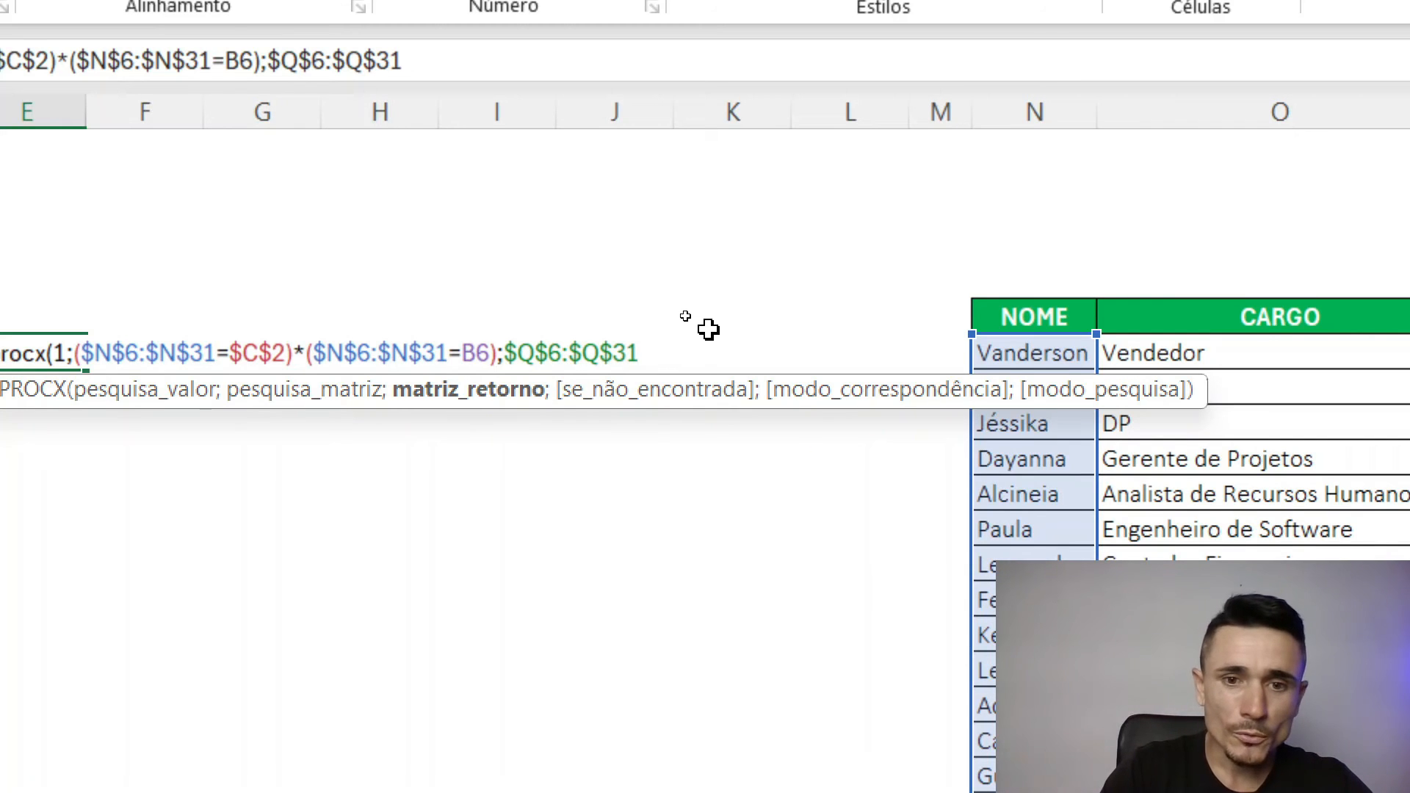
pyautogui.write(')')
pyautogui.press('Return')
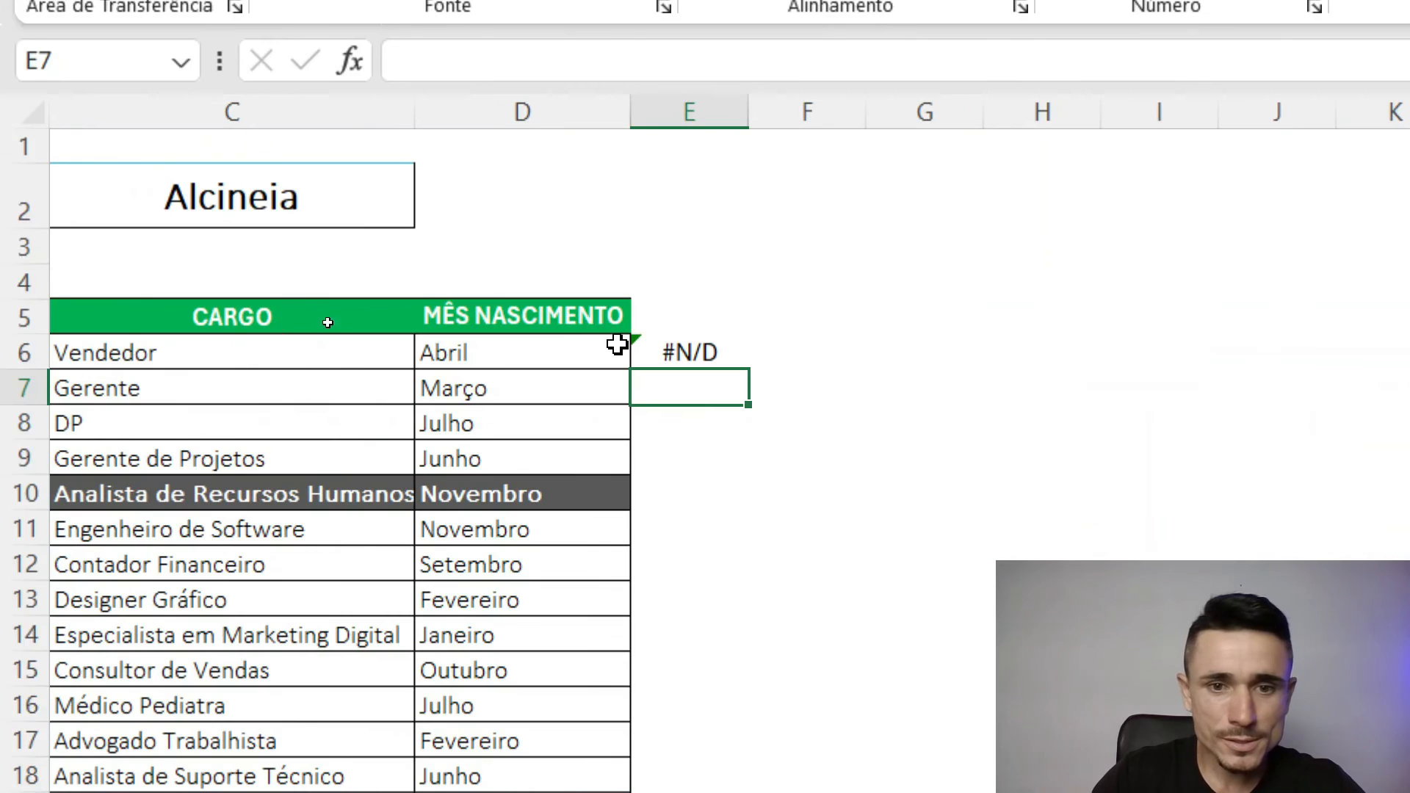
# - Test the E6 formula by choosing the first row's name and then another name from the NOME list in C2
pyautogui.click(664, 342)
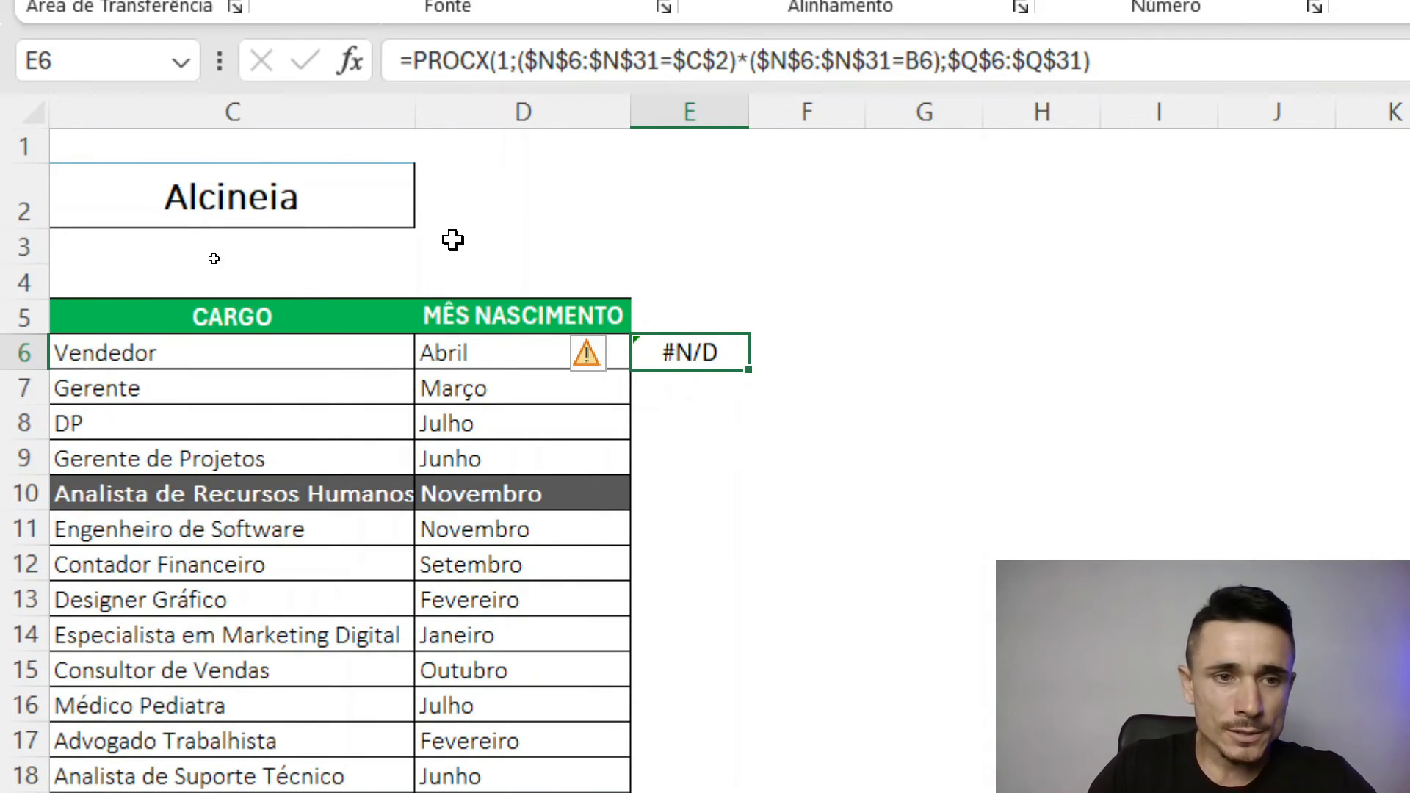
pyautogui.click(266, 197)
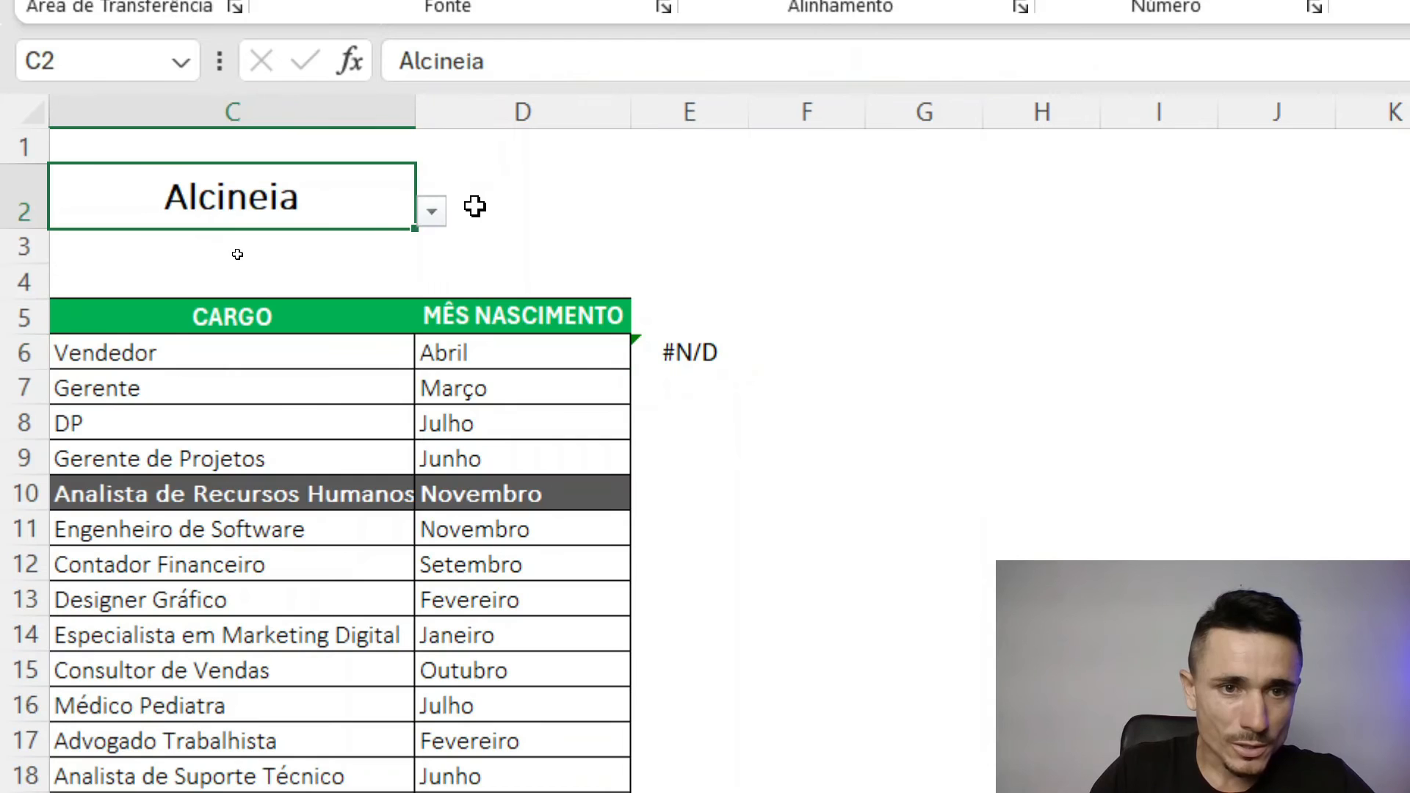
pyautogui.click(433, 212)
pyautogui.click(367, 245)
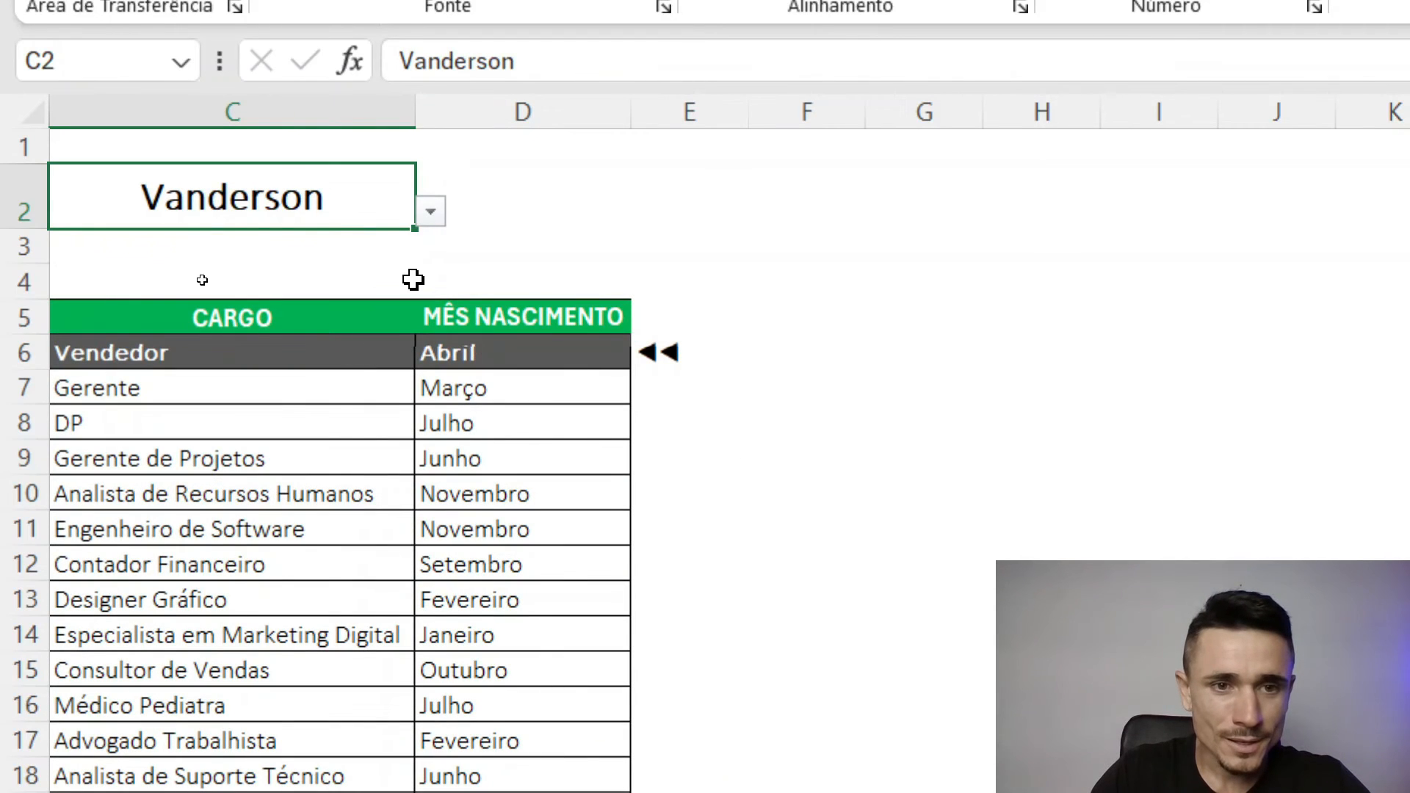
pyautogui.click(432, 212)
pyautogui.click(304, 309)
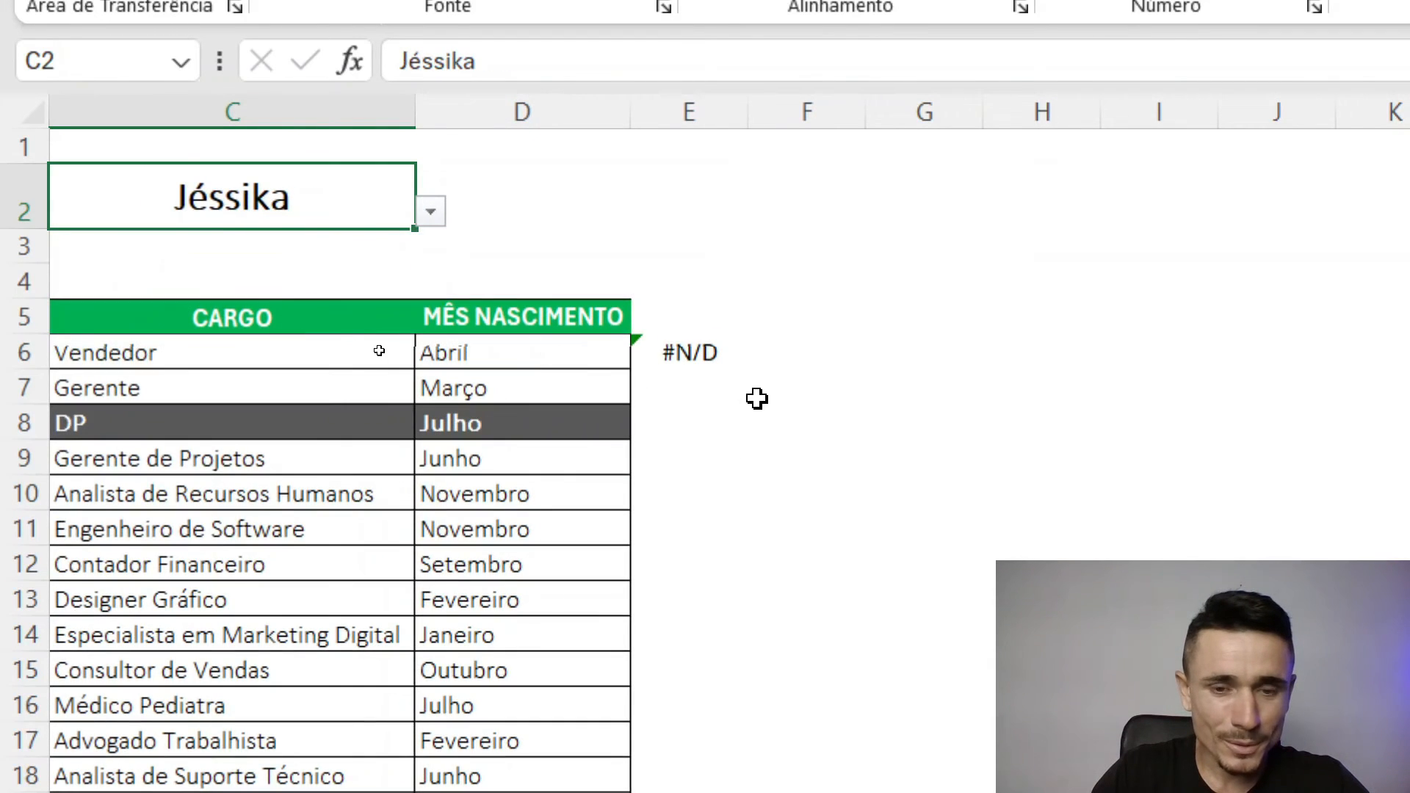
# - Fill the PROCX formula from E6 down beside all the table rows and check the copied formula in E8
pyautogui.click(674, 353)
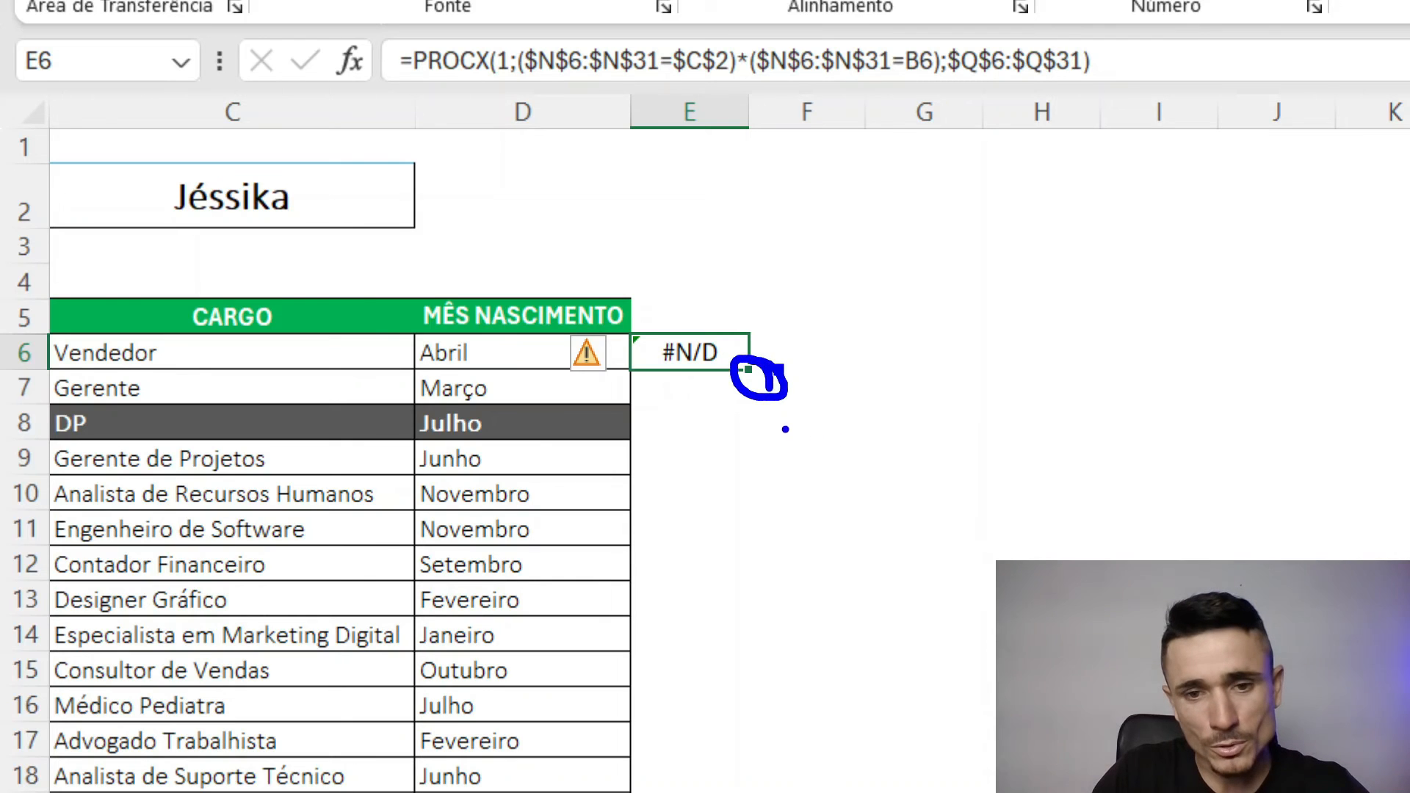
pyautogui.press('Escape')
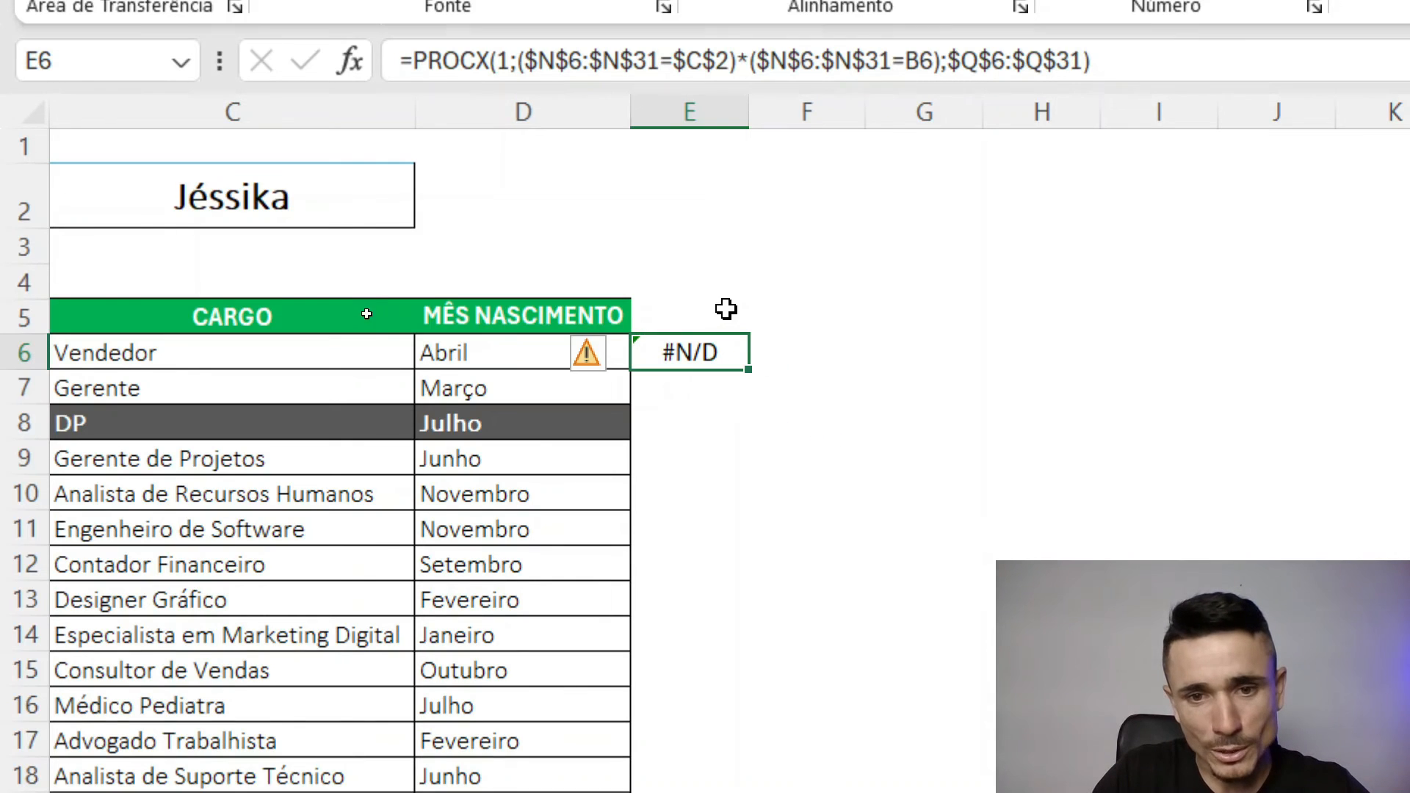
pyautogui.doubleClick(748, 371)
pyautogui.scroll(-2, 725, 266)
pyautogui.scroll(2, 703, 283)
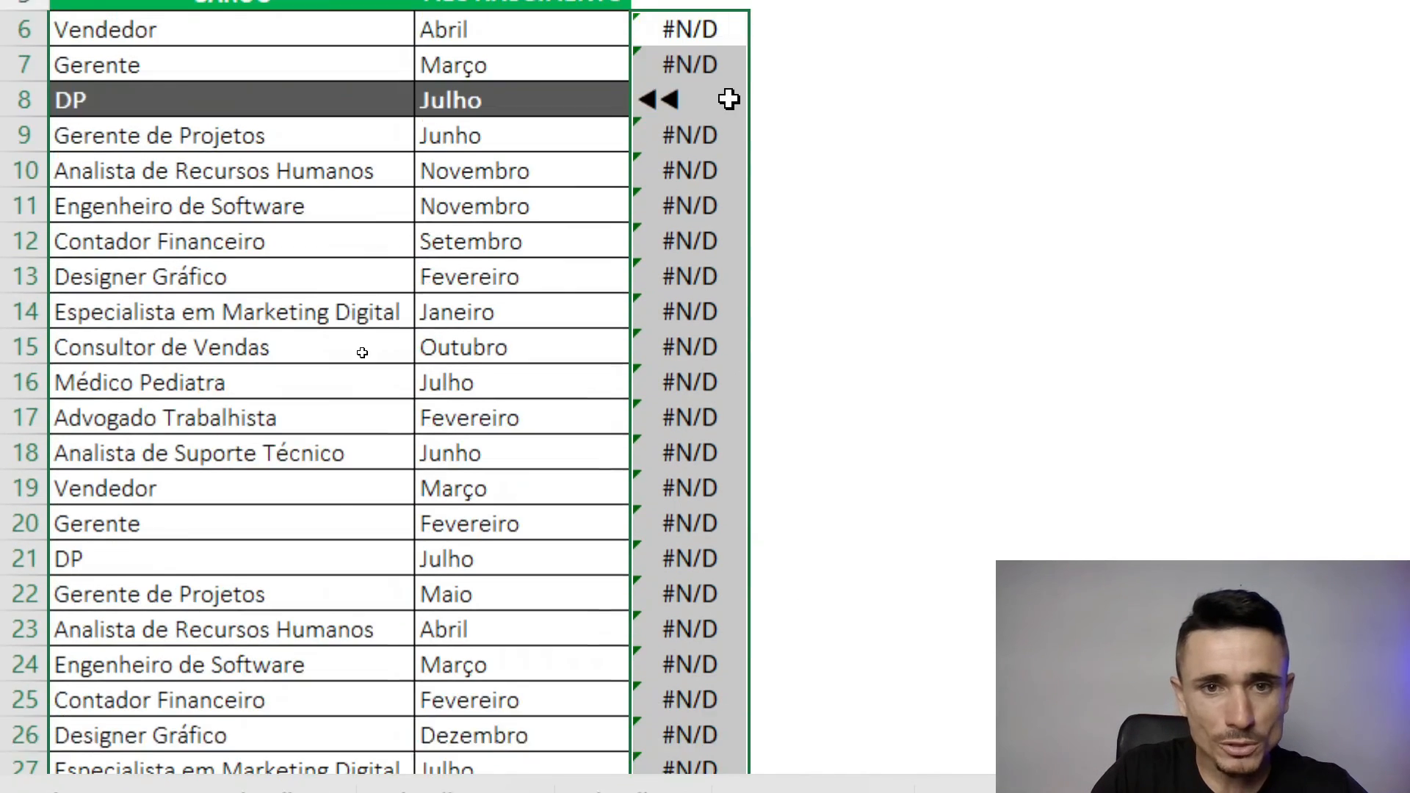
pyautogui.click(742, 95)
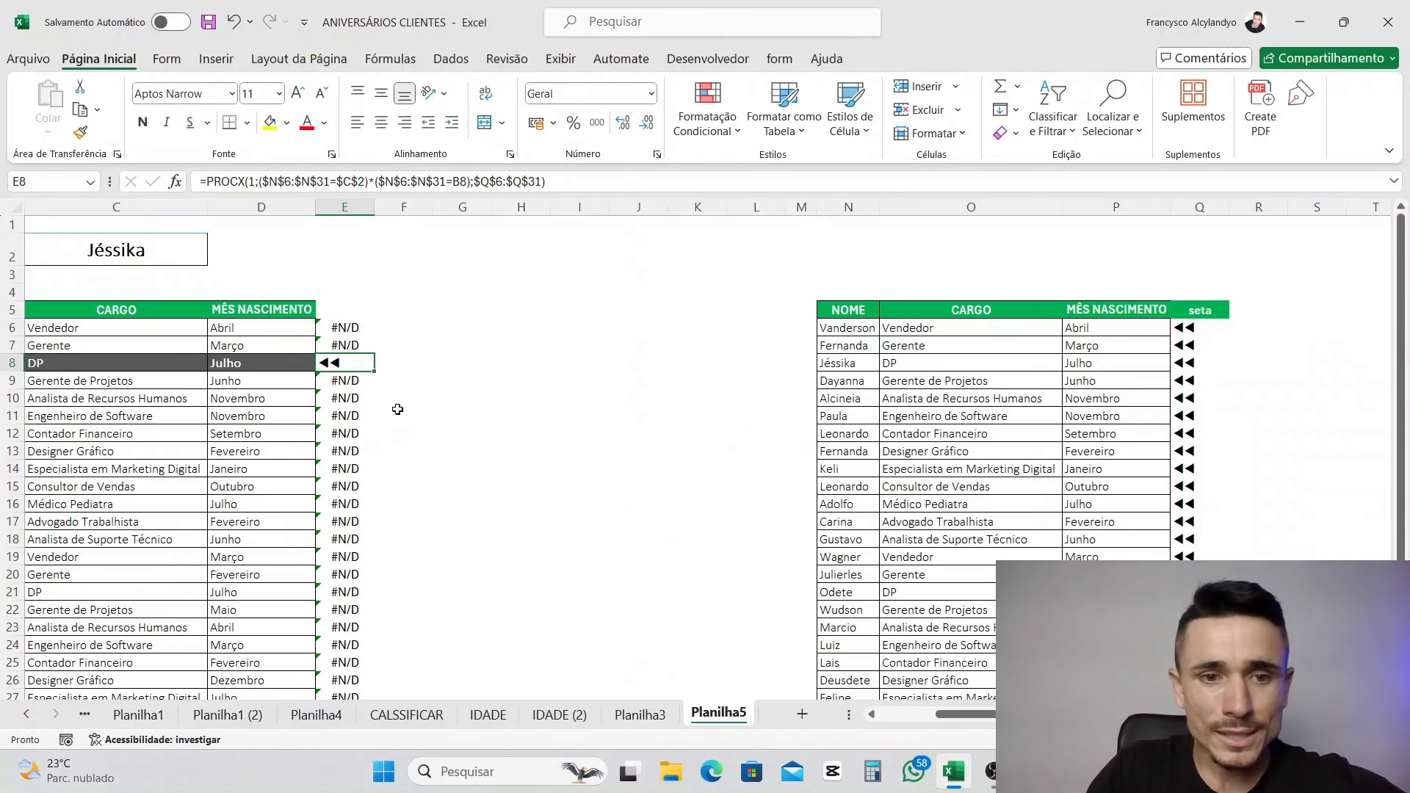
# - Wrap the PROCX formula in E6 in SEERRO, with empty text ("") as the value for errors
pyautogui.click(350, 324)
pyautogui.doubleClick(350, 326)
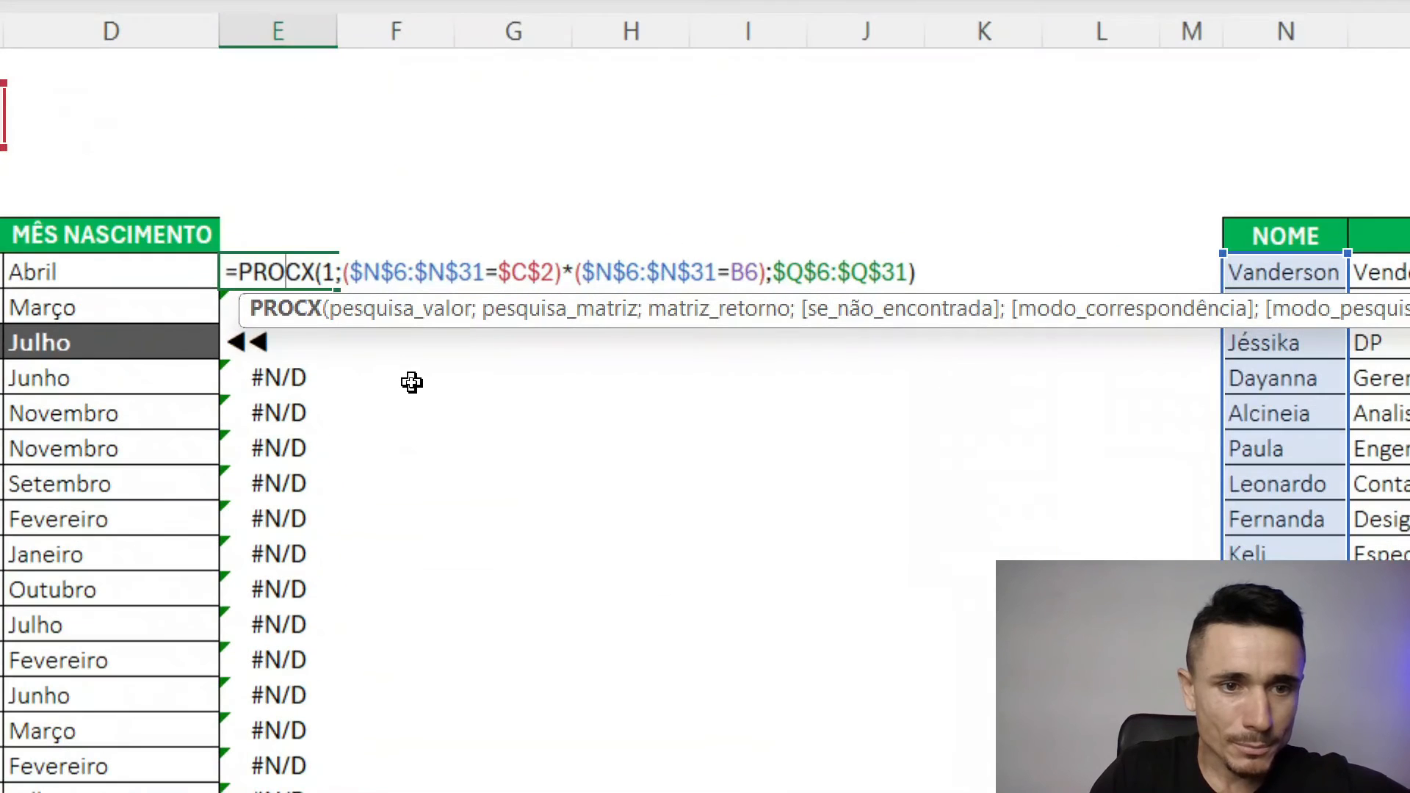
pyautogui.click(242, 272)
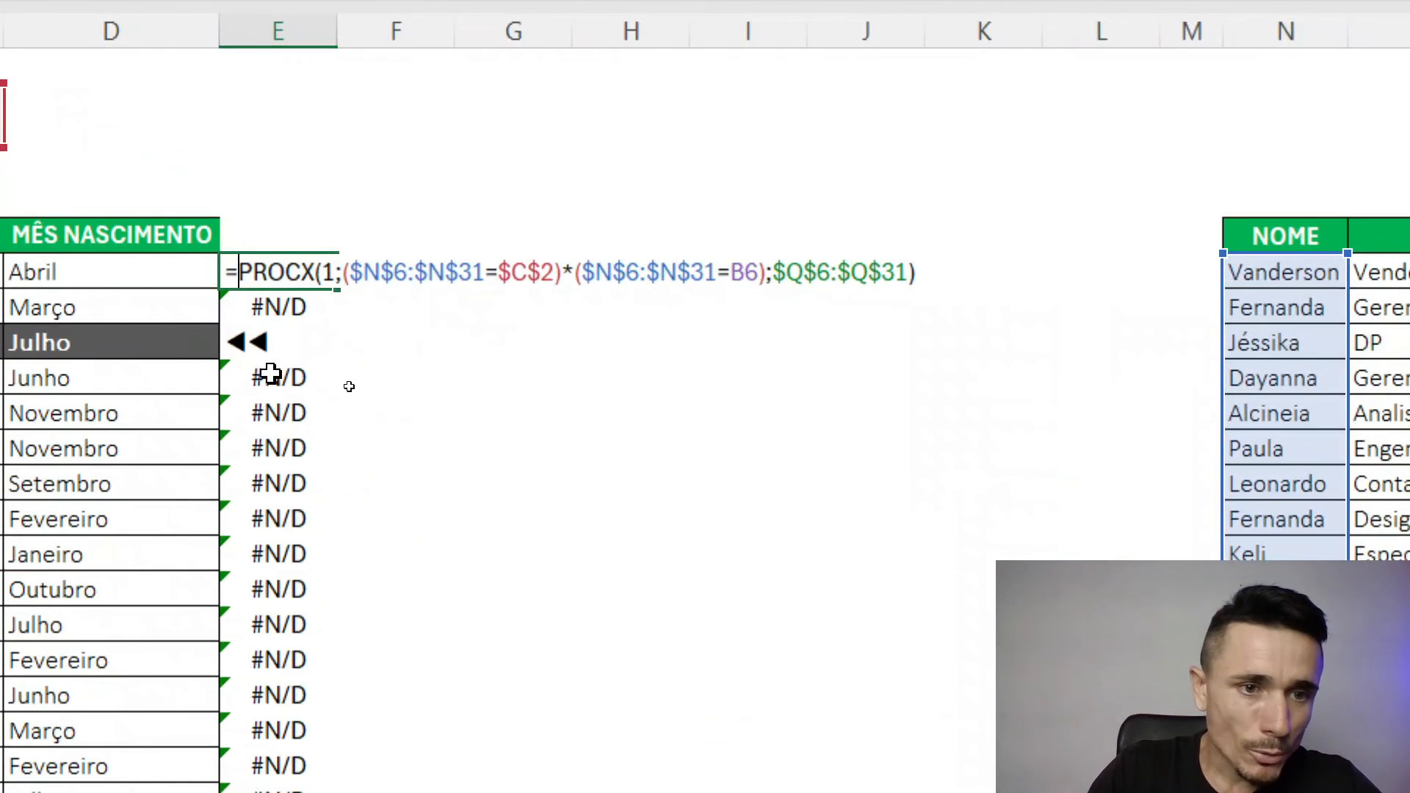
pyautogui.write('see')
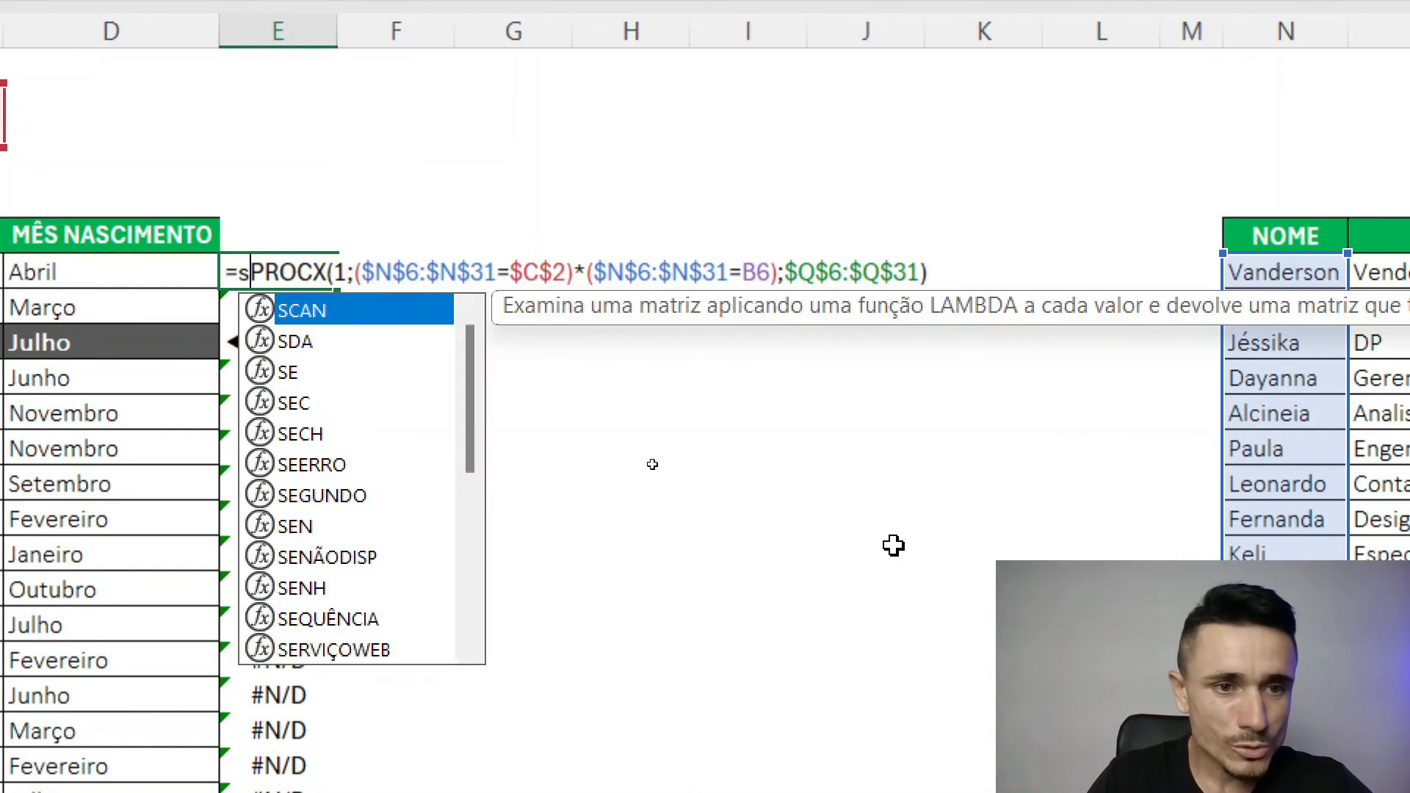
pyautogui.press('Tab')
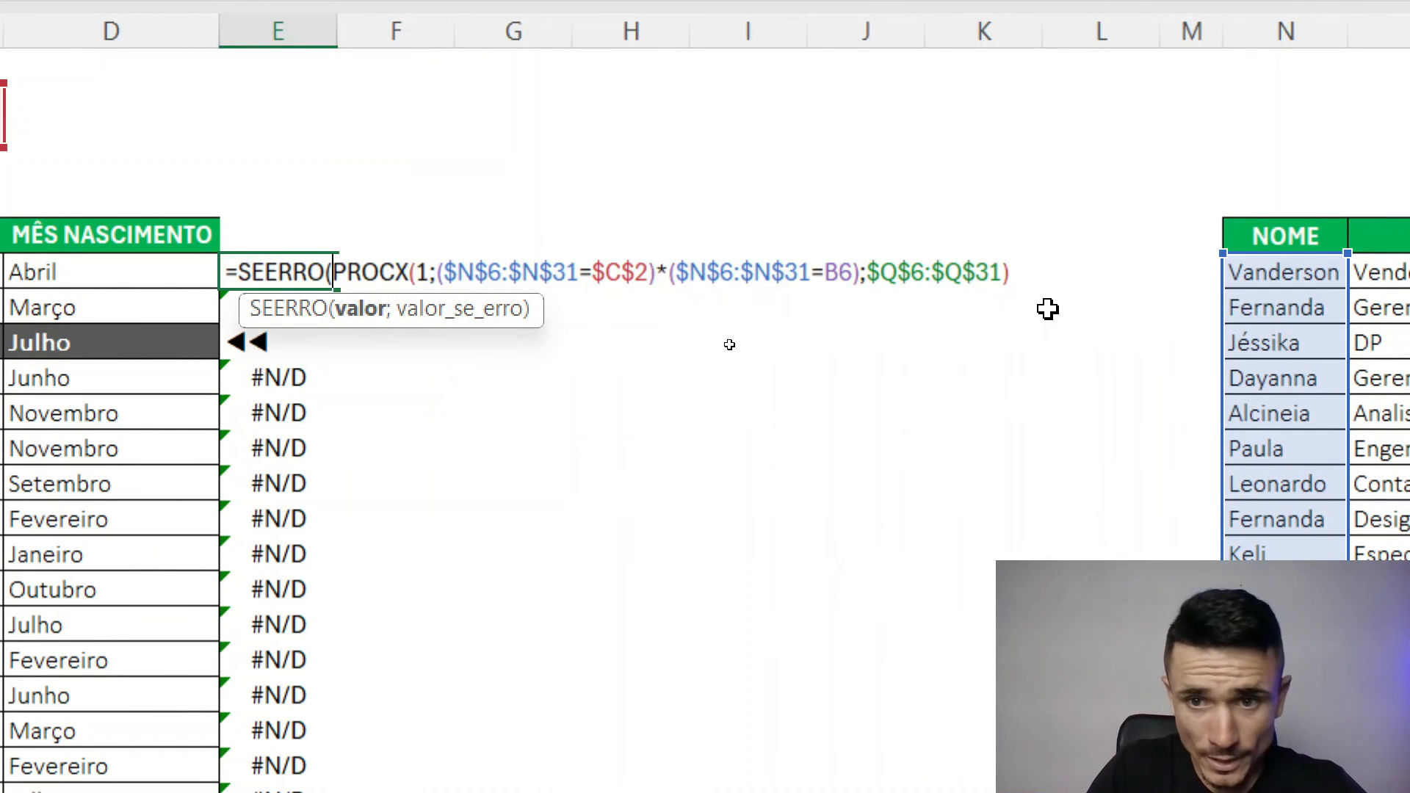
pyautogui.click(1037, 271)
pyautogui.hscroll(3, 1131, 273)
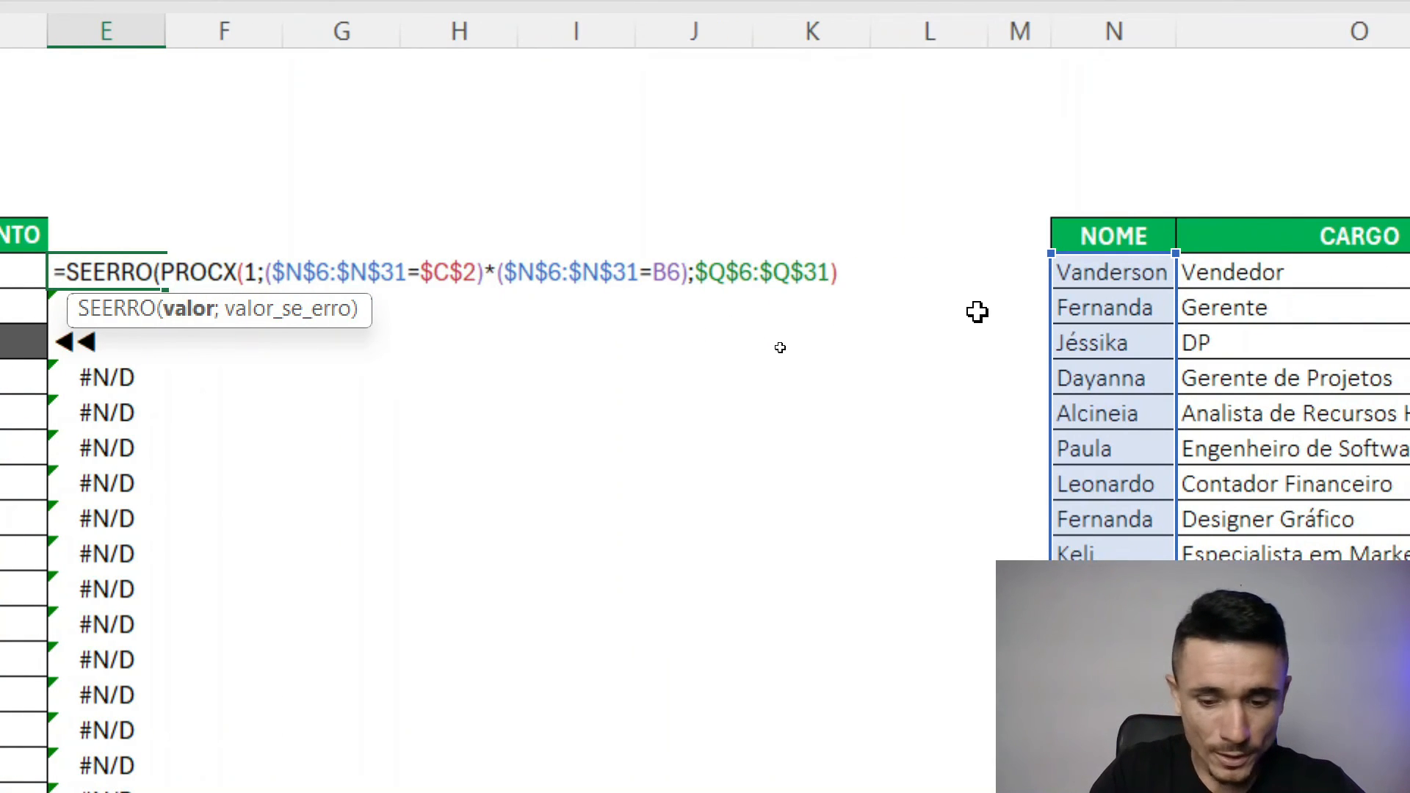
pyautogui.write(';')
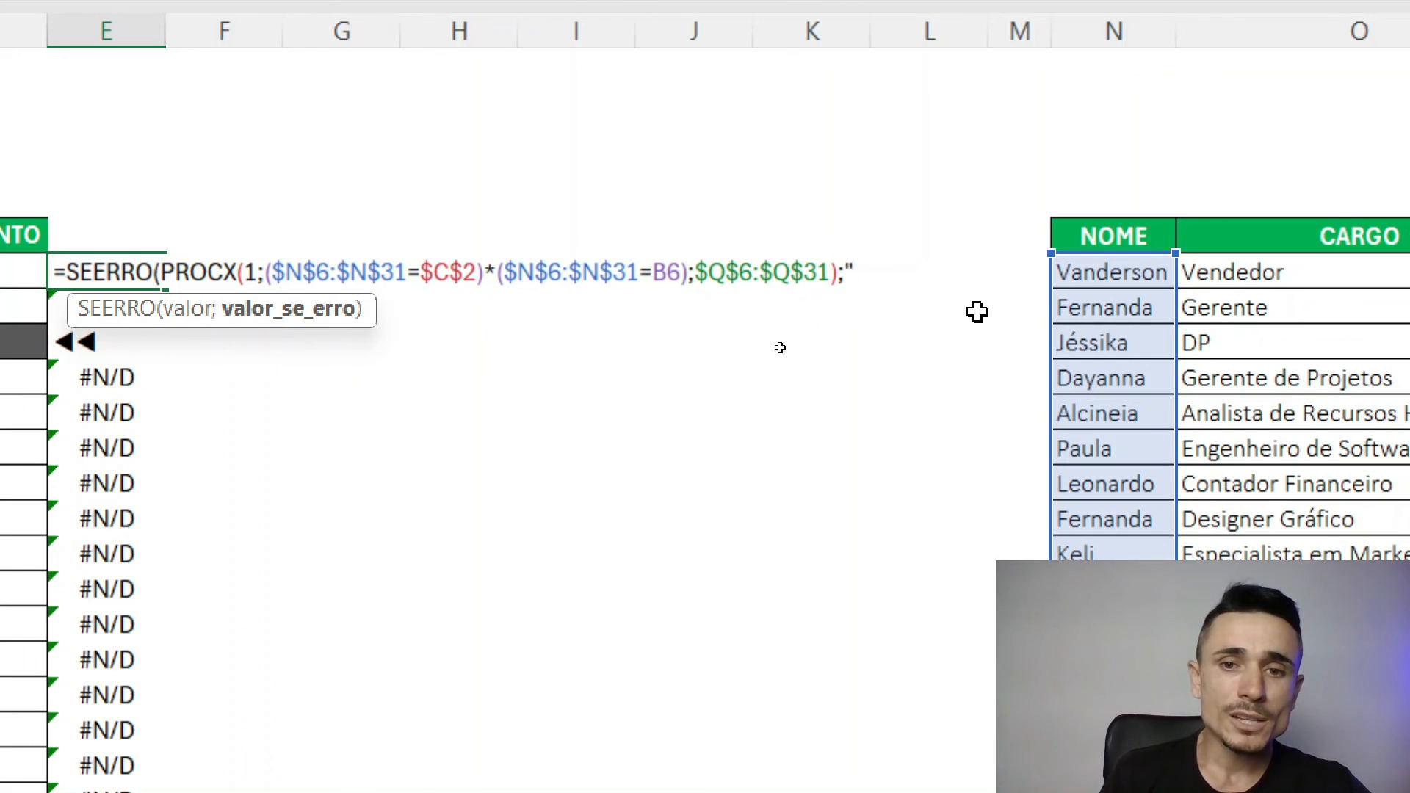
pyautogui.write('"')
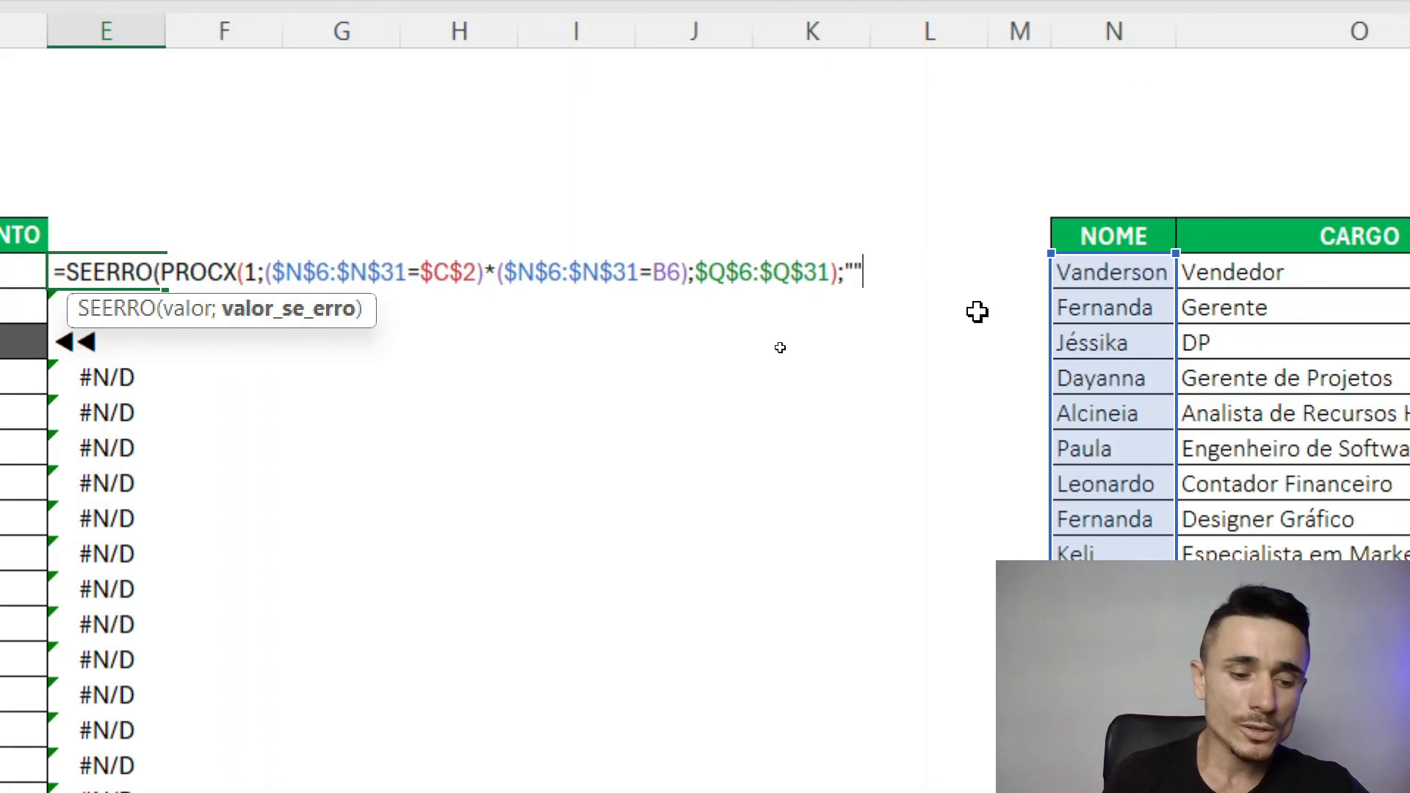
pyautogui.write(')')
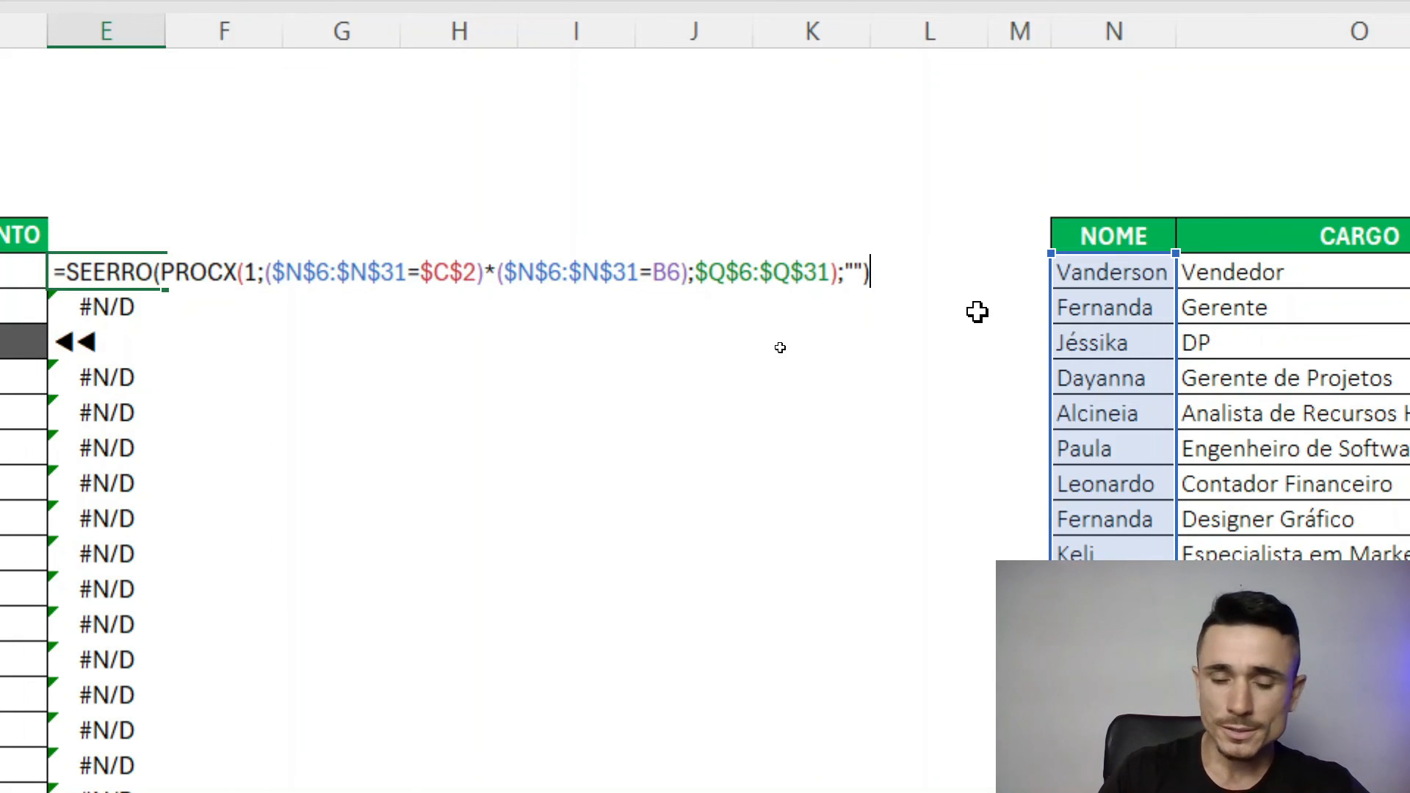
pyautogui.press('Return')
# - Fill the SEERRO formula from E6 down beside all the table rows and look over the column
pyautogui.click(78, 249)
pyautogui.click(111, 272)
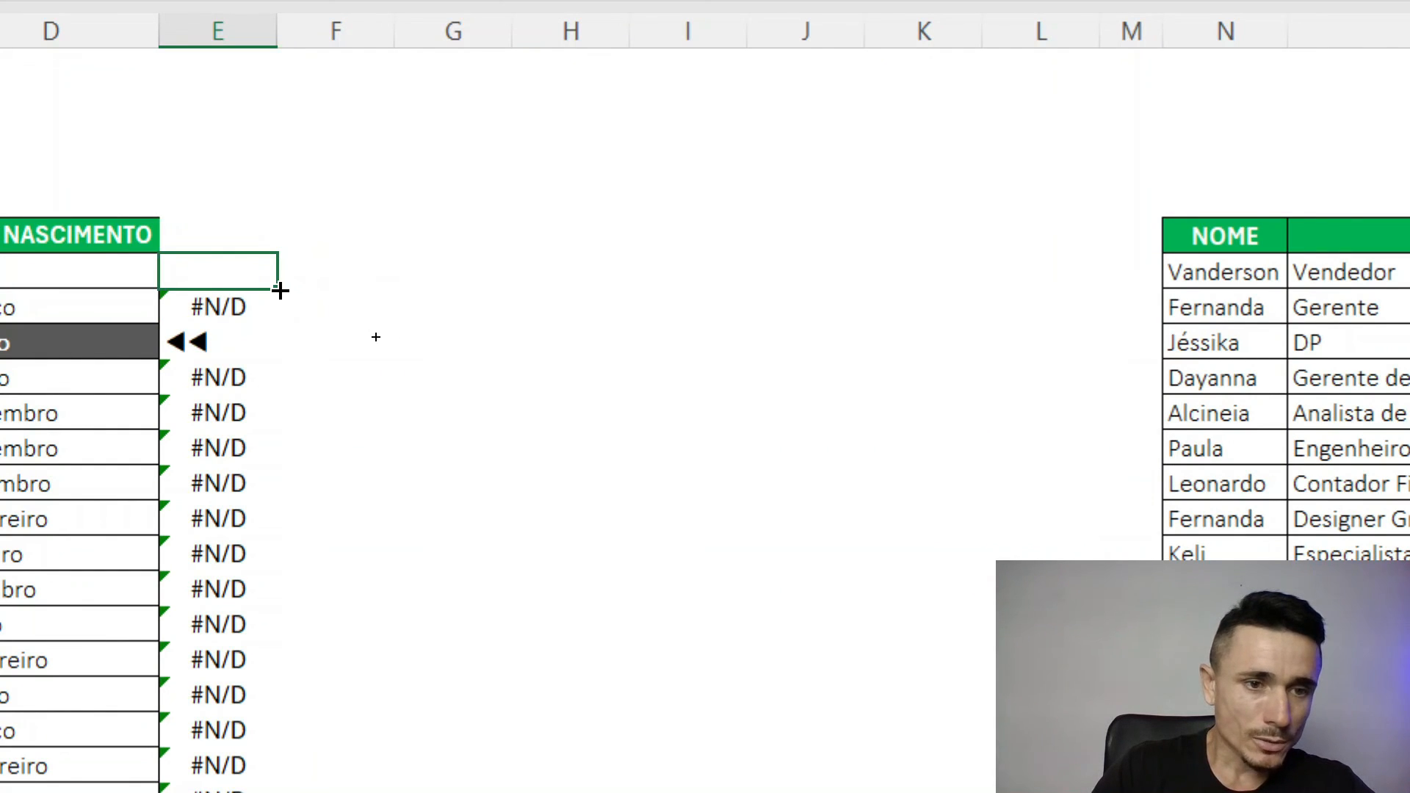
pyautogui.doubleClick(280, 291)
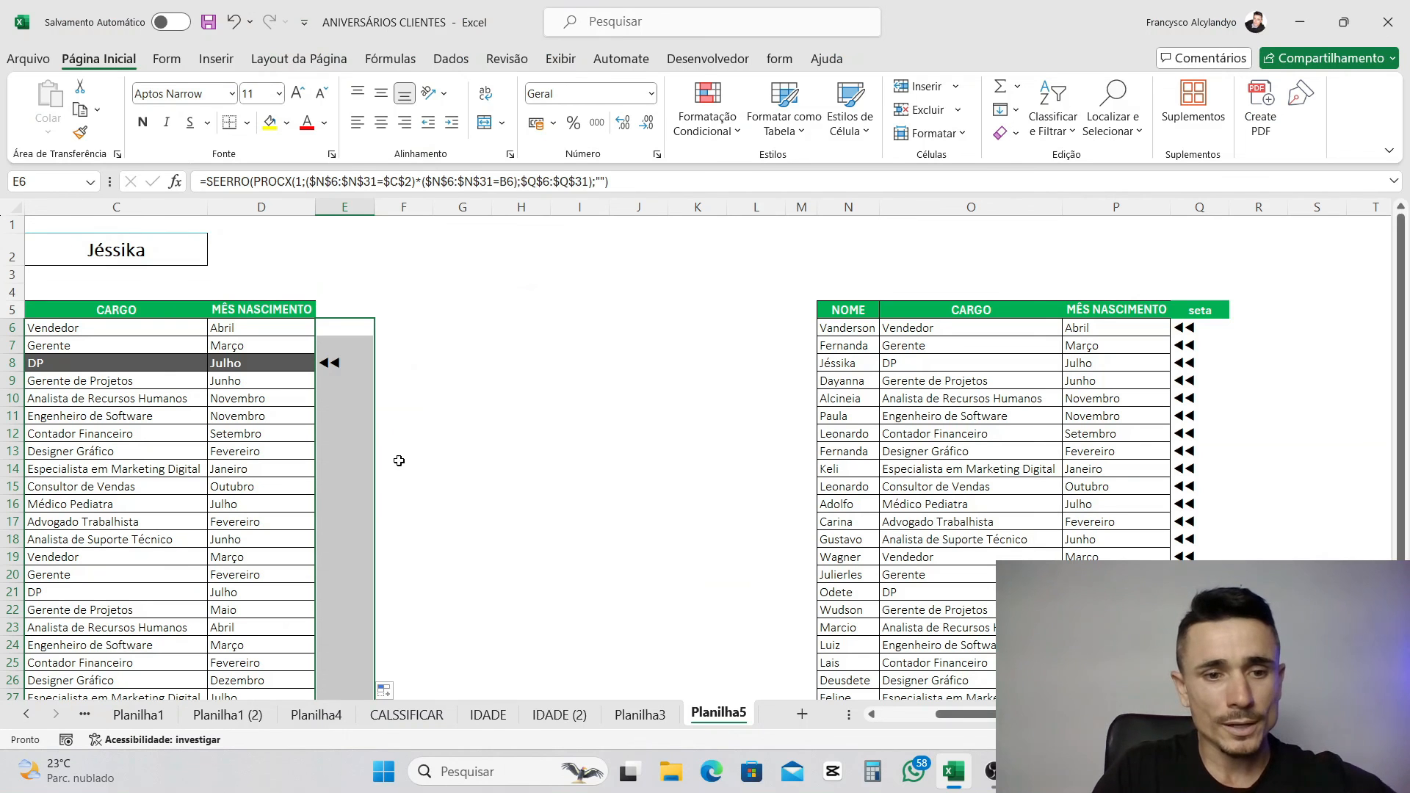
pyautogui.click(350, 467)
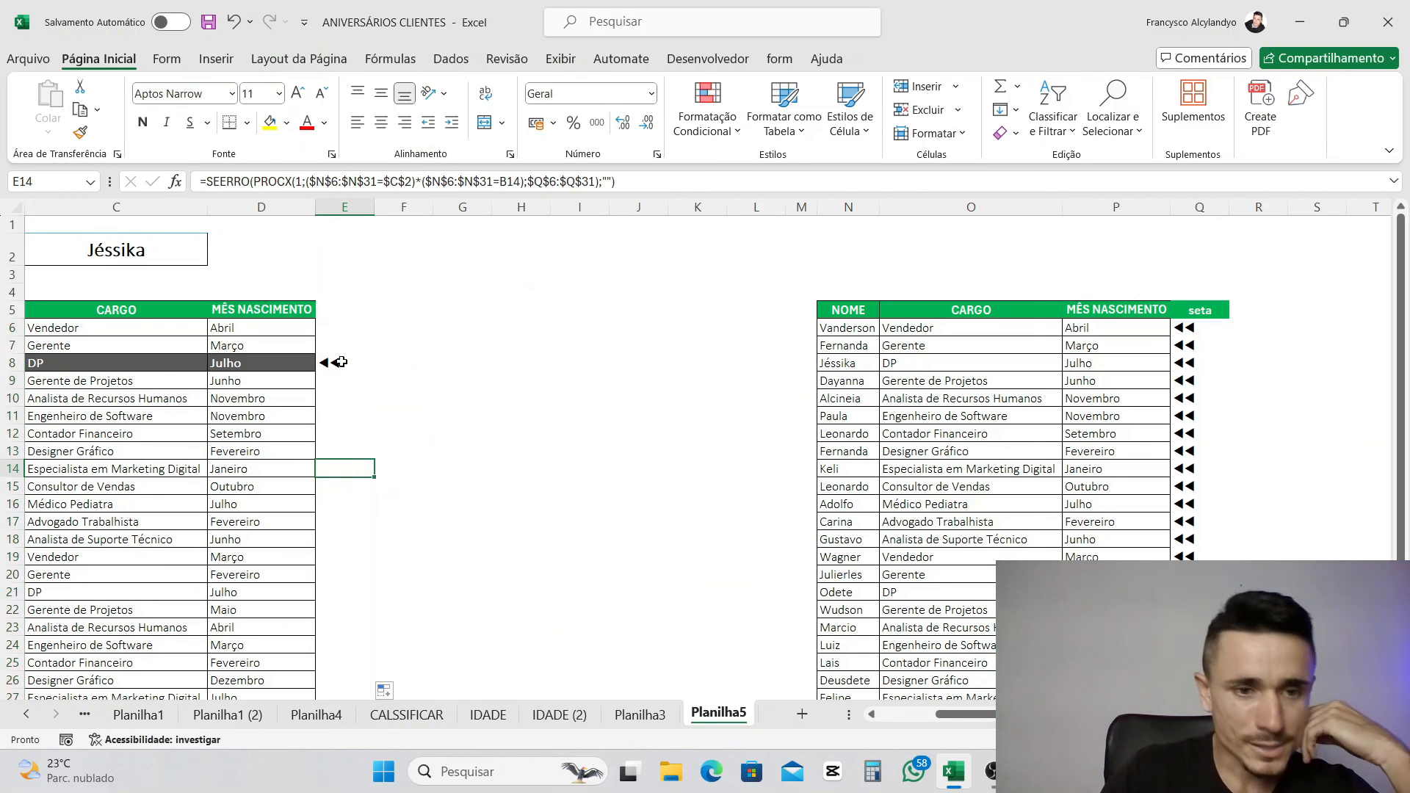
pyautogui.scroll(-3, 418, 403)
pyautogui.scroll(3, 412, 394)
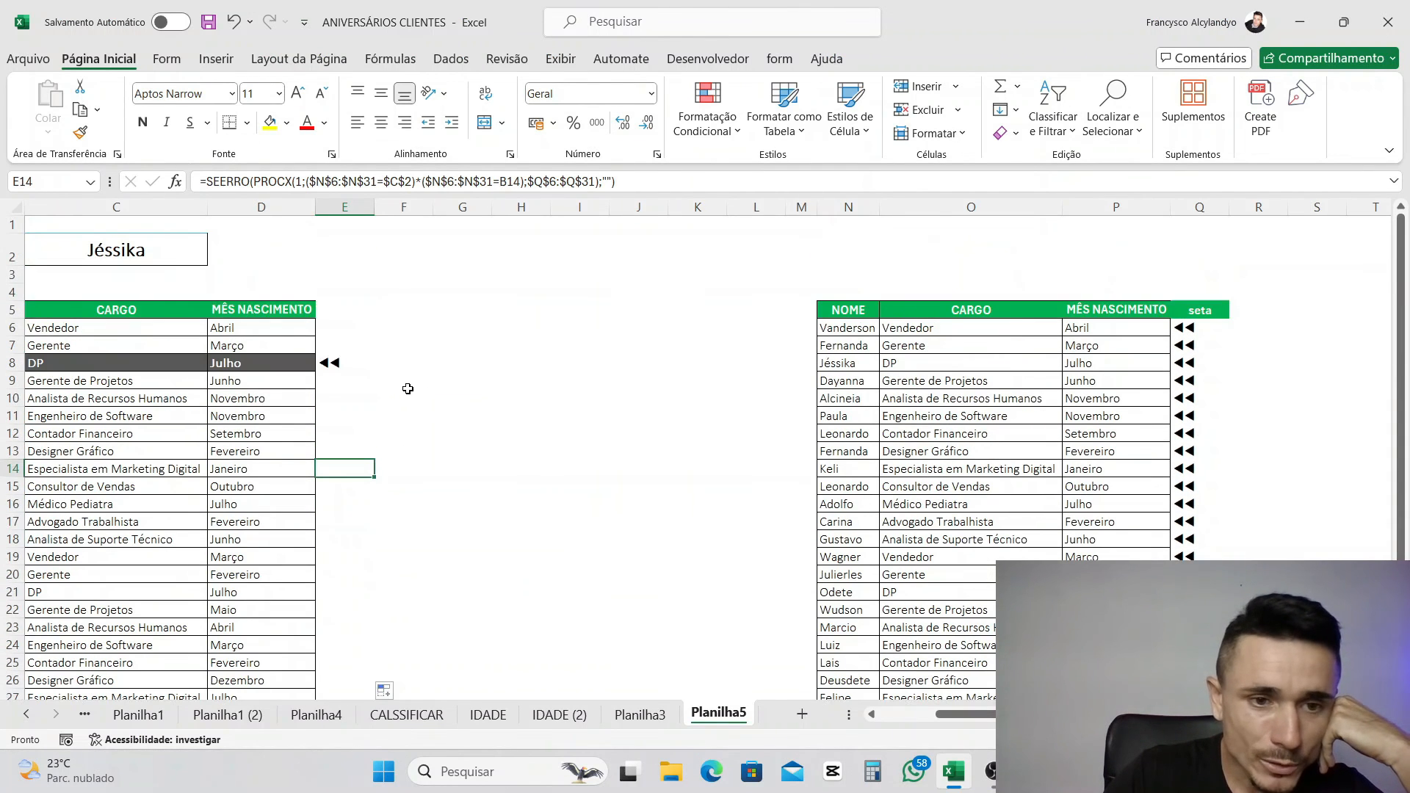
# - Apply red font colour to the arrow formulas in E6:E31
pyautogui.click(339, 330)
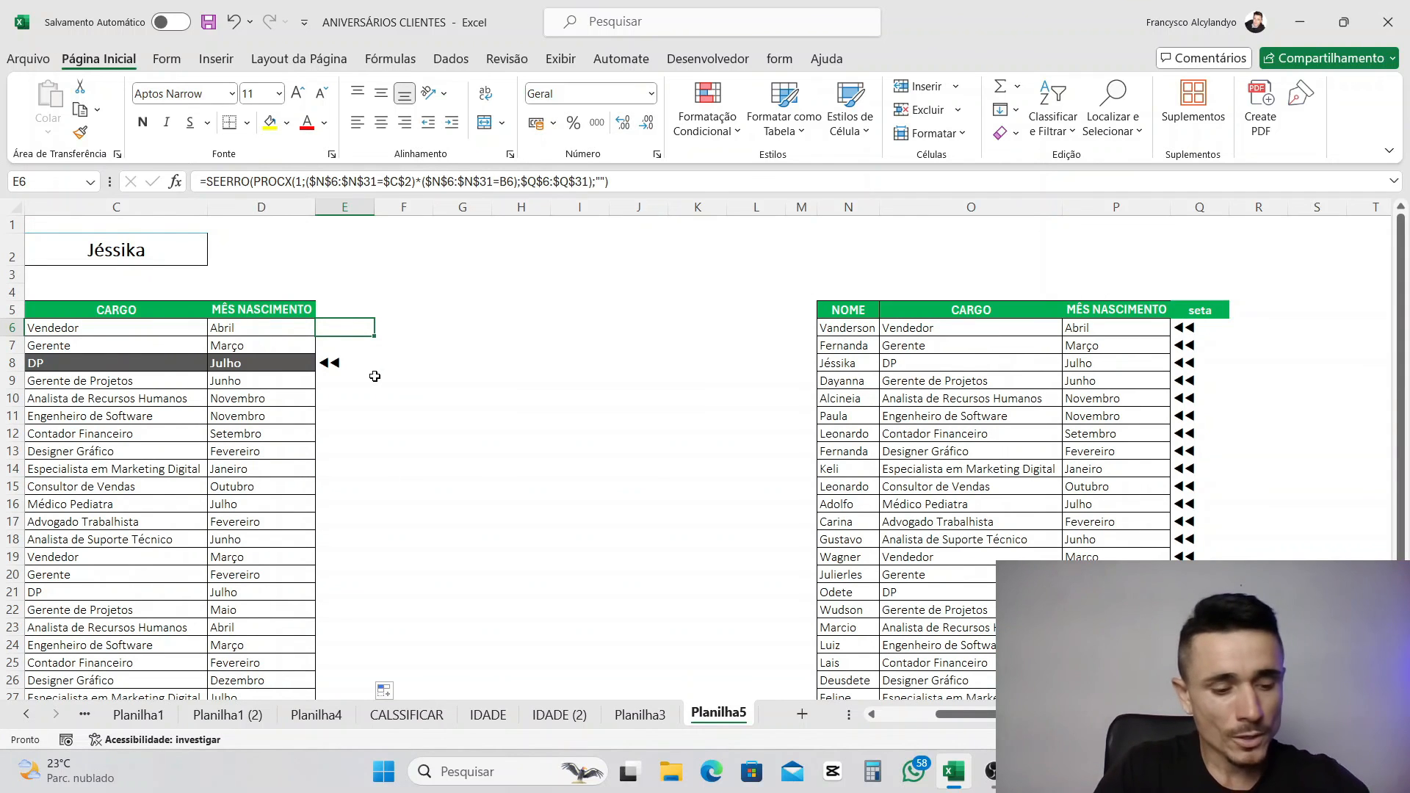
pyautogui.hotkey('ctrl', 'shift', 'Down')
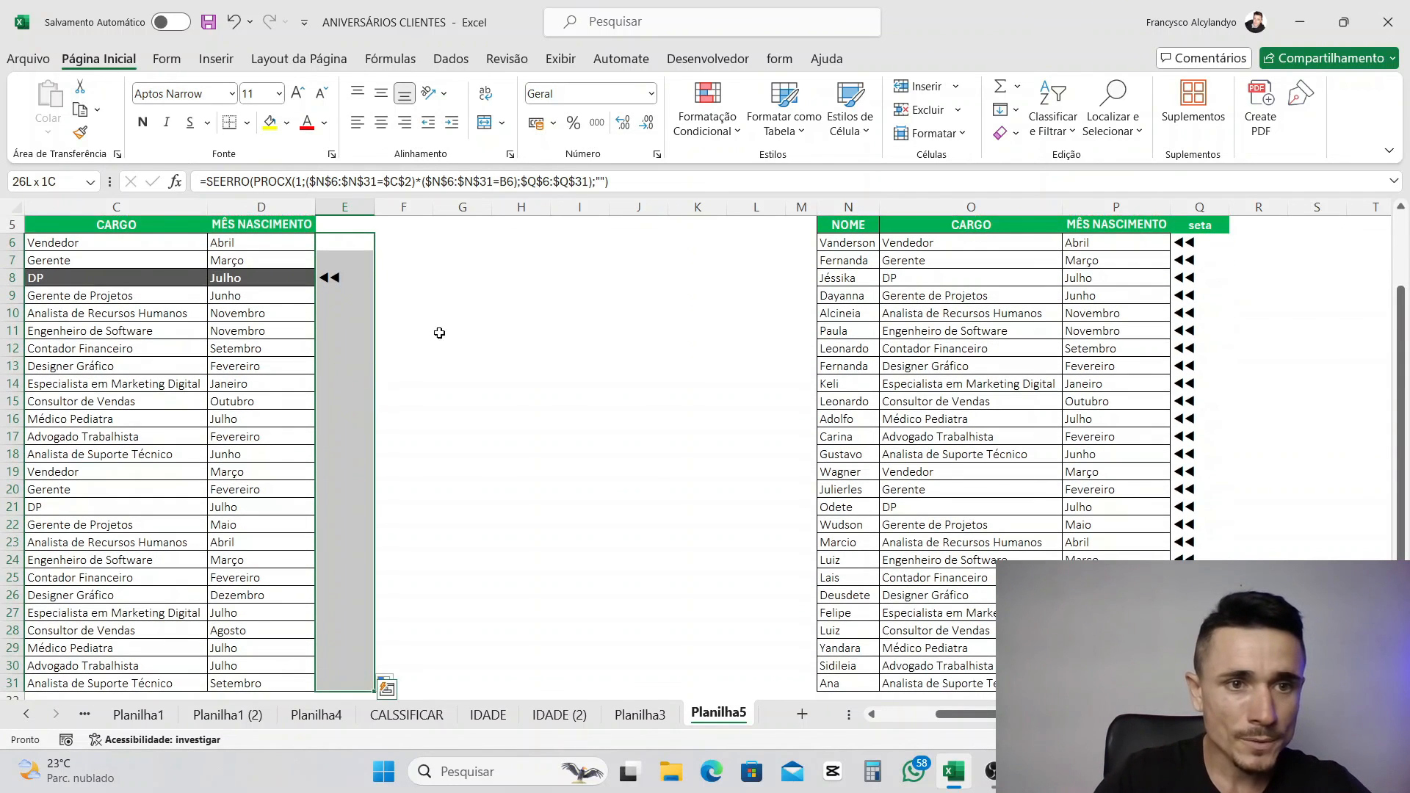
pyautogui.click(306, 127)
pyautogui.click(481, 368)
pyautogui.scroll(2, 537, 413)
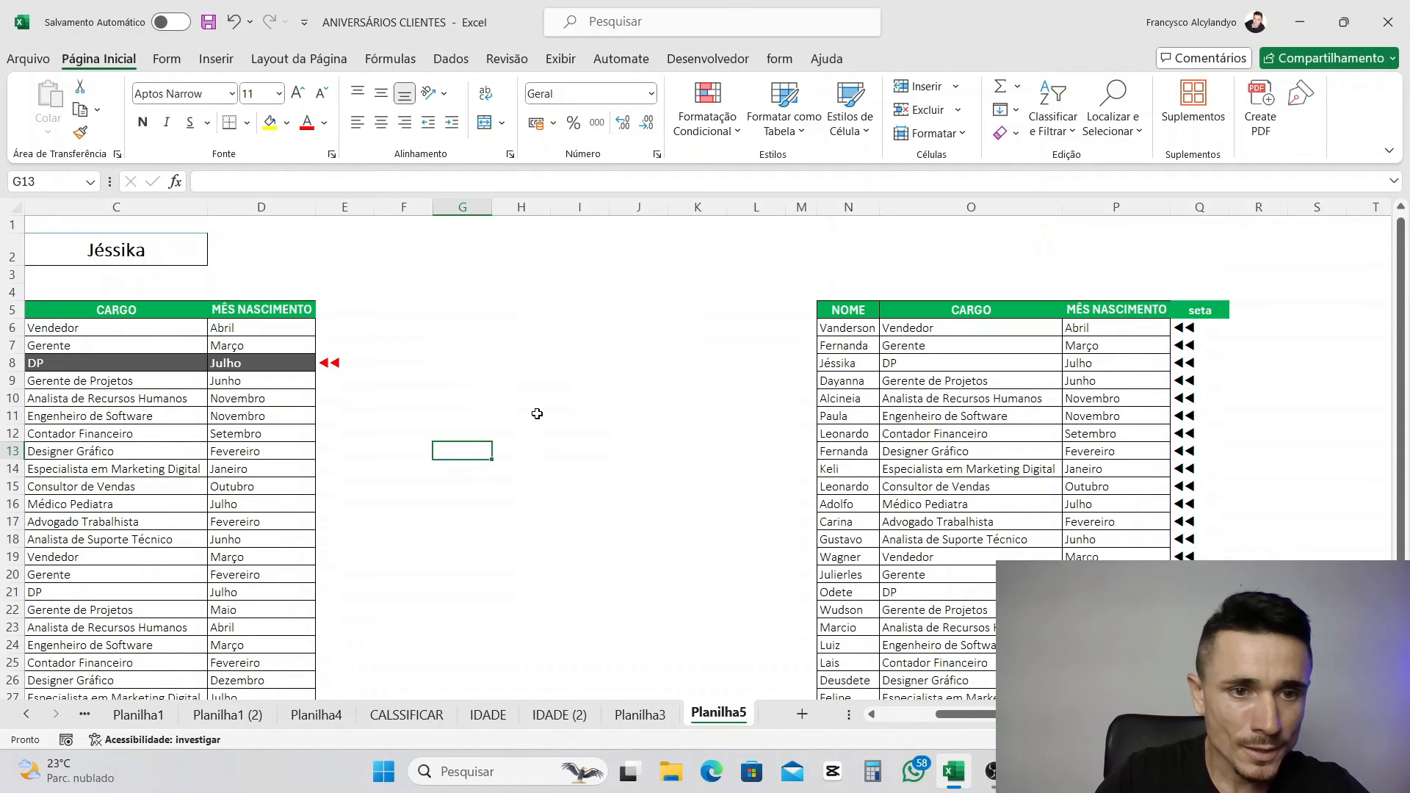
# - Test the row highlighting and red arrows by choosing several names, including a repeated one, from the NOME list in C2
pyautogui.click(171, 257)
pyautogui.hscroll(-2, 183, 276)
pyautogui.click(384, 256)
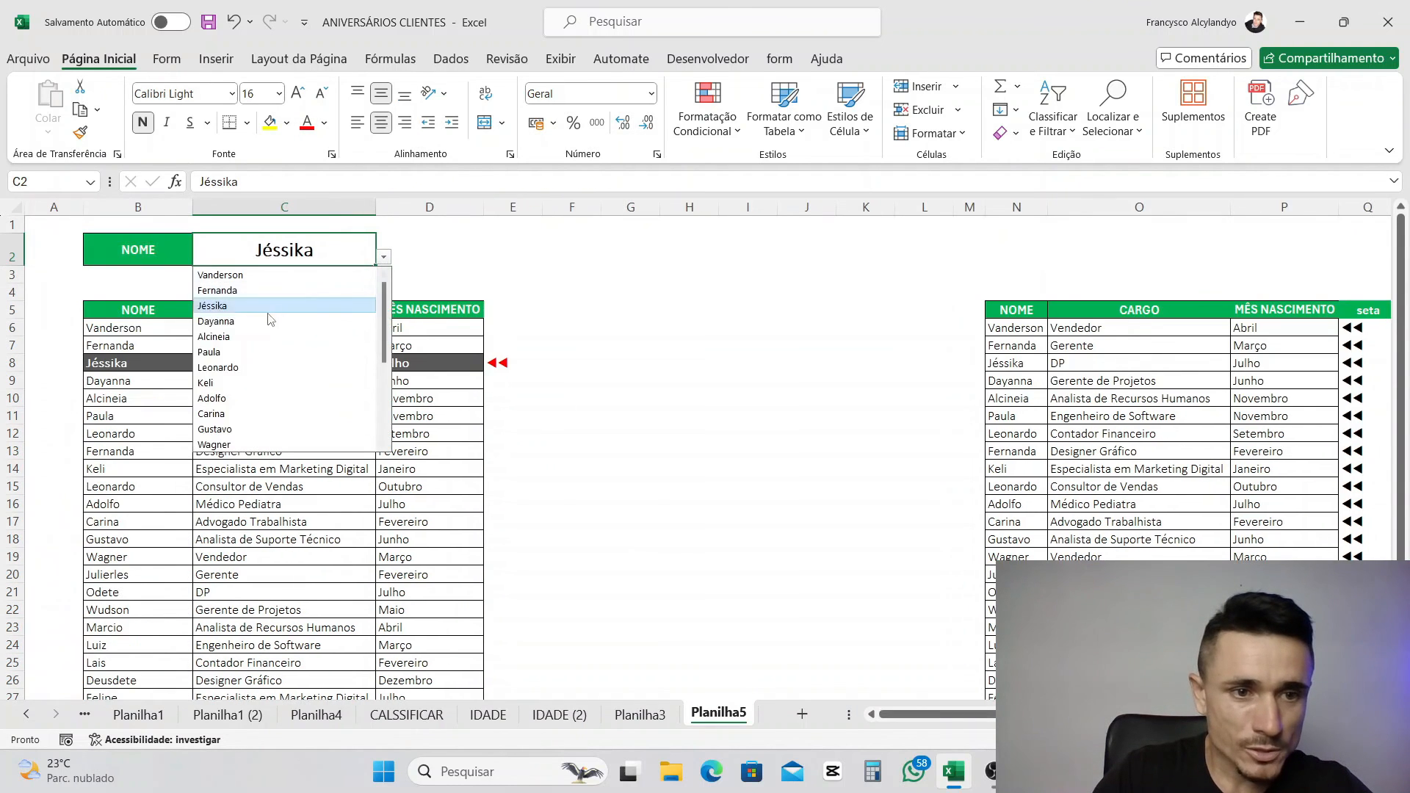
pyautogui.click(352, 302)
pyautogui.click(383, 258)
pyautogui.click(268, 418)
pyautogui.click(384, 257)
pyautogui.click(279, 323)
pyautogui.click(383, 257)
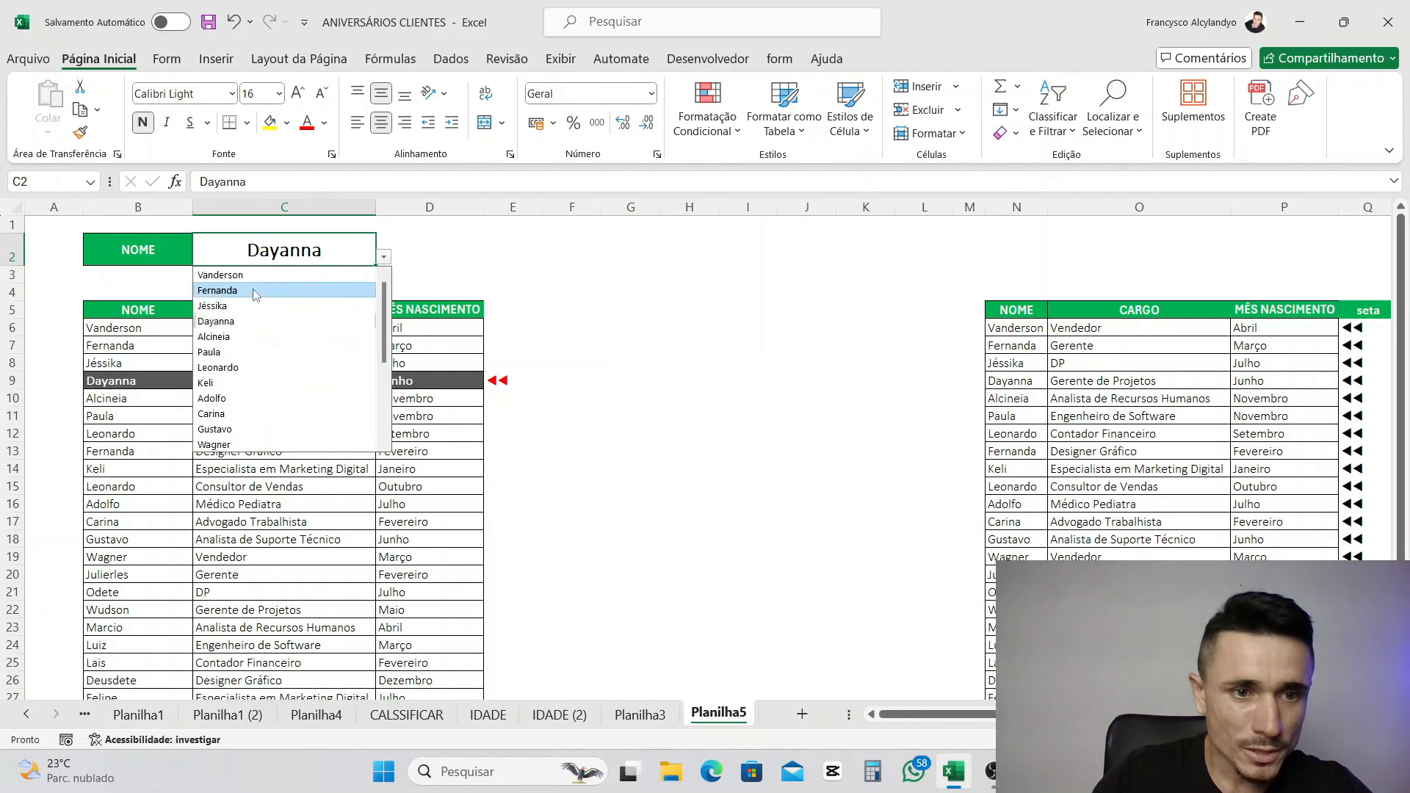
pyautogui.click(364, 290)
pyautogui.click(384, 257)
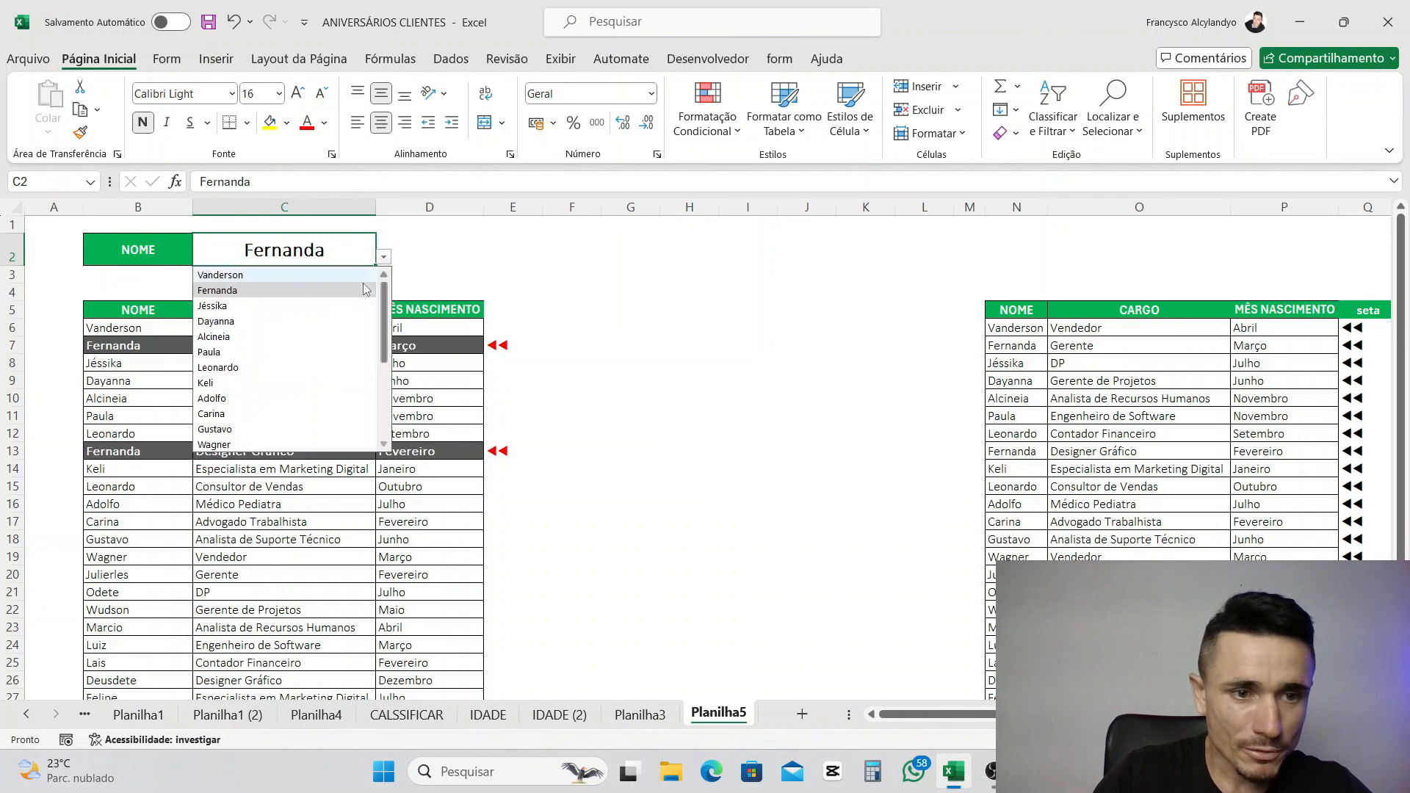
pyautogui.click(254, 414)
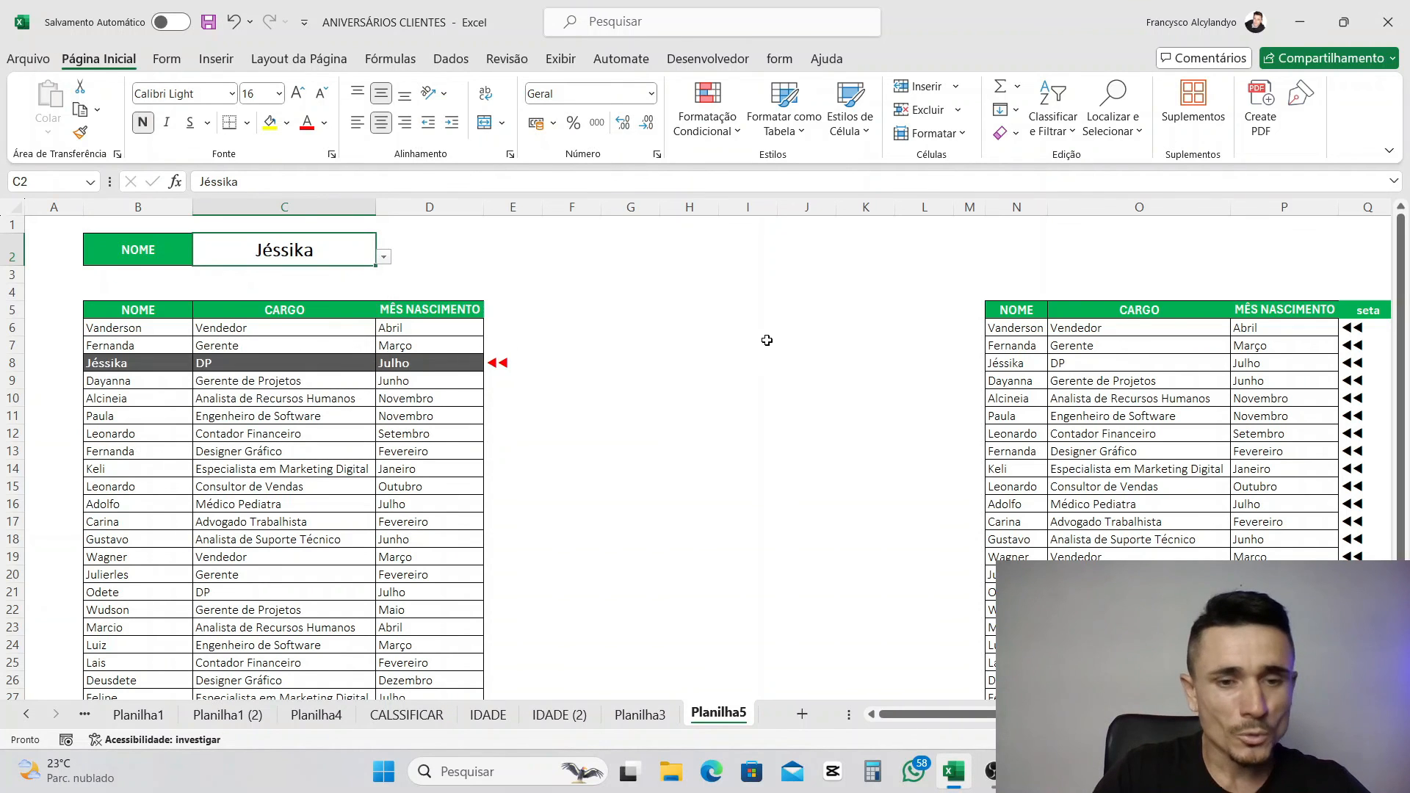